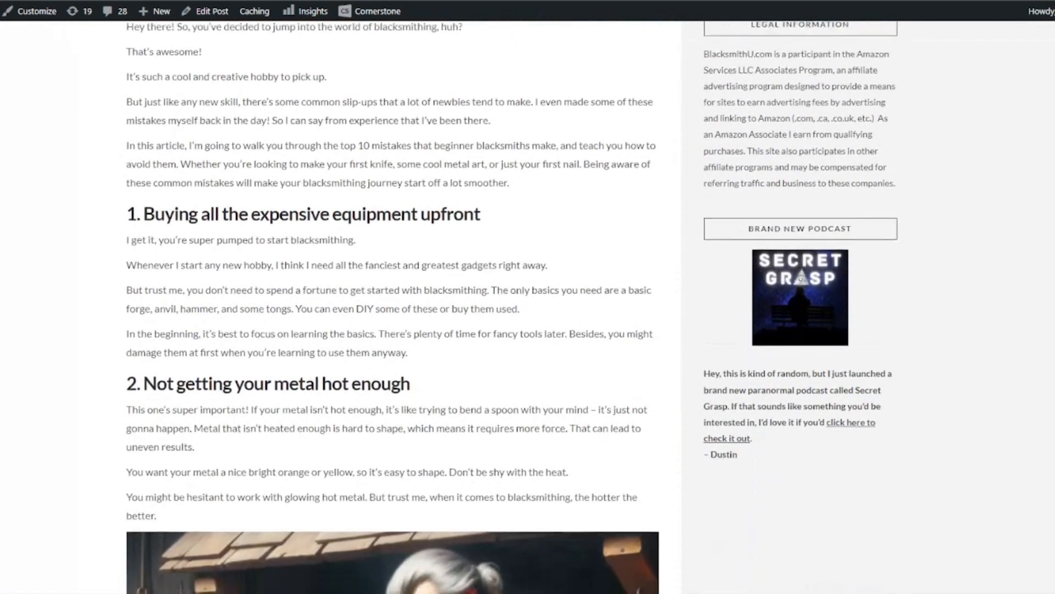
Step: Scroll through the published beginner blacksmithing mistakes article on the blog
scroll(535, 269, down, 13)
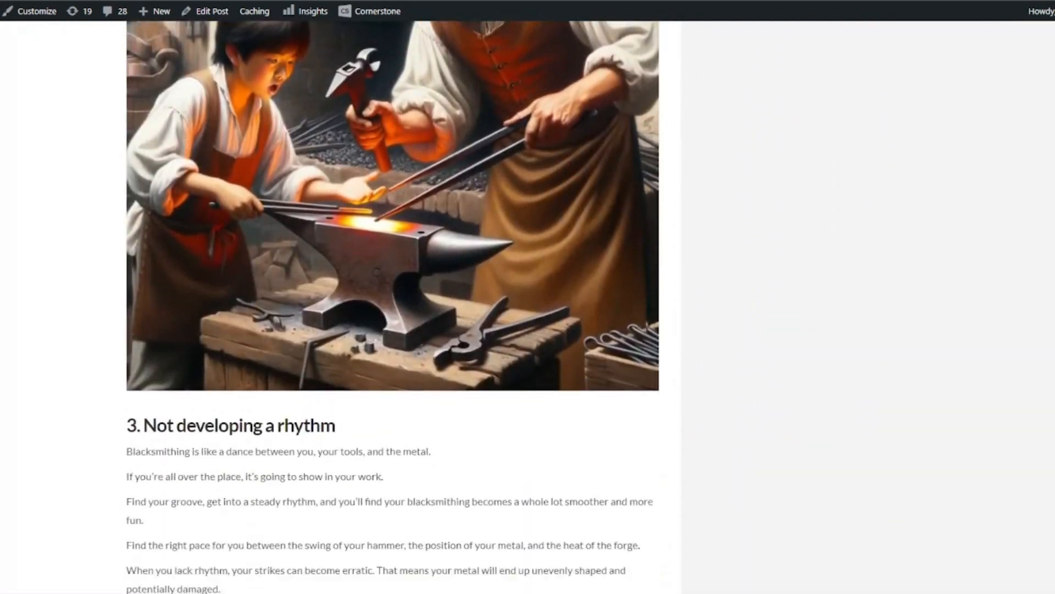
scroll(1053, 257, down, 9)
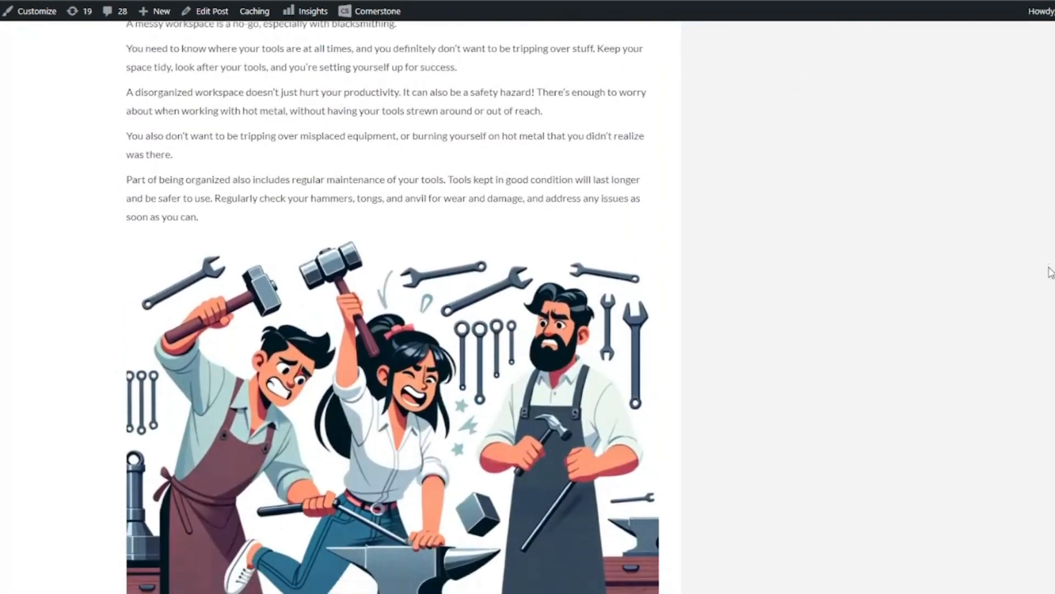
scroll(1044, 304, down, 6)
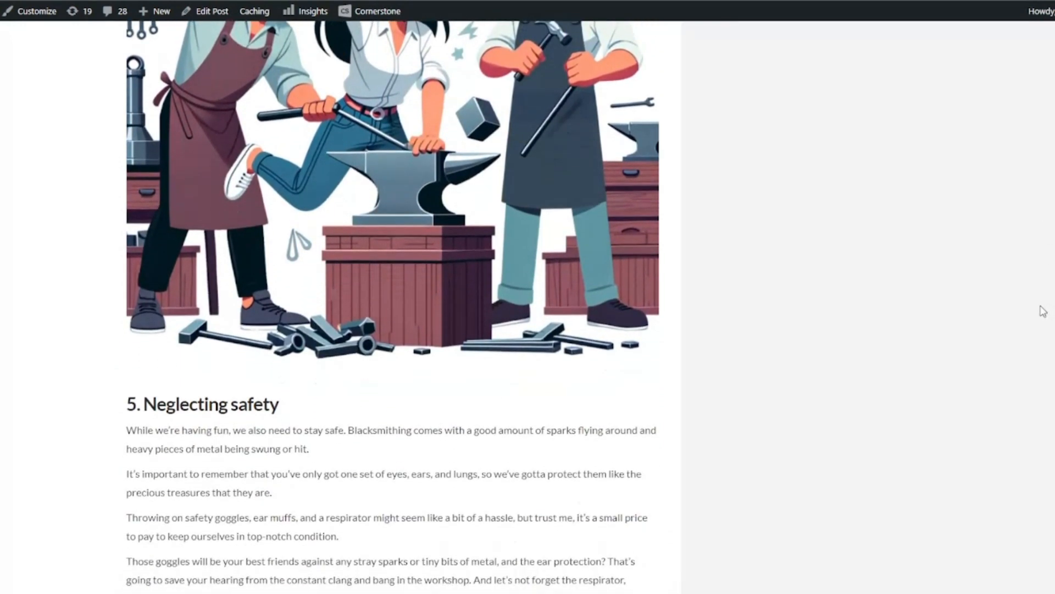
scroll(1043, 338, down, 3)
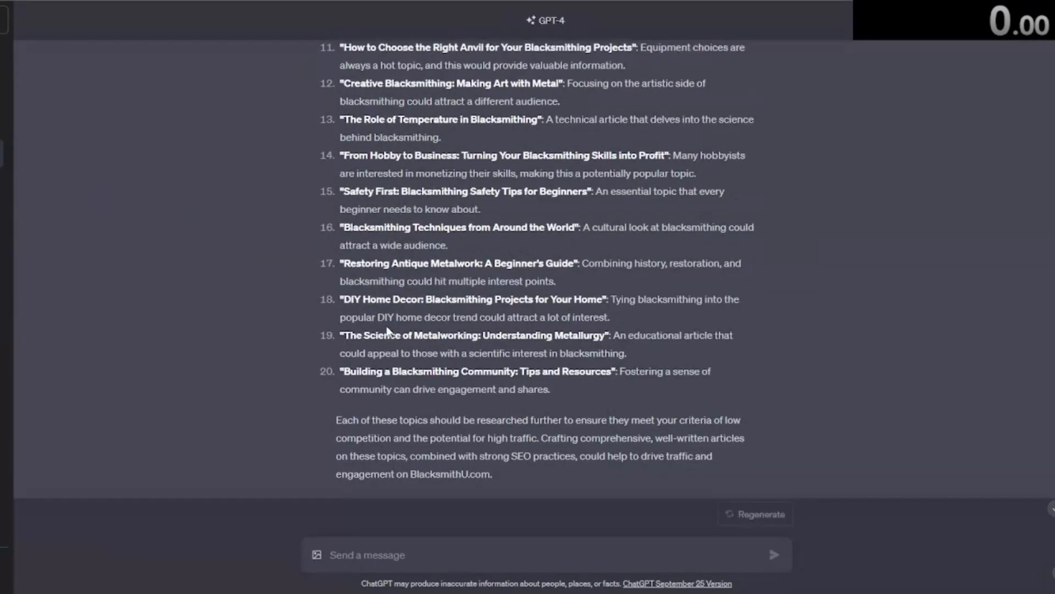
Step: Review the original SEO keyword prompt and the list of 20 suggested long-tail article topics
scroll(400, 314, up, 15)
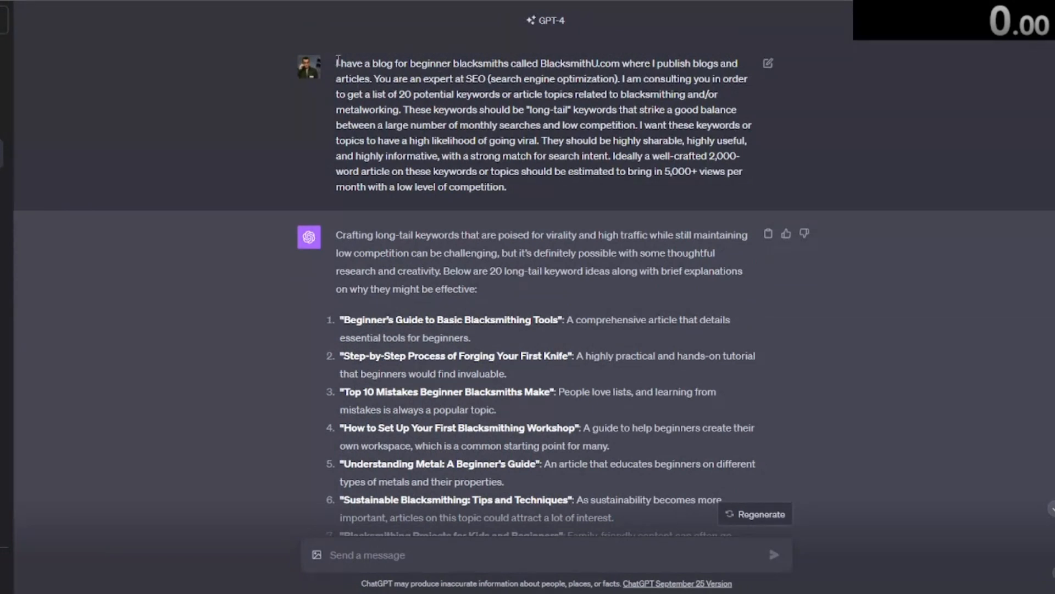
drag(338, 60, 552, 185)
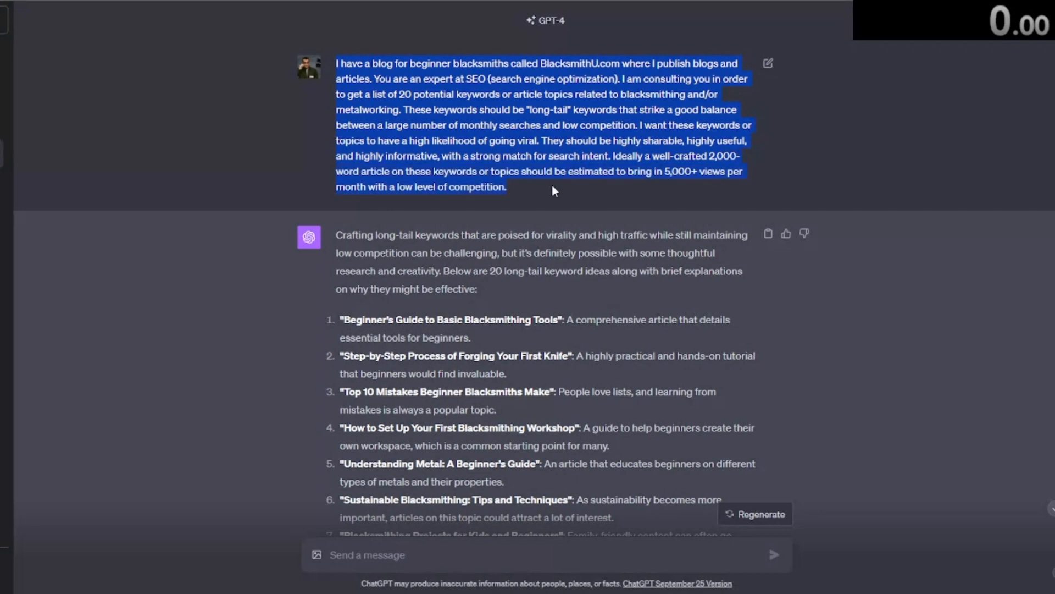
click(552, 184)
scroll(499, 190, down, 3)
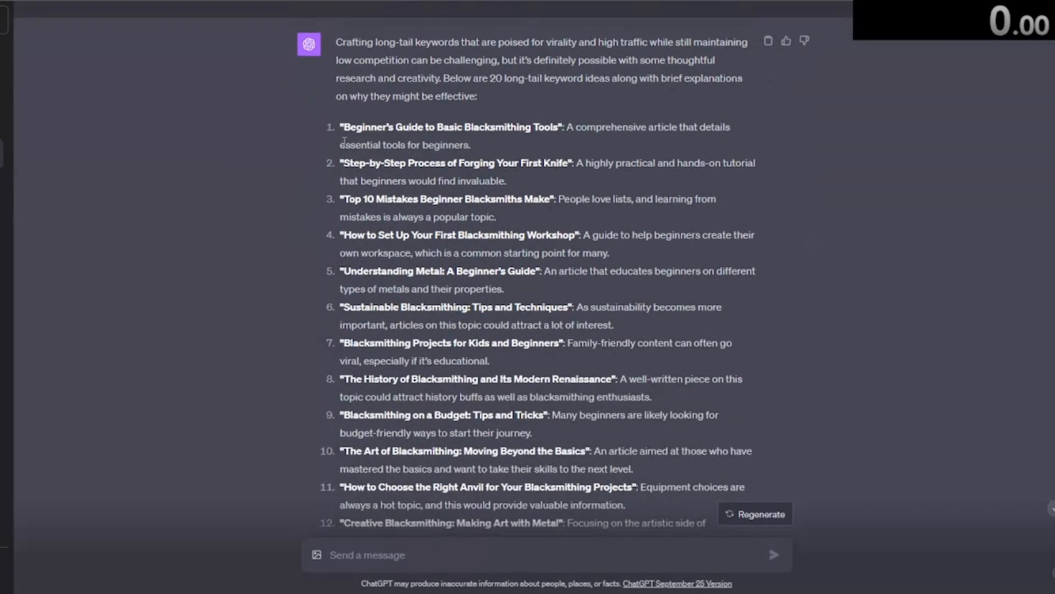
drag(496, 128, 518, 134)
drag(345, 165, 572, 169)
drag(442, 196, 533, 195)
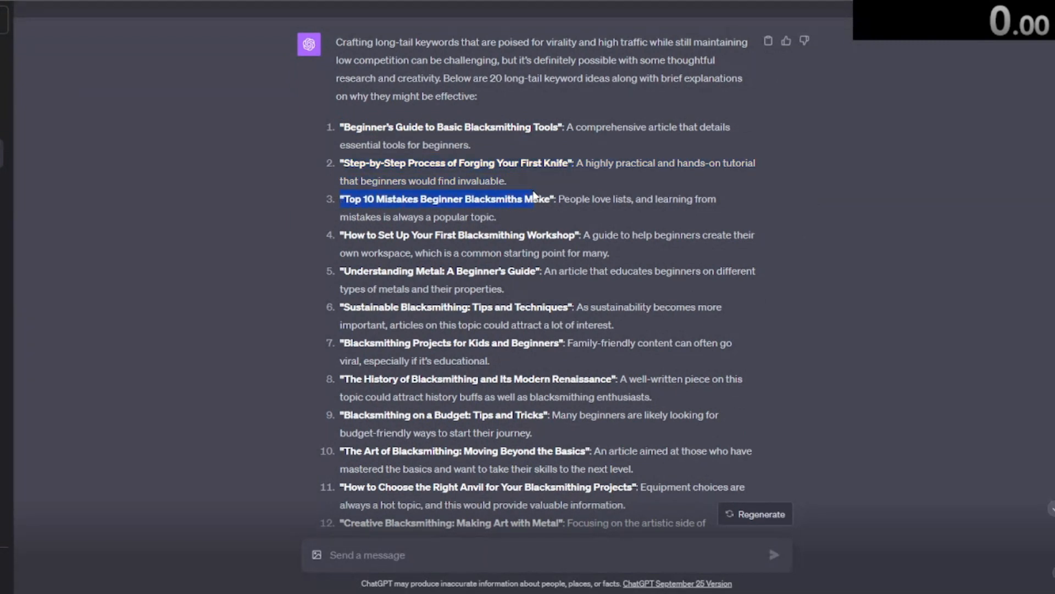
drag(343, 235, 371, 233)
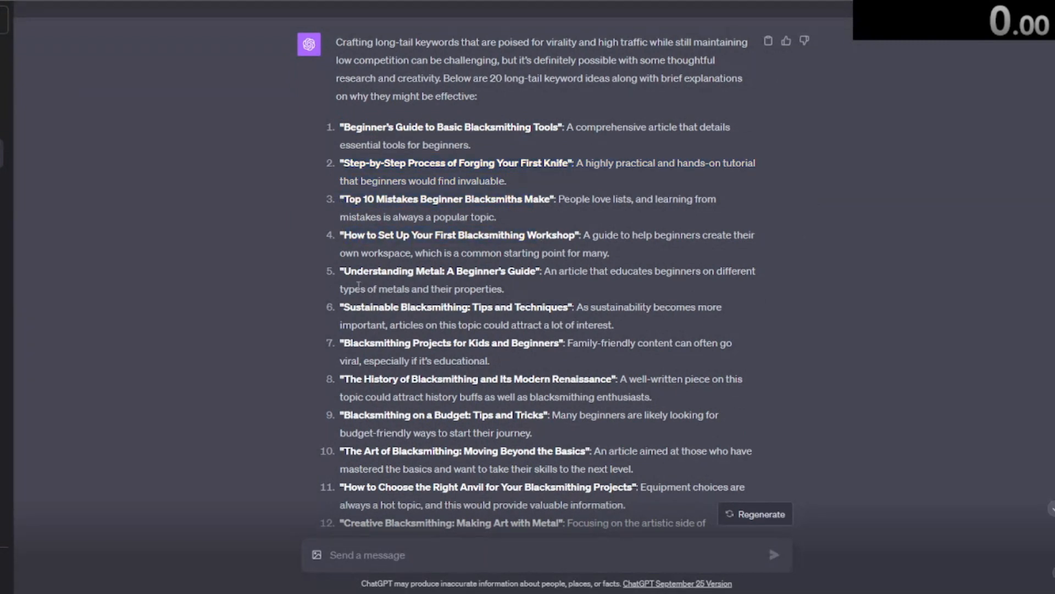
drag(344, 272, 396, 283)
drag(408, 321, 408, 324)
scroll(405, 352, down, 8)
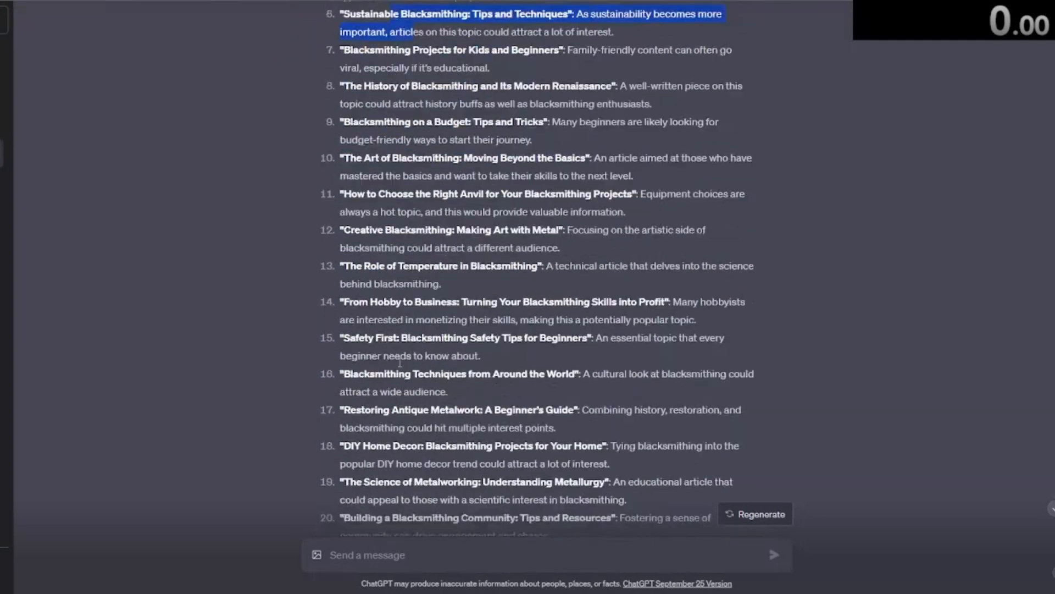
Step: Pick the "Top 10 Mistakes Beginner Blacksmiths Make" topic and send a prompt requesting a 2,000-word article outline with introduction, 20 H2 subheadings and conclusion
scroll(405, 365, up, 9)
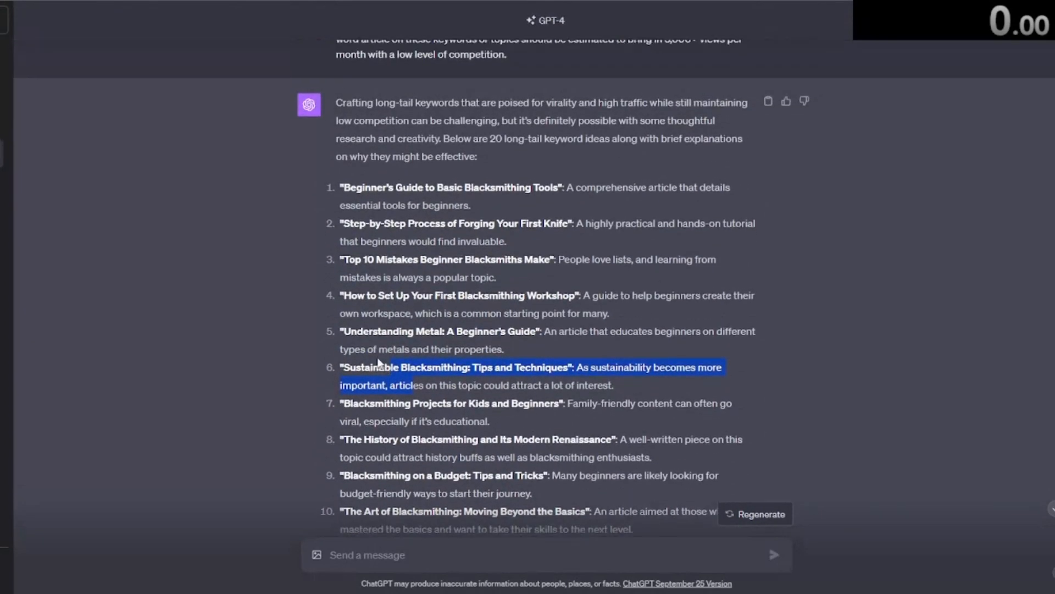
drag(343, 265, 457, 261)
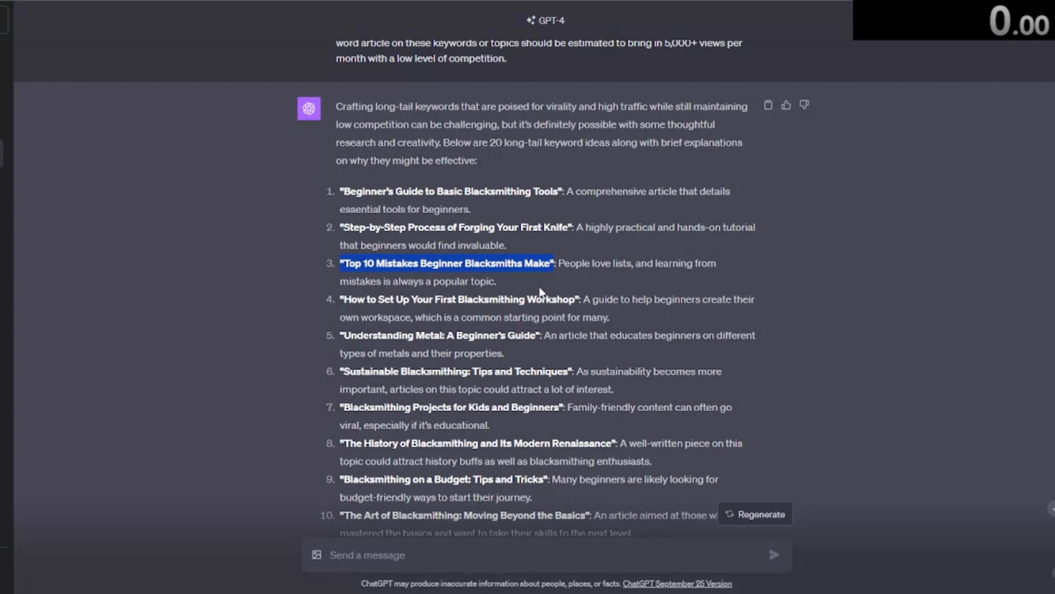
click(544, 285)
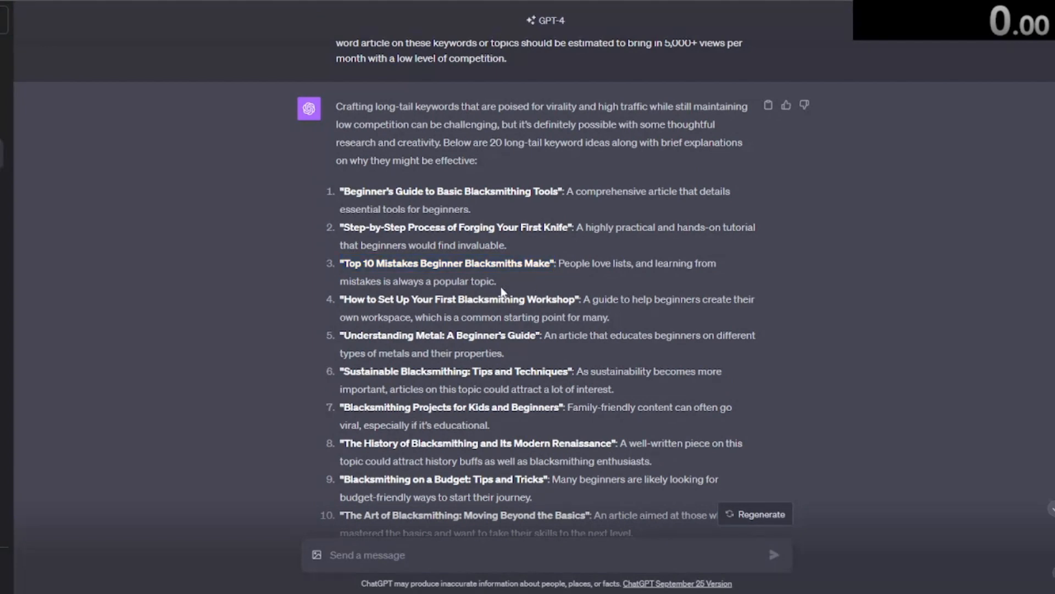
scroll(505, 290, down, 10)
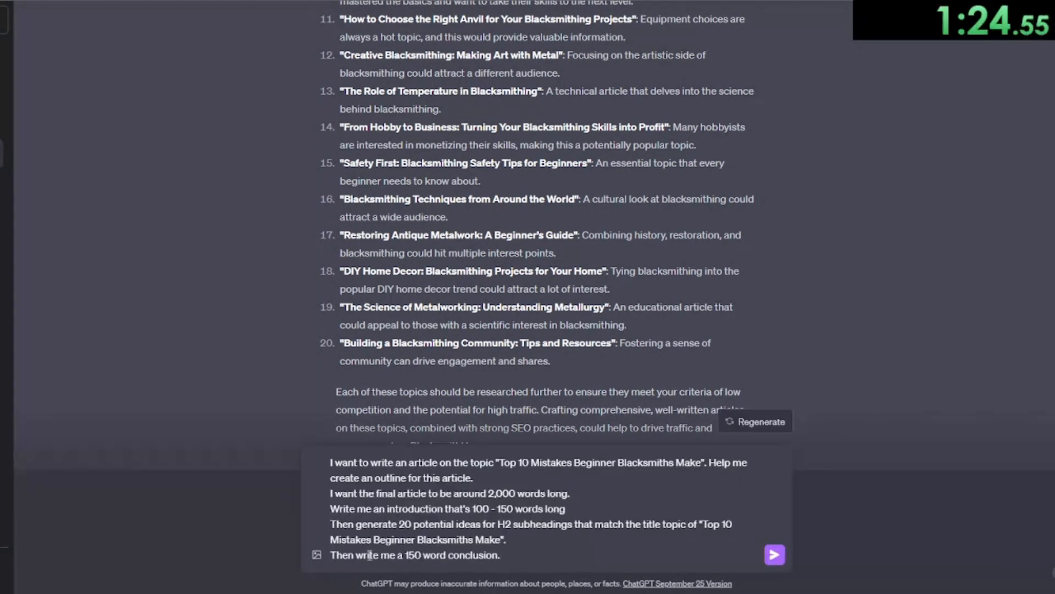
key(End)
key(Return)
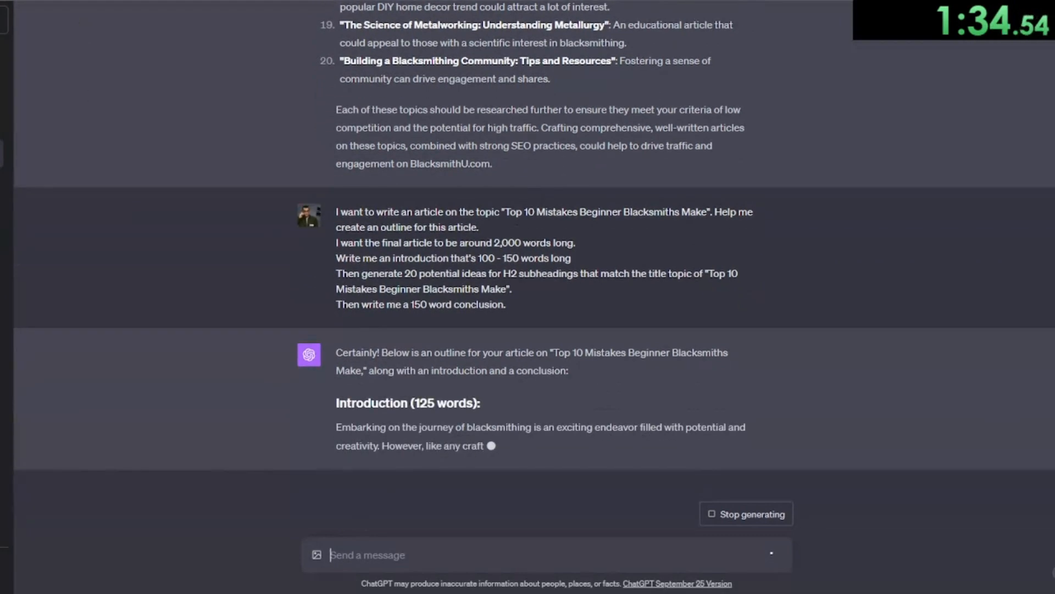
Step: Review the Google search results for "Top 10 Mistakes Beginner Blacksmiths Make"
key(ctrl+Tab)
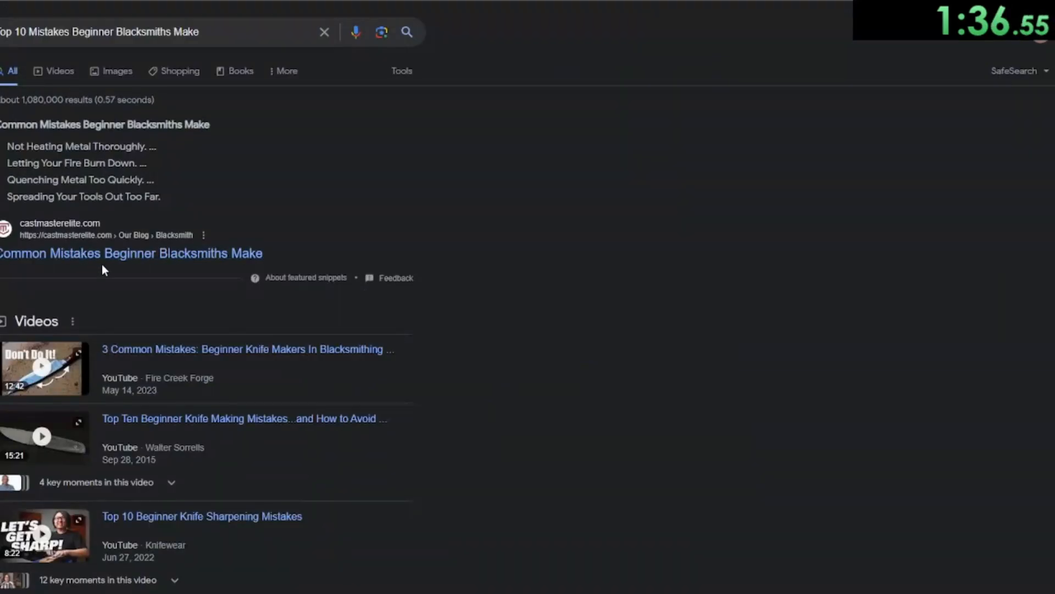
scroll(101, 264, down, 8)
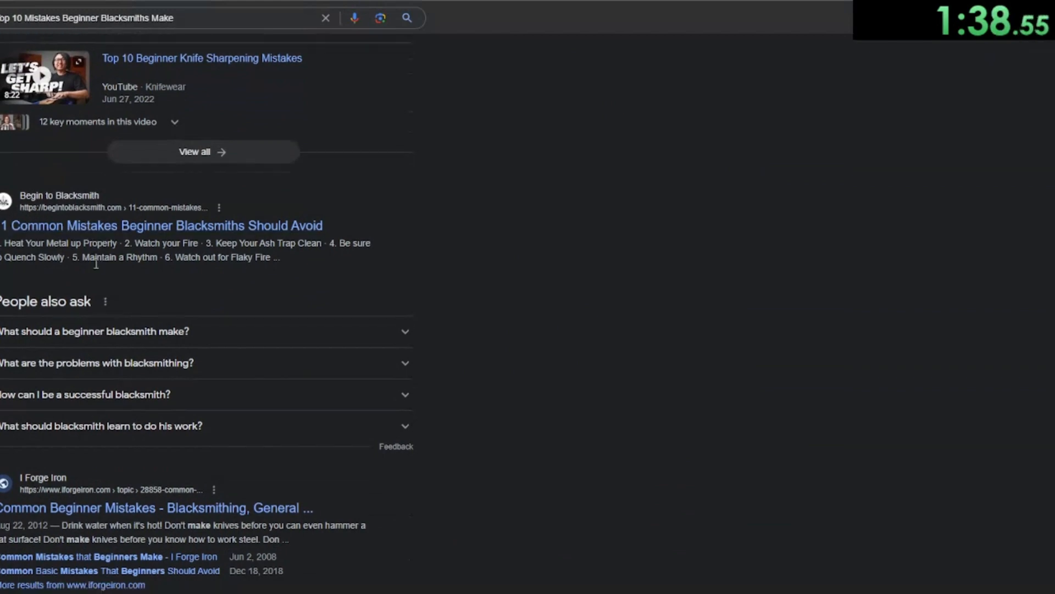
scroll(96, 264, down, 3)
scroll(88, 332, down, 3)
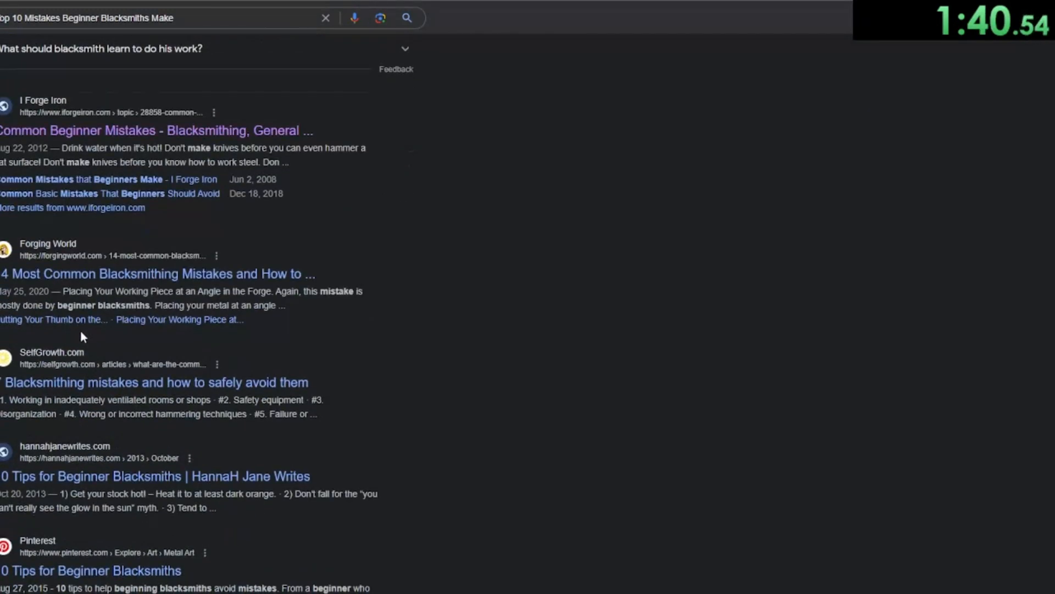
scroll(131, 403, down, 1)
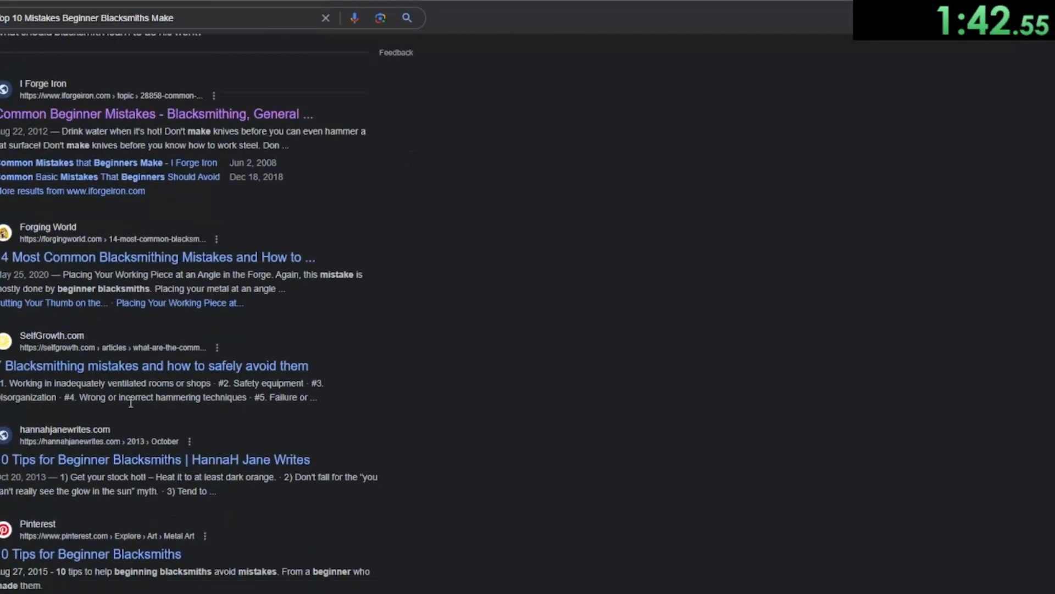
scroll(131, 402, down, 3)
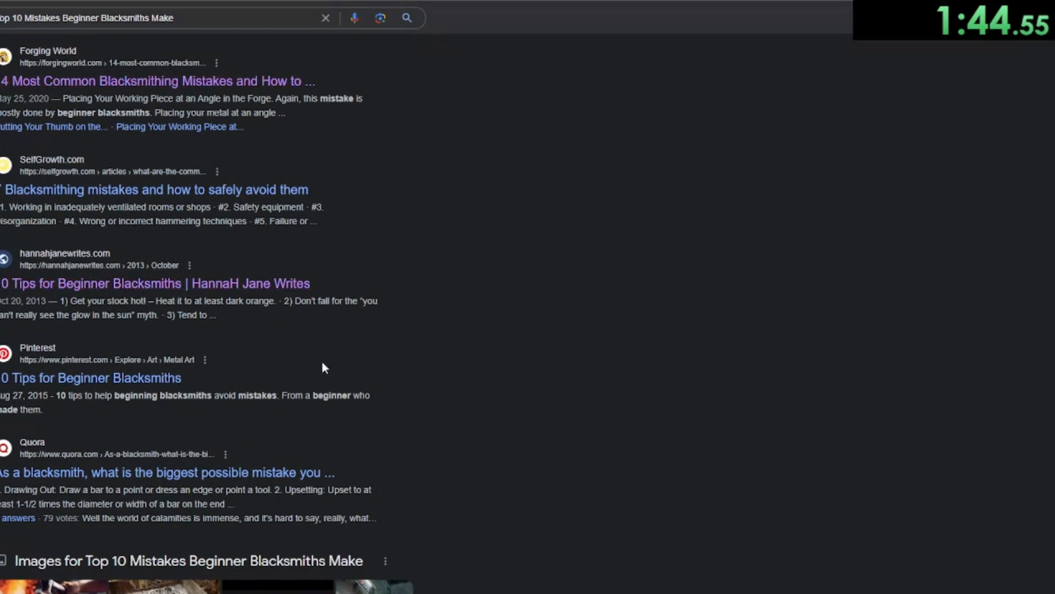
scroll(423, 414, down, 6)
scroll(422, 408, down, 3)
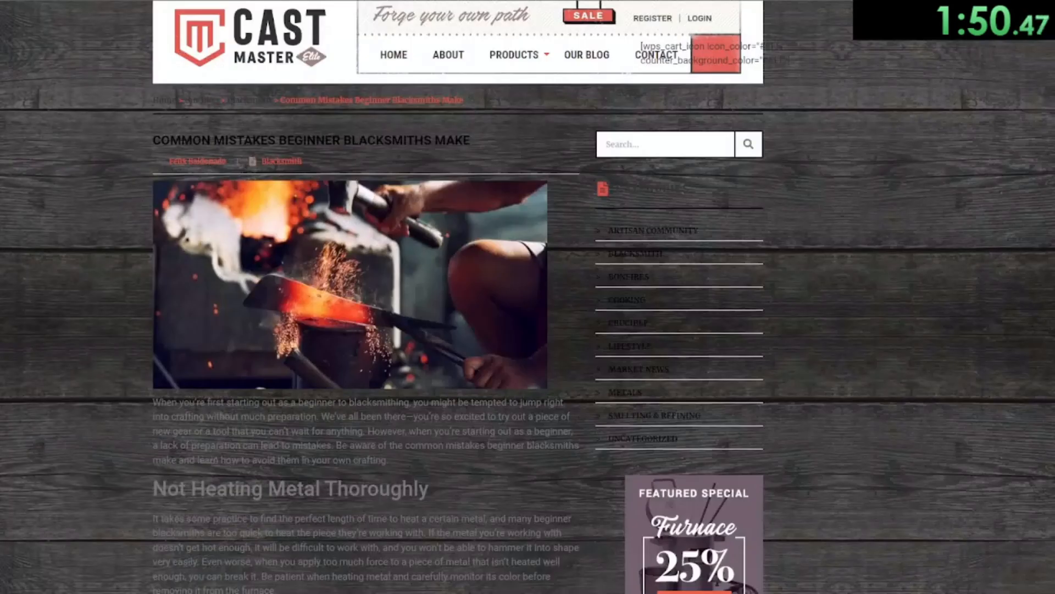
Step: Read the Cast Master Elite article on common mistakes beginner blacksmiths make
scroll(296, 226, down, 7)
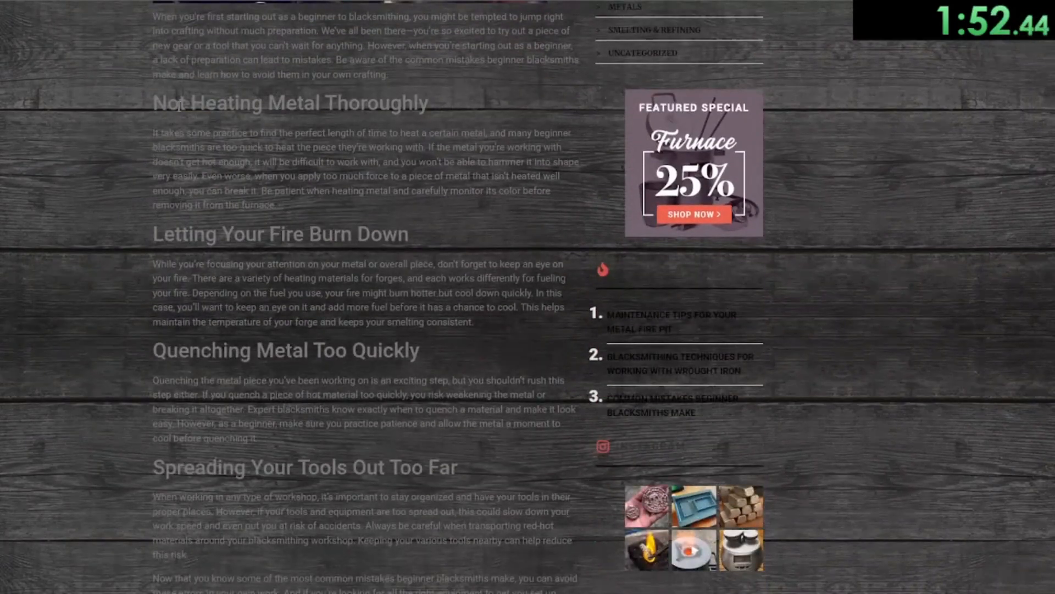
drag(153, 105, 437, 98)
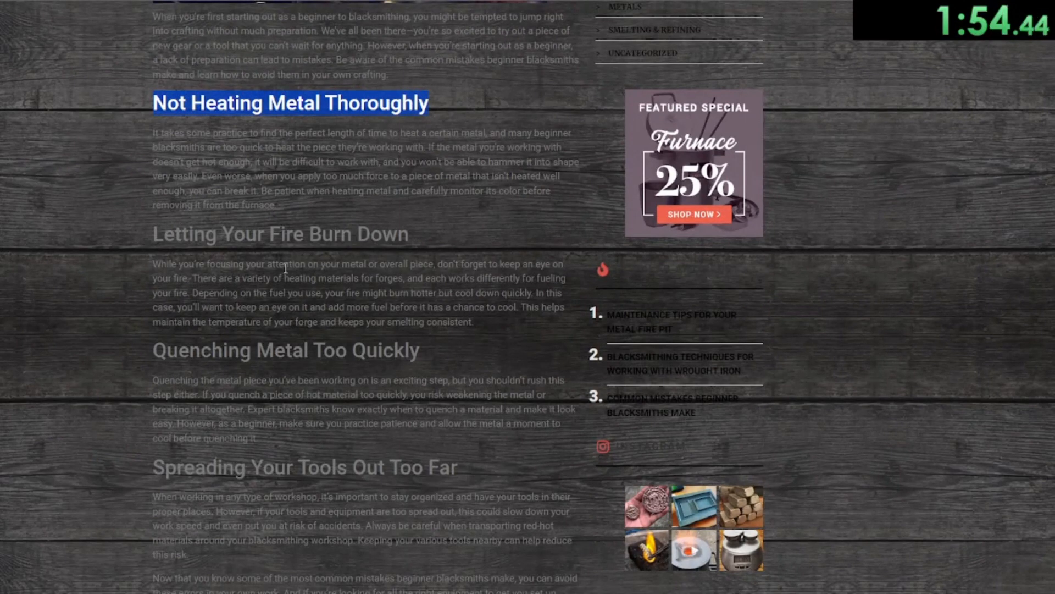
click(272, 379)
scroll(294, 404, down, 7)
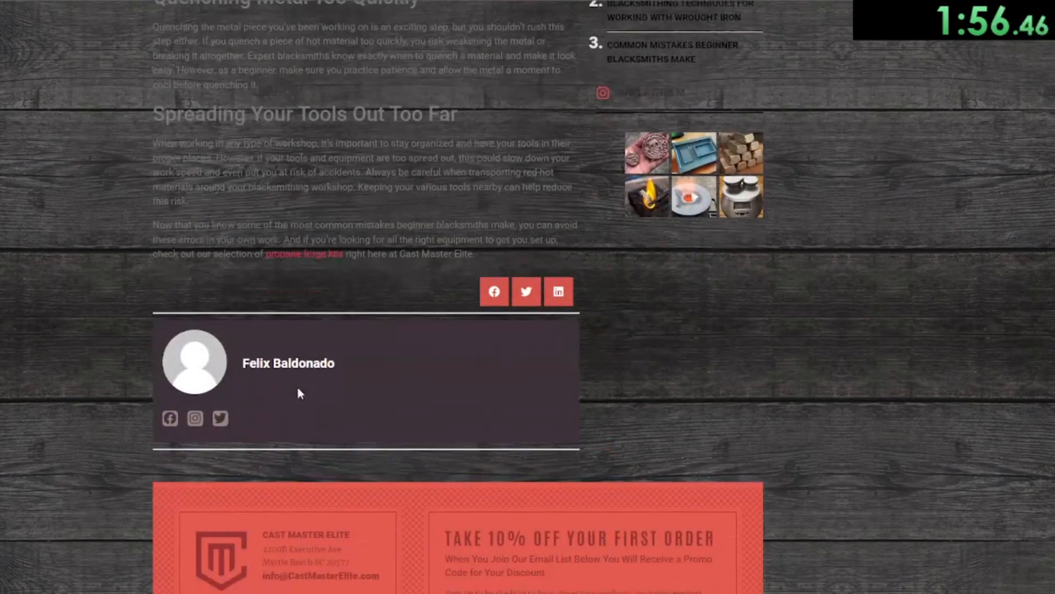
click(159, 1)
Step: Read the Begin to Blacksmith article and the I Forge Iron forum thread on beginner mistakes
scroll(207, 221, down, 1)
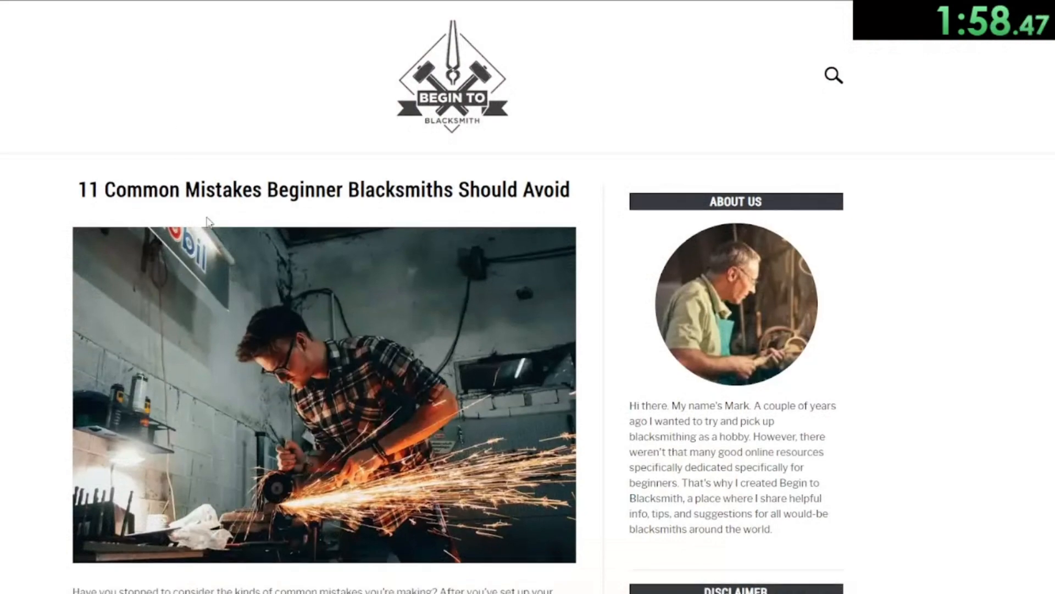
scroll(240, 239, down, 15)
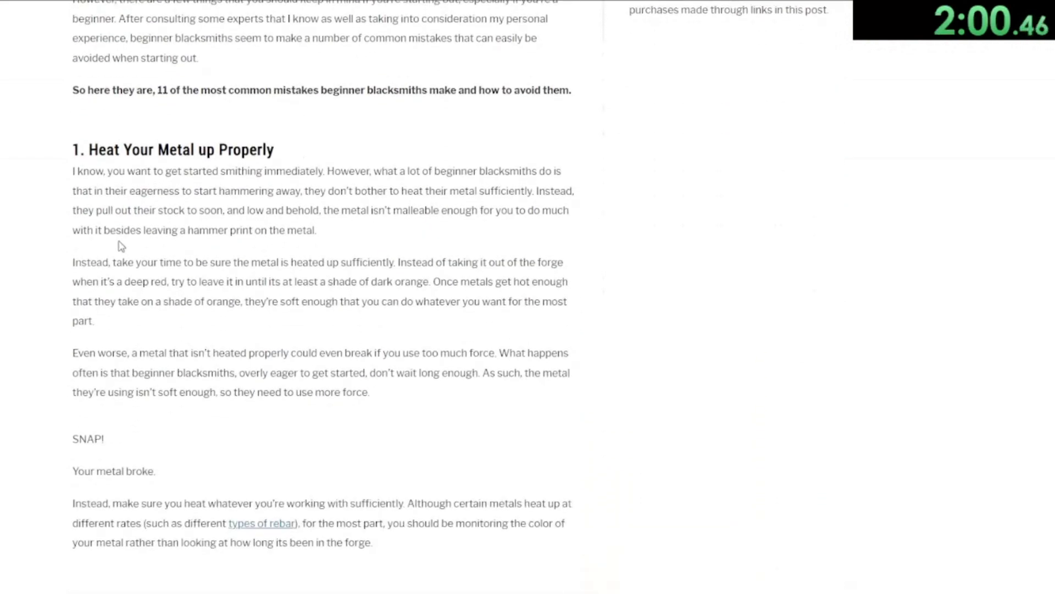
scroll(145, 251, down, 10)
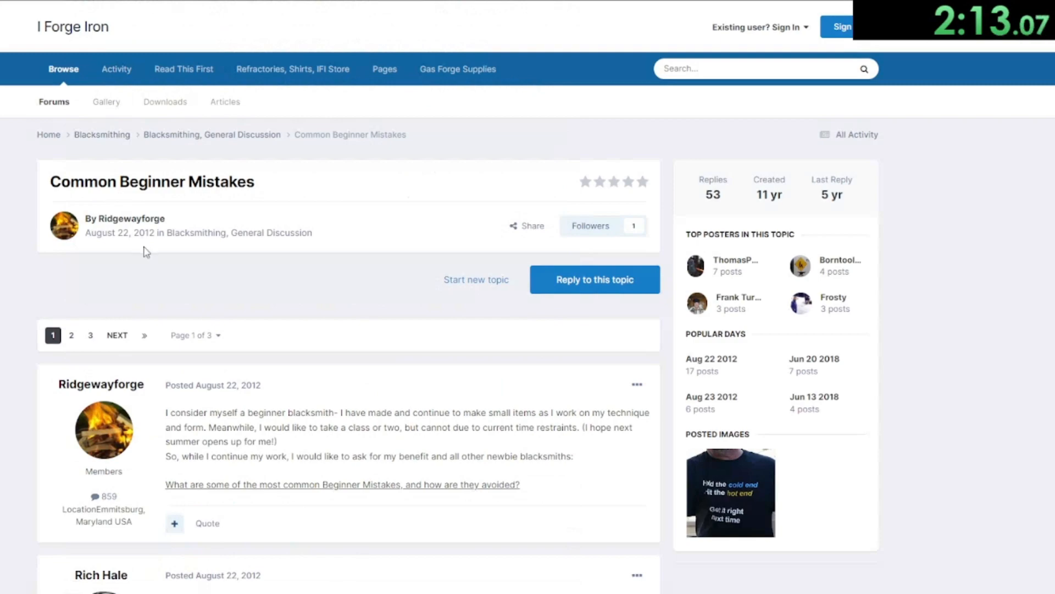
scroll(147, 251, down, 18)
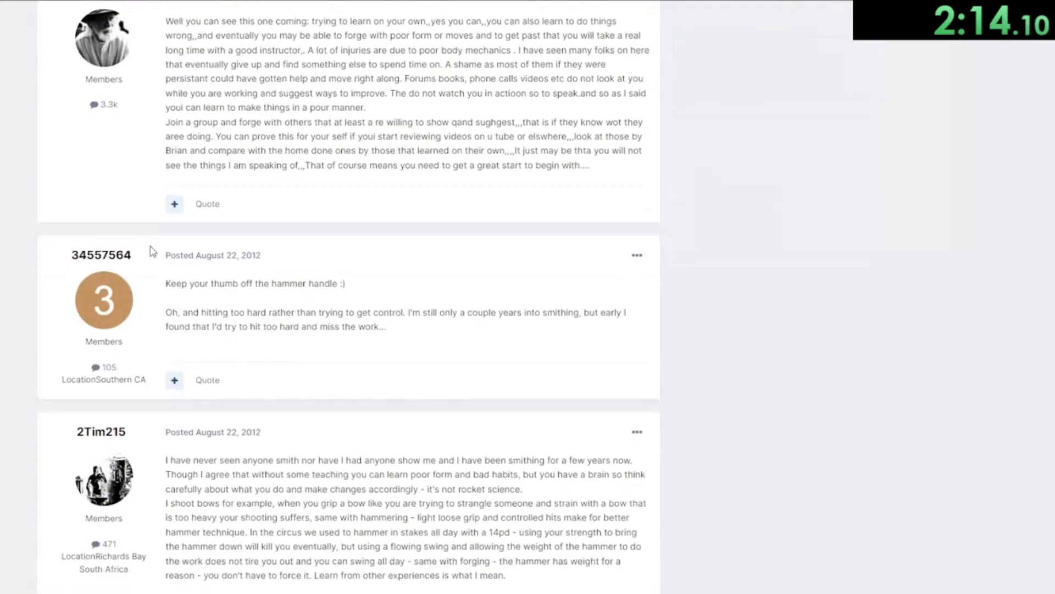
scroll(147, 252, down, 4)
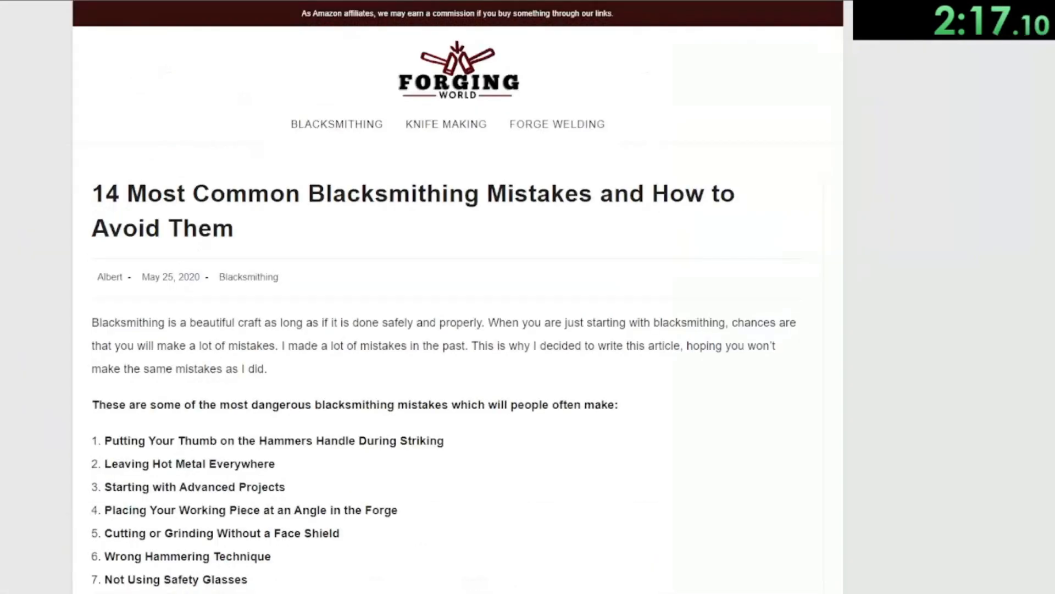
scroll(121, 139, down, 6)
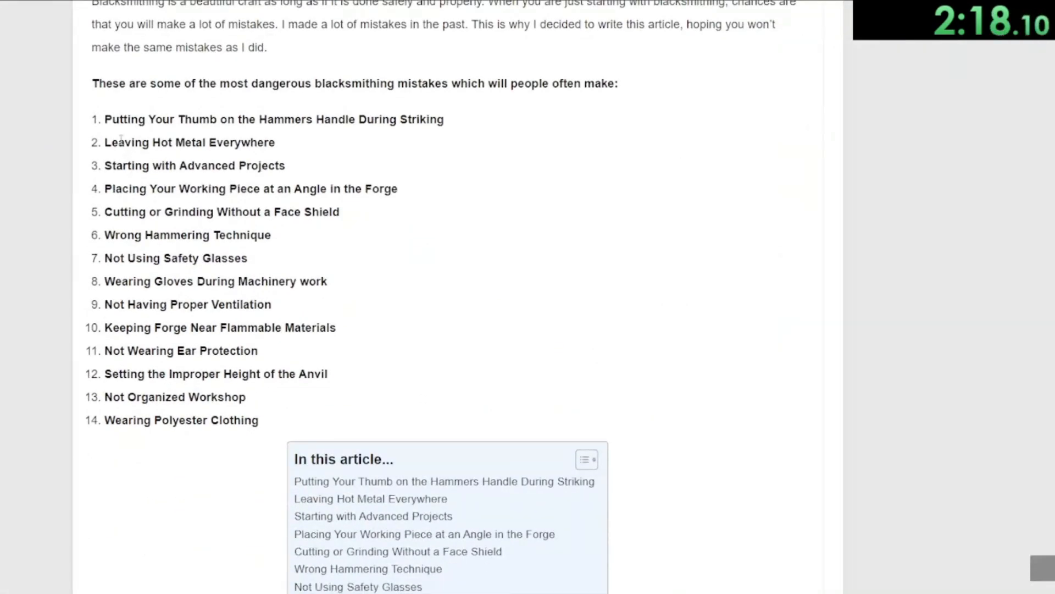
Step: Jump through the Forging World article's table of contents to its first mistake section
scroll(195, 232, down, 4)
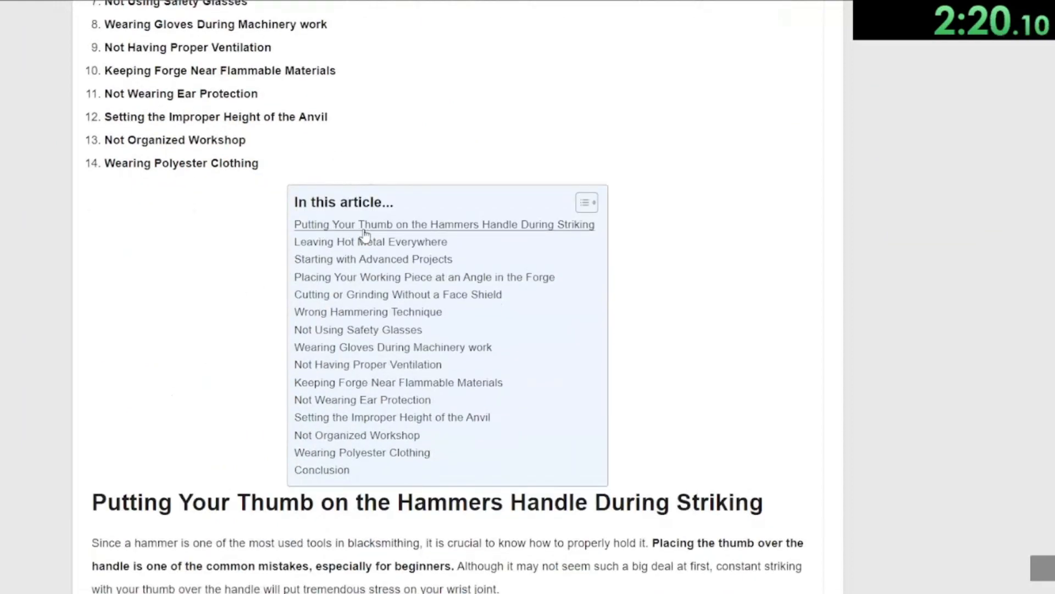
click(396, 228)
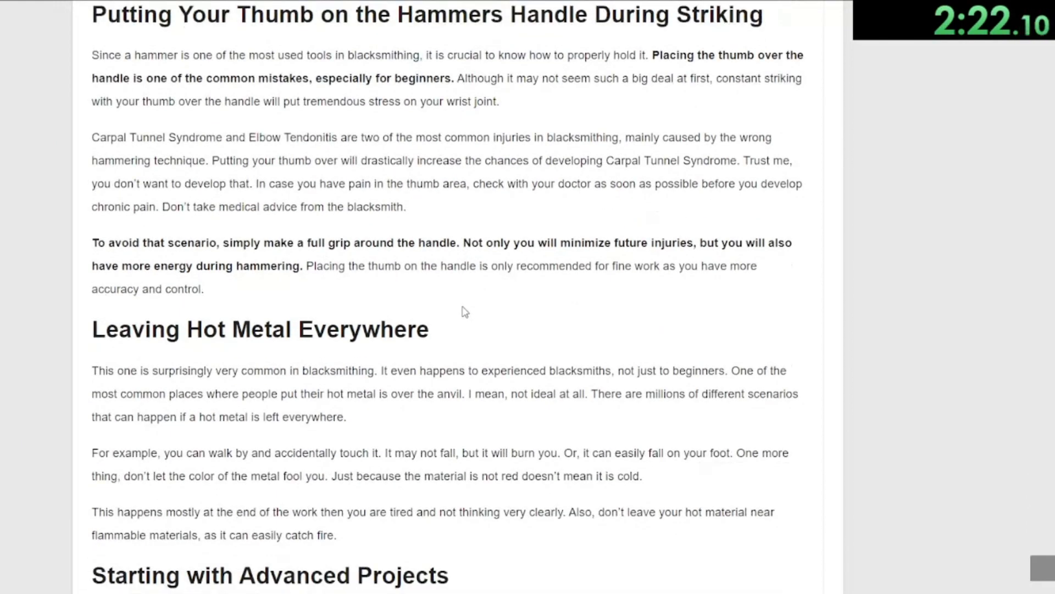
scroll(467, 308, up, 5)
scroll(470, 308, up, 1)
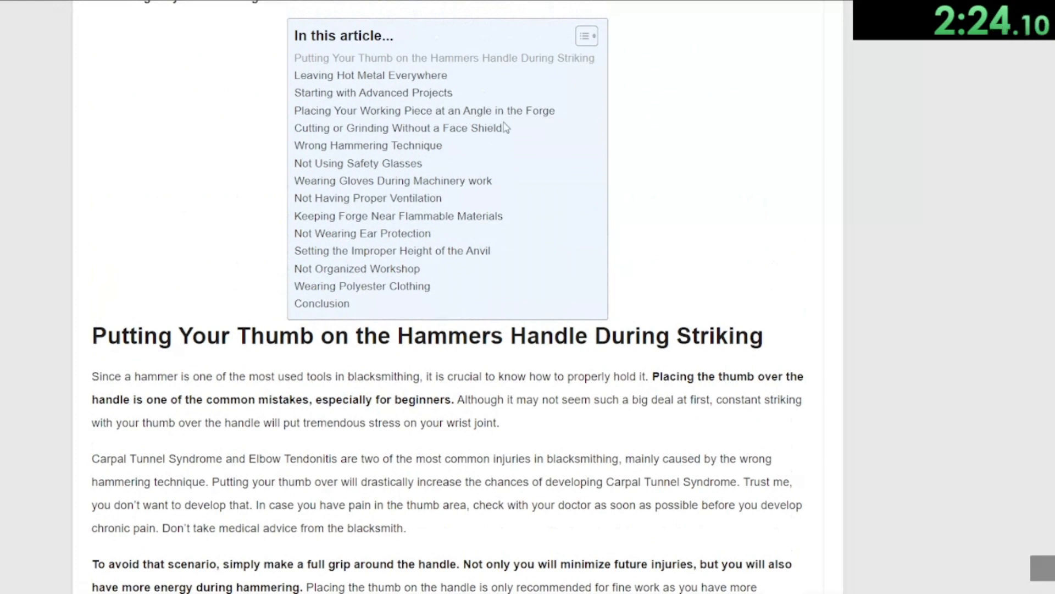
Step: Skim the SelfGrowth and HannaH Jane Writes articles, then return to the generated outline in ChatGPT
key(ctrl+Tab)
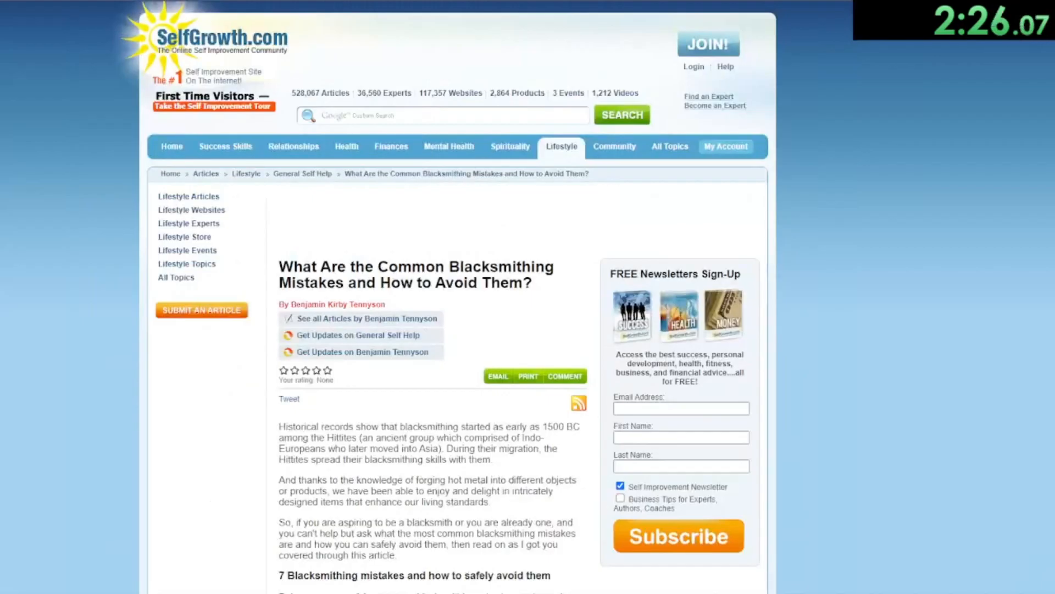
scroll(121, 264, down, 5)
key(ctrl+Tab)
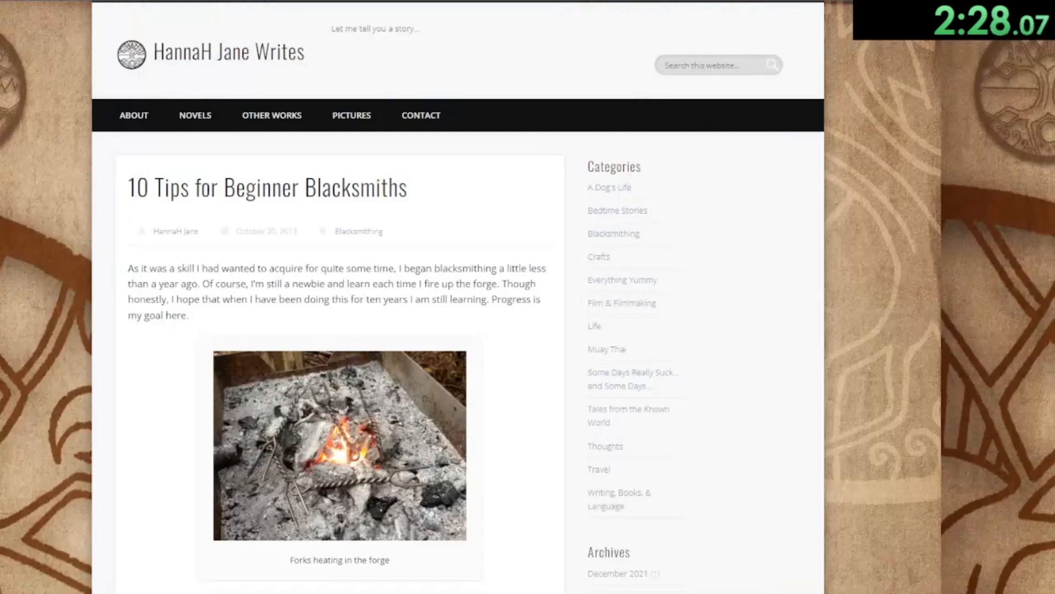
scroll(117, 259, down, 1)
scroll(132, 299, down, 9)
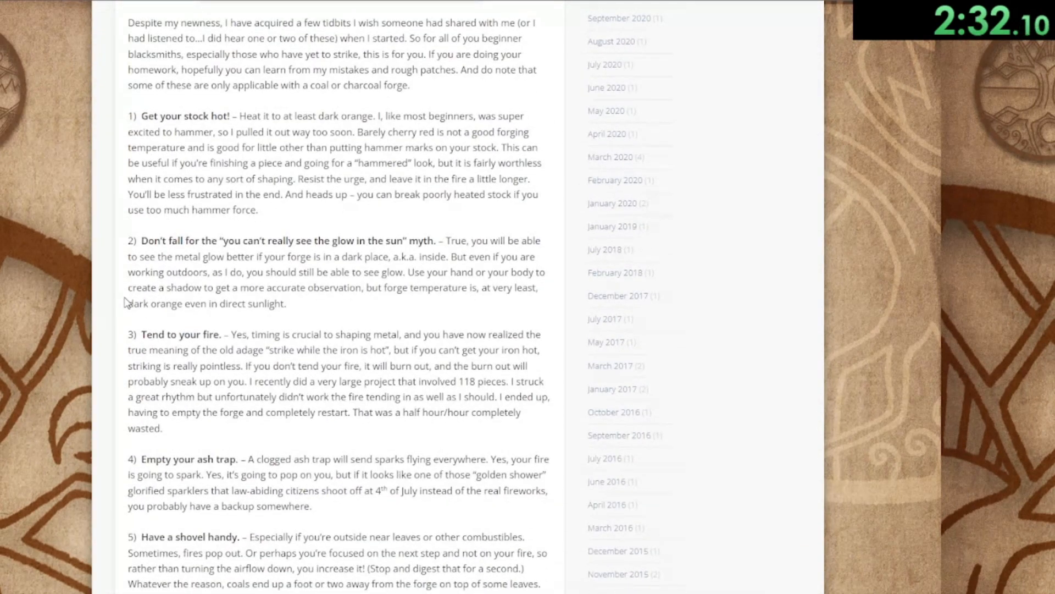
scroll(125, 302, down, 8)
scroll(124, 296, down, 6)
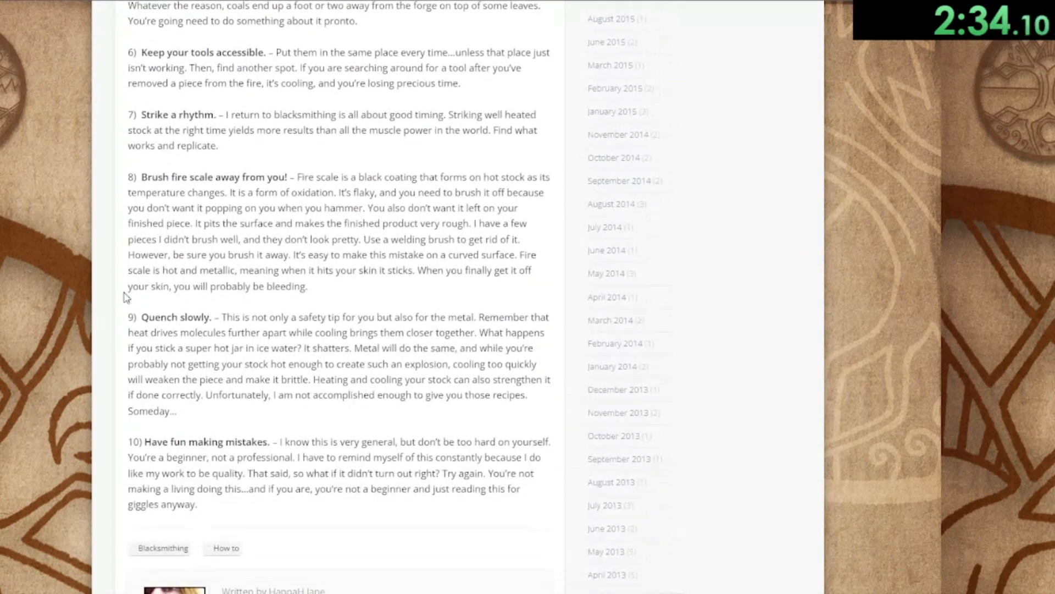
key(alt+Tab)
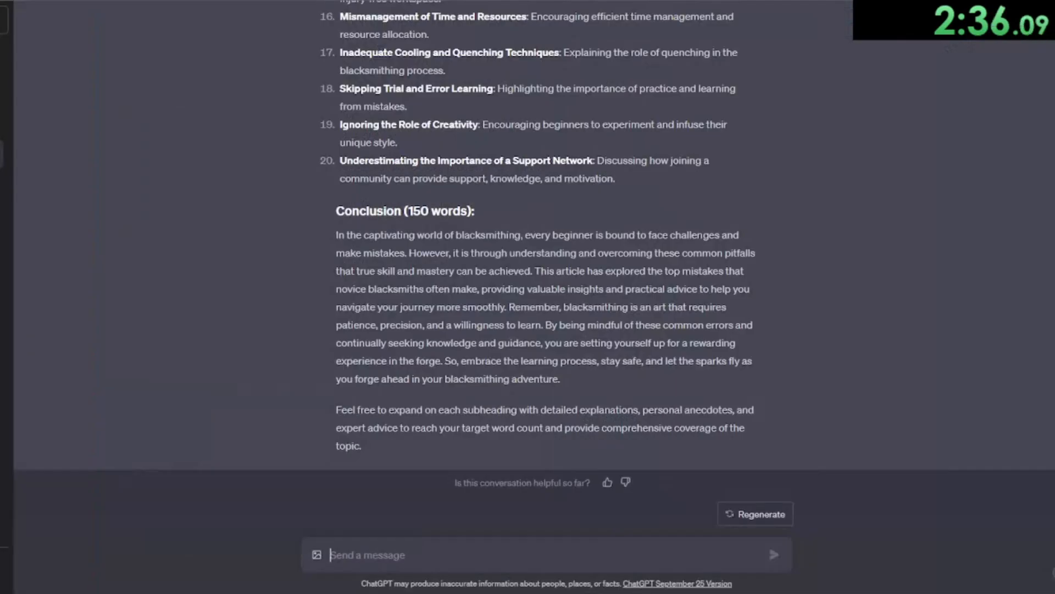
Step: Copy the generated introduction from the ChatGPT outline and paste it into the document
scroll(356, 291, up, 12)
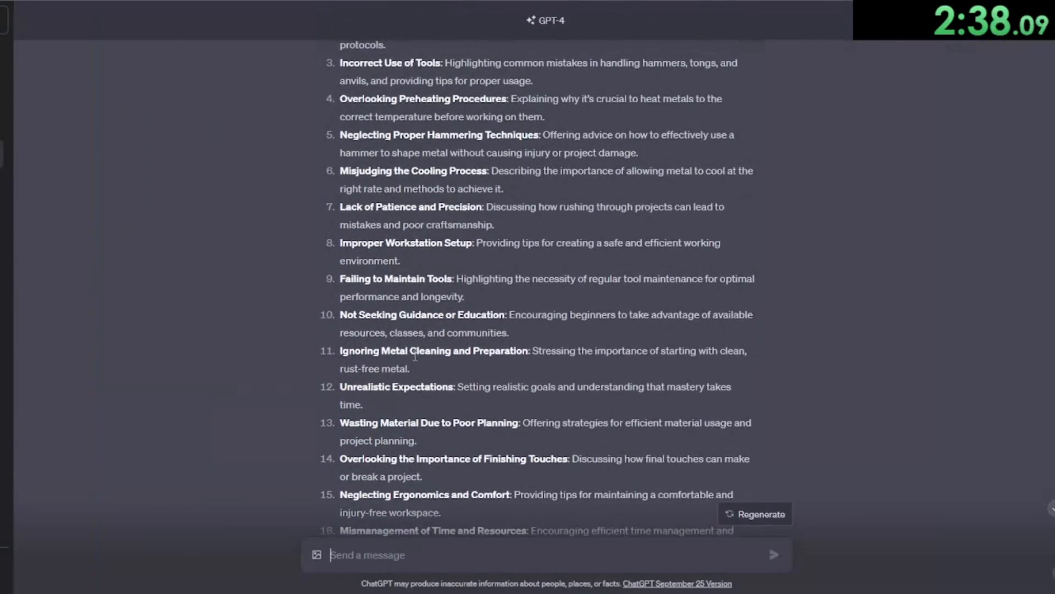
scroll(428, 364, up, 5)
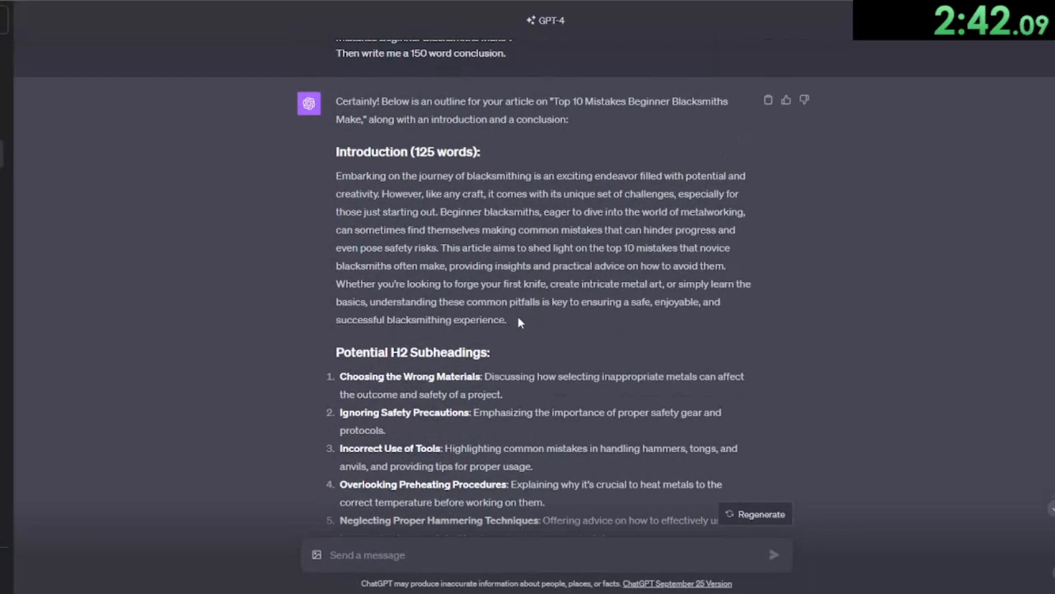
drag(518, 317, 333, 167)
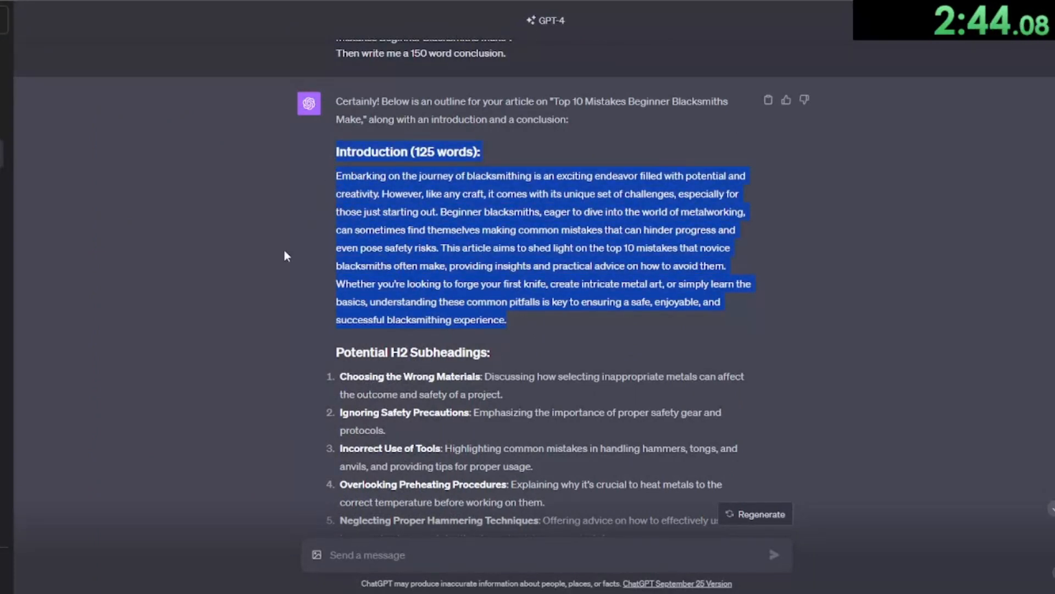
key(ctrl+c)
key(alt+Tab)
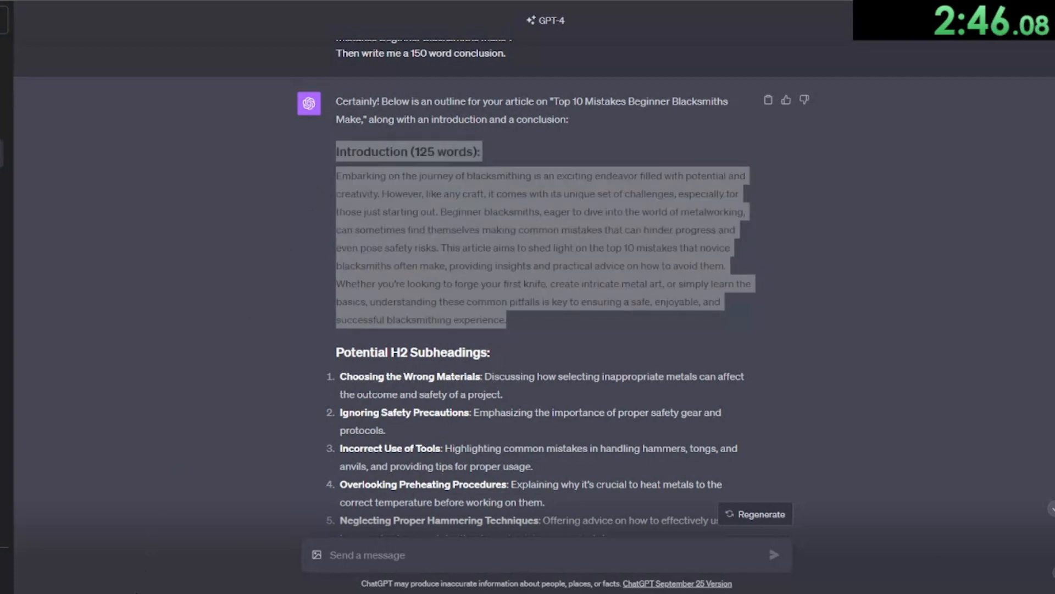
key(ctrl+v)
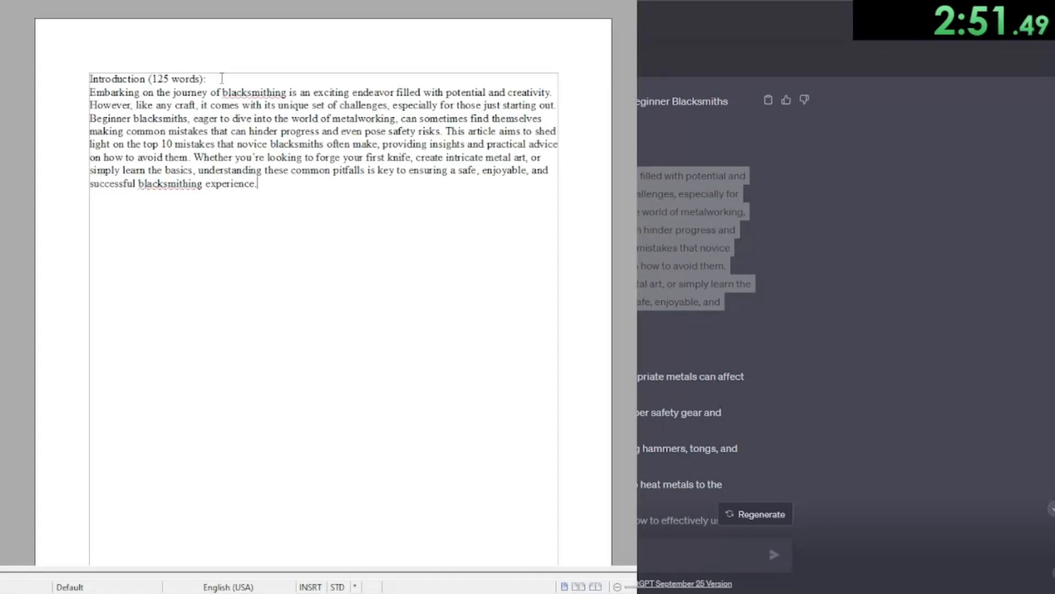
Step: Replace the pasted heading "Introduction (125 words):" with "Introduction" and add a blank line below it
drag(221, 79, 88, 81)
key(BackSpace)
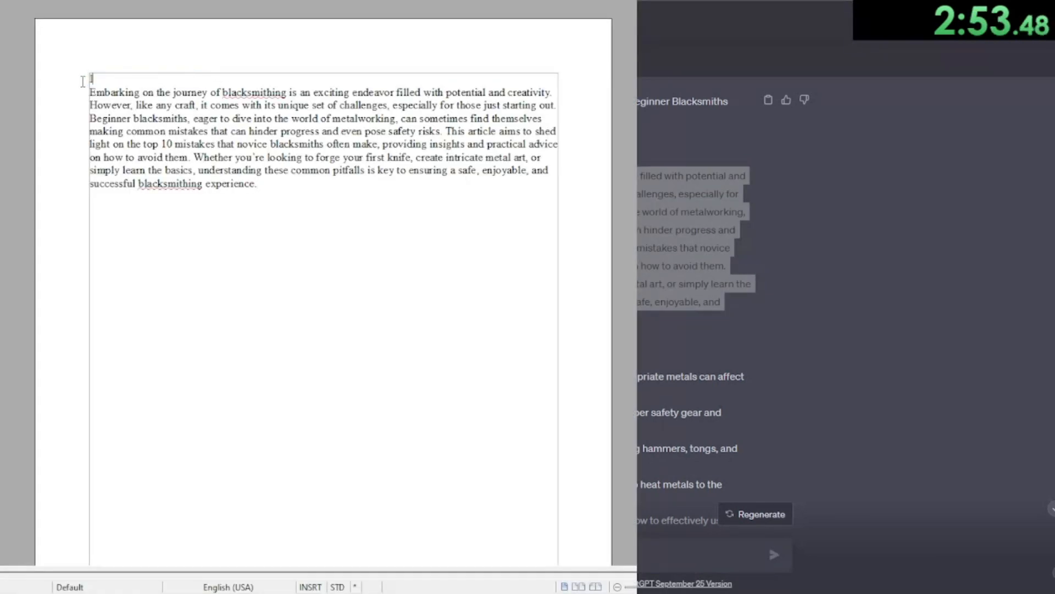
text(IN)
text(ntro)
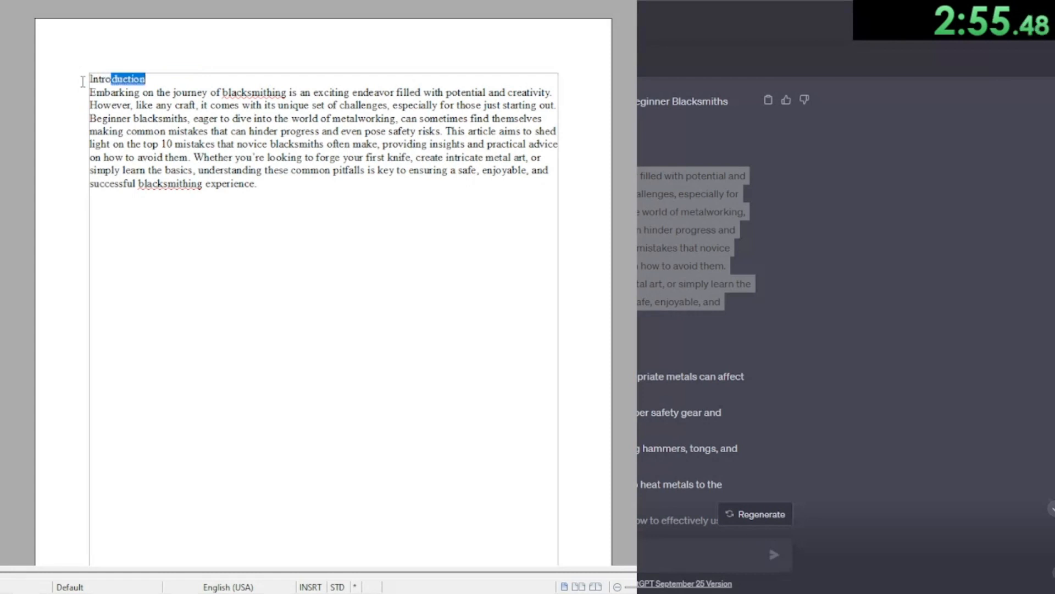
key(Return)
key(Return)
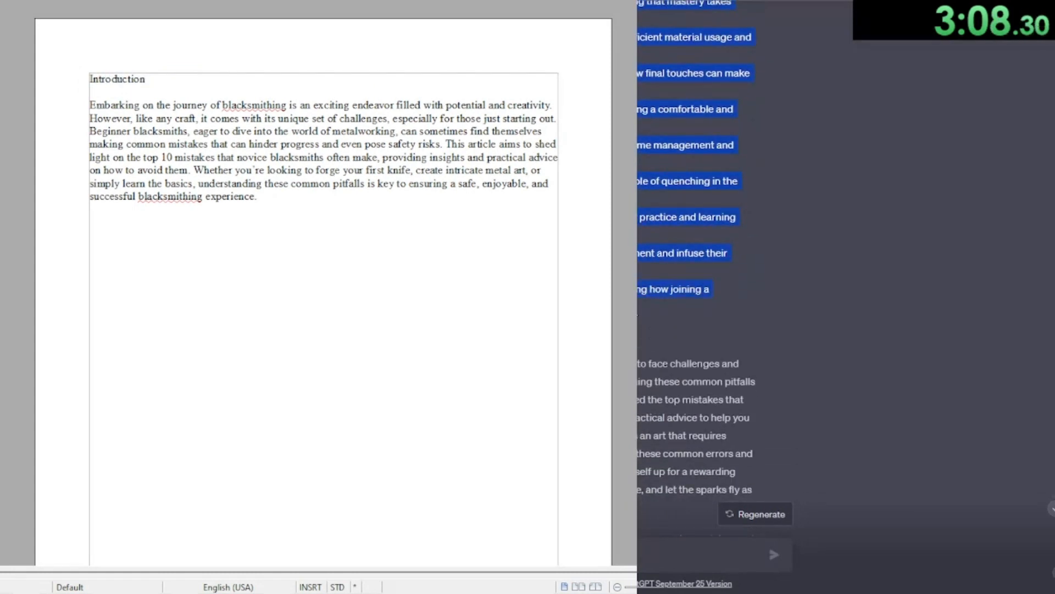
Step: Paste the generated H2 subheadings list as unformatted text below the introduction
click(90, 235)
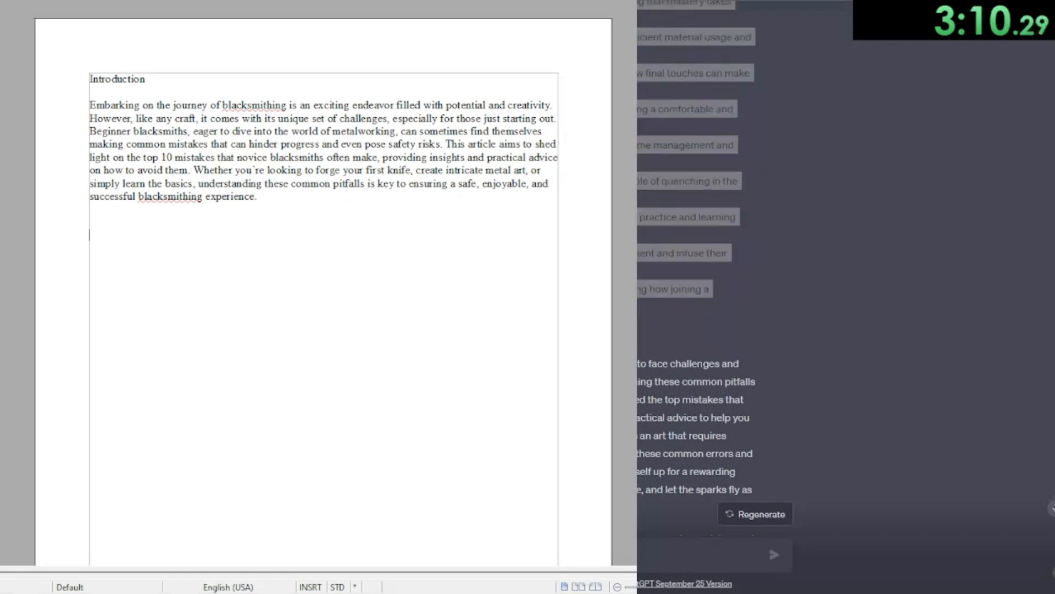
key(ctrl+v)
key(ctrl+z)
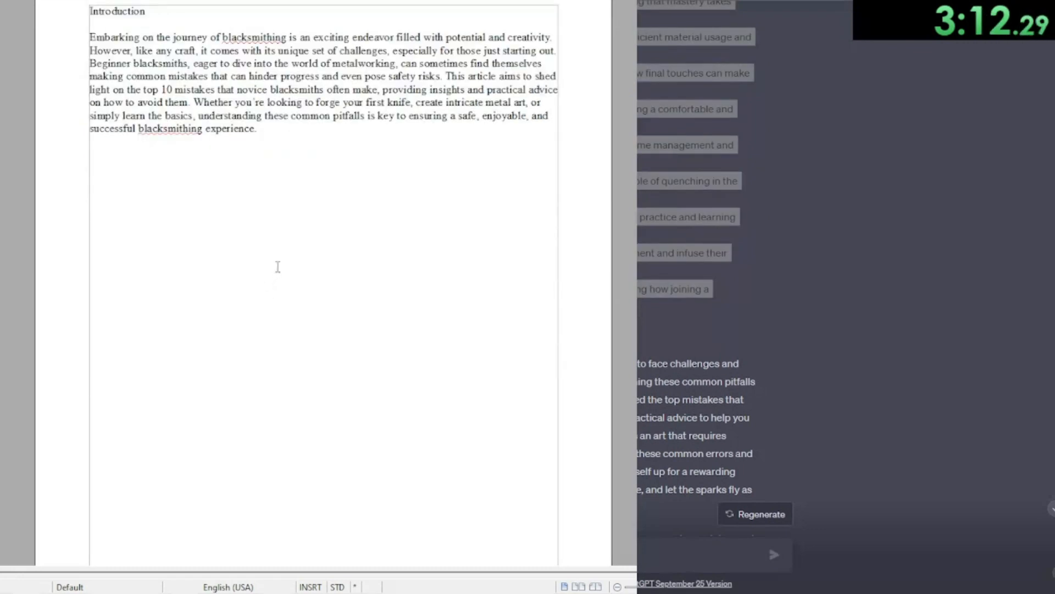
key(ctrl+shift+alt+v)
scroll(220, 250, up, 5)
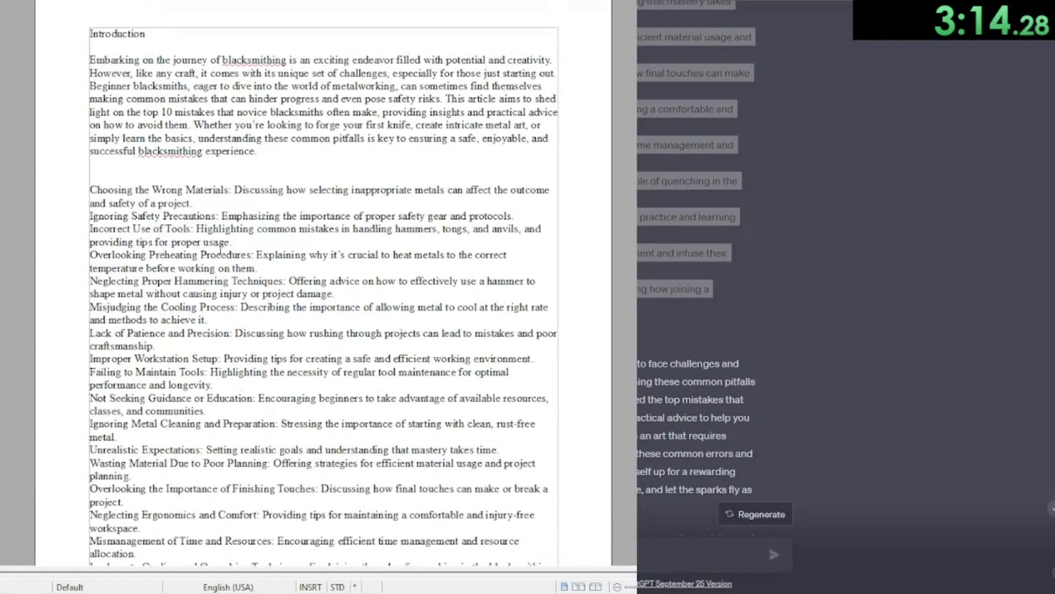
Step: Paste the custom list of beginner mistake headings below the introduction and adjust the blank lines between headings
drag(89, 189, 187, 189)
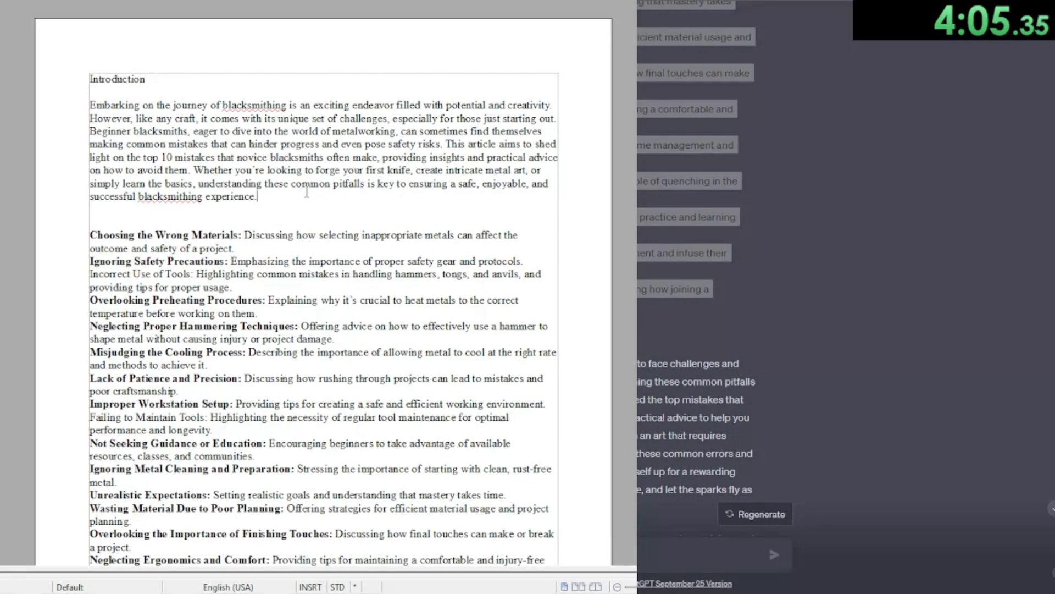
key(Return)
key(Return)
key(Return)
key(Return)
key(Return)
key(Return)
key(Return)
key(Return)
key(Return)
key(Return)
key(Return)
key(Return)
key(Return)
key(Return)
key(Return)
key(Return)
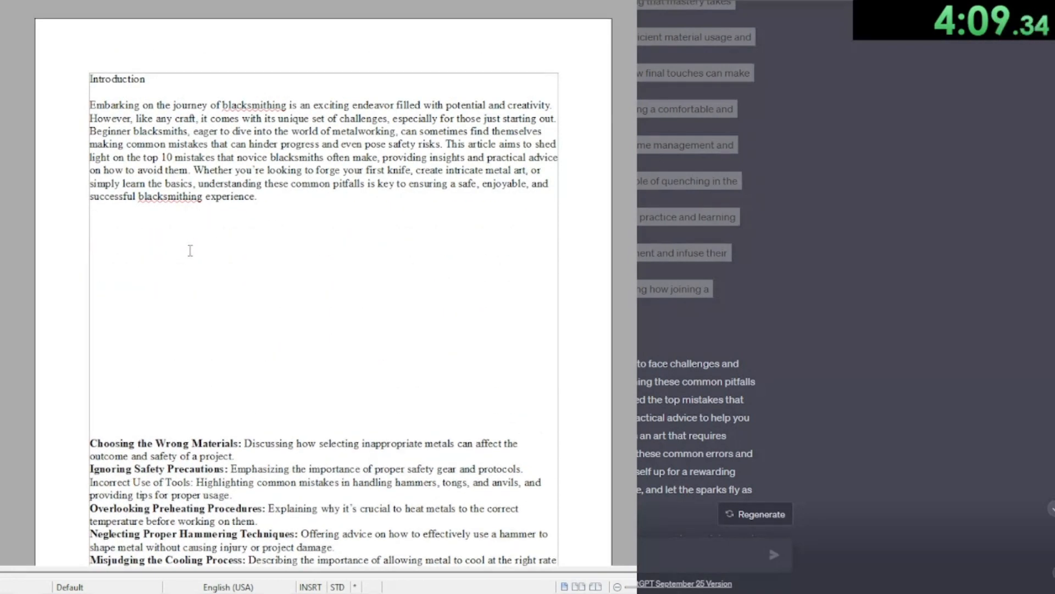
key(ctrl+v)
scroll(189, 250, up, 10)
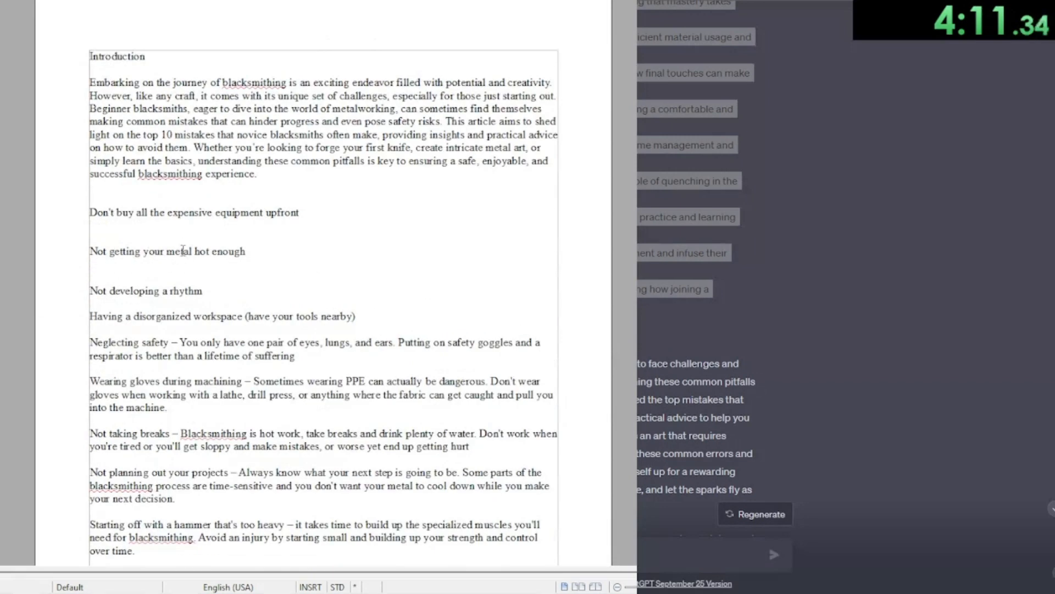
key(Return)
key(Return)
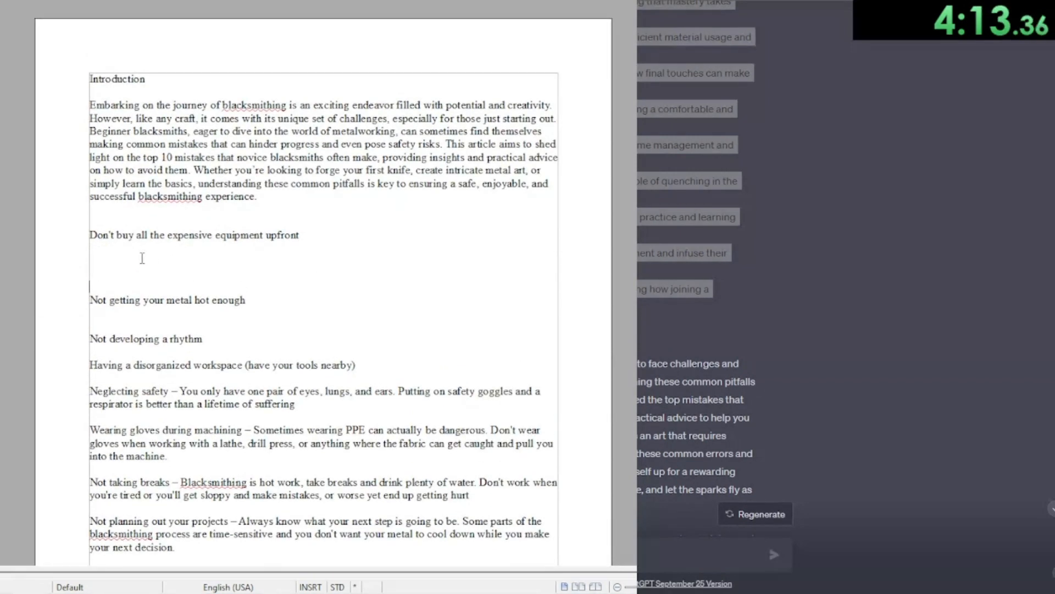
click(137, 314)
key(BackSpace)
key(BackSpace)
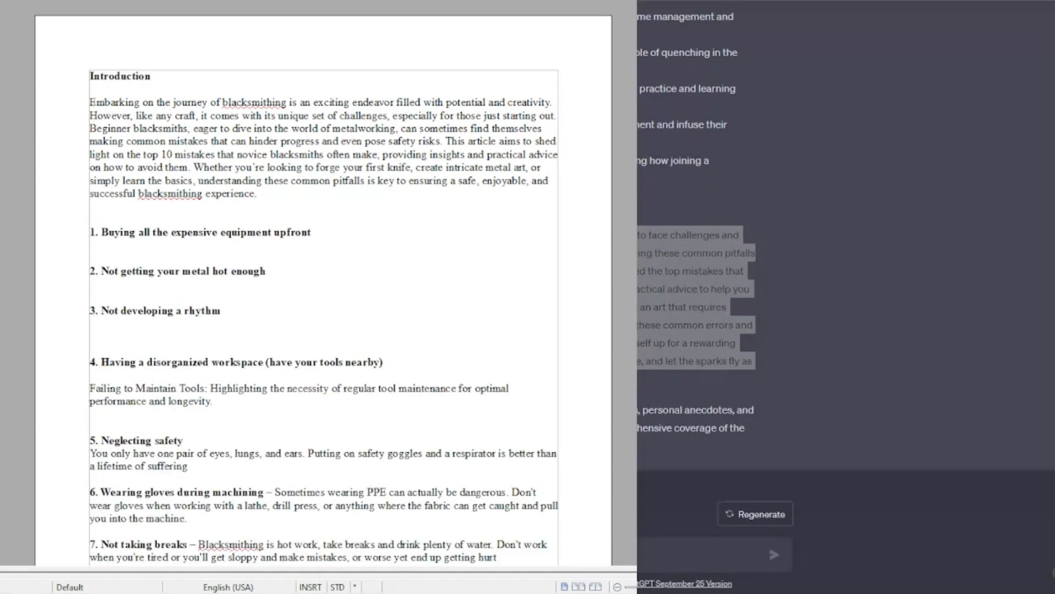
Step: Ask ChatGPT for 200 words on "Buying all the expensive equipment upfront" and paste the answer under the first heading
key(alt+Tab)
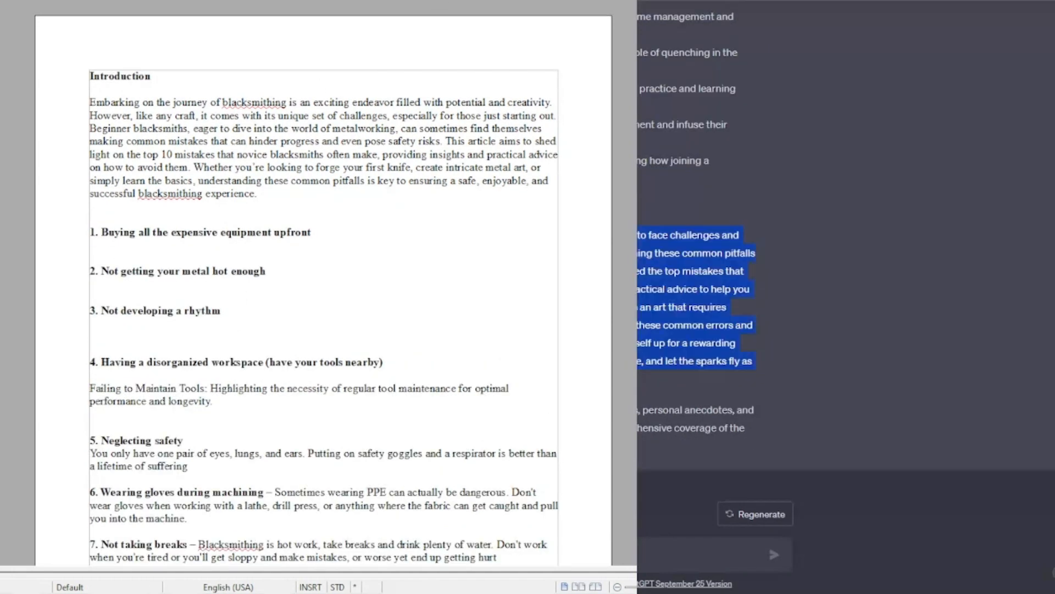
scroll(847, 264, up, 10)
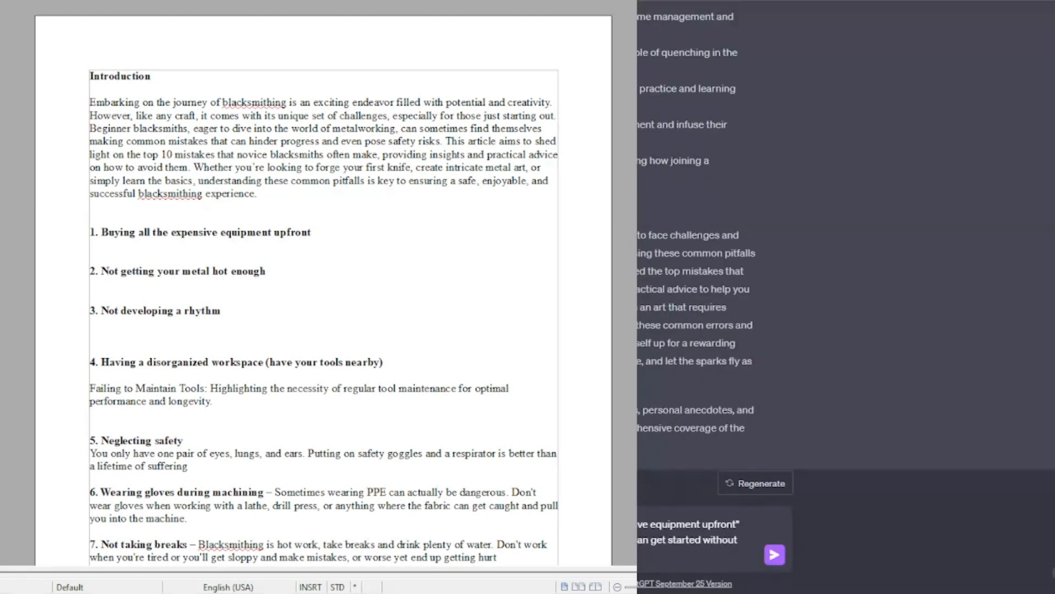
key(Return)
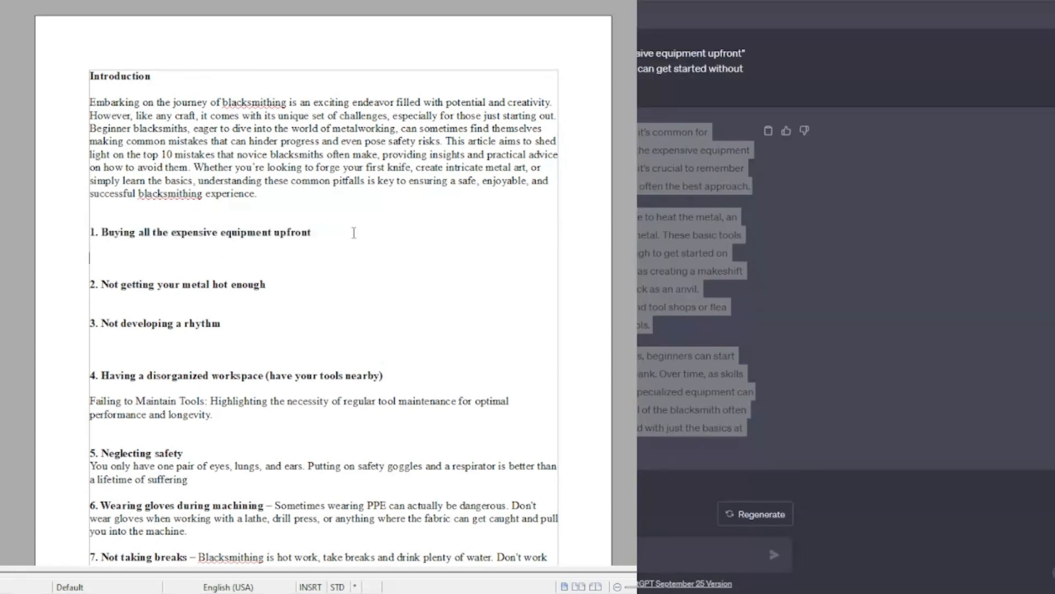
key(Return)
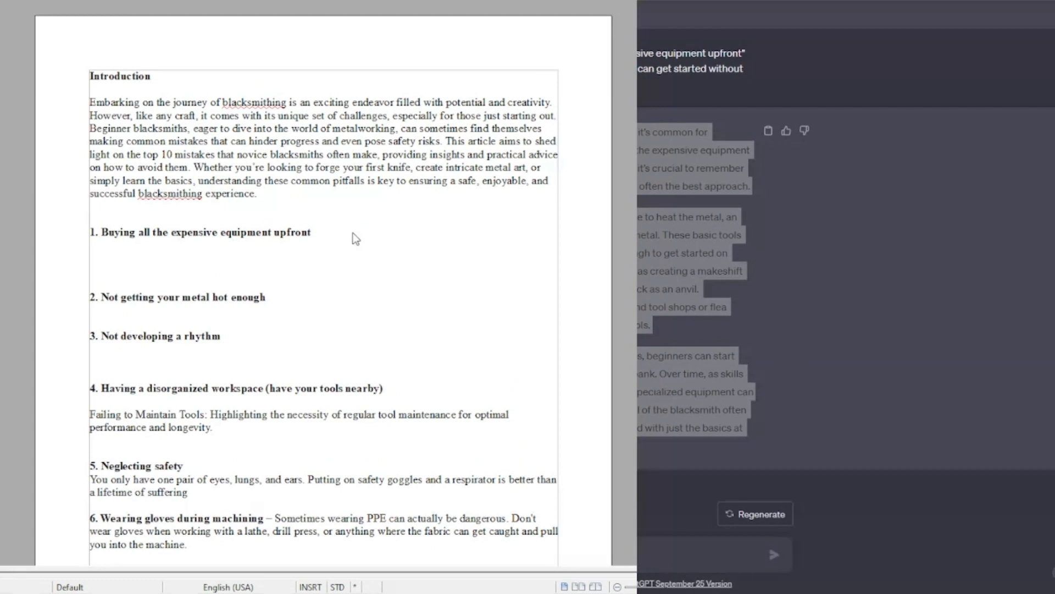
key(ctrl+v)
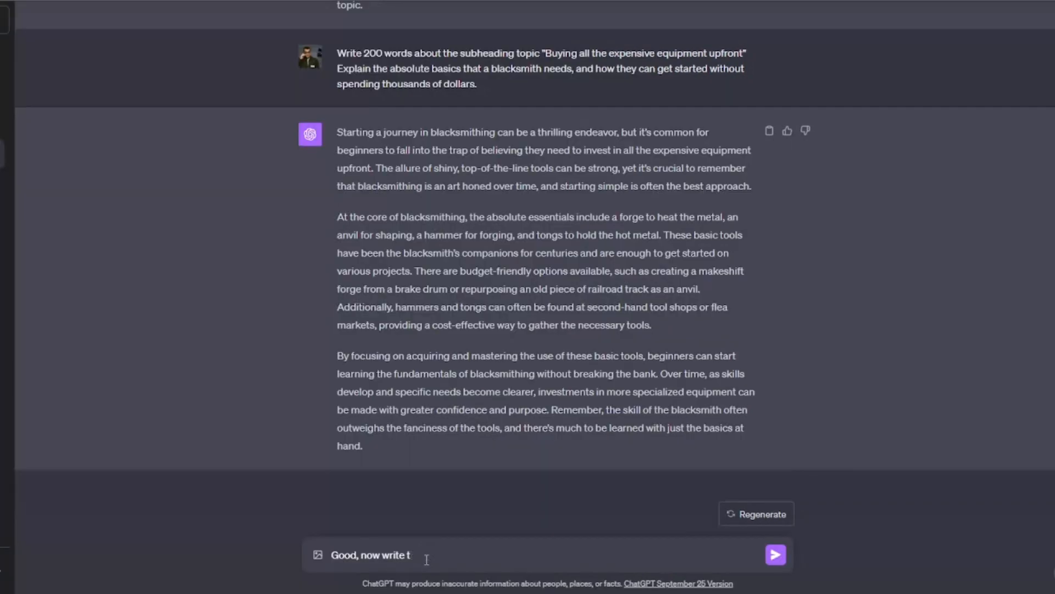
Step: Ask ChatGPT: "Good, now write 200 words about the next subheading, "Not getting your metal hot enough""
text(200 words about the next subhea)
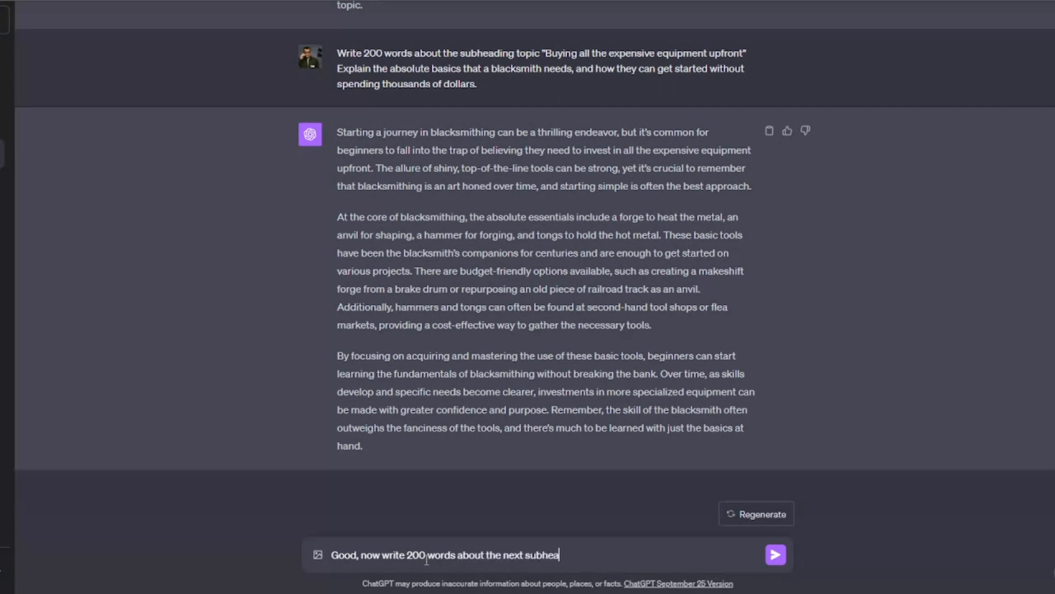
text(ding, "Not getting )
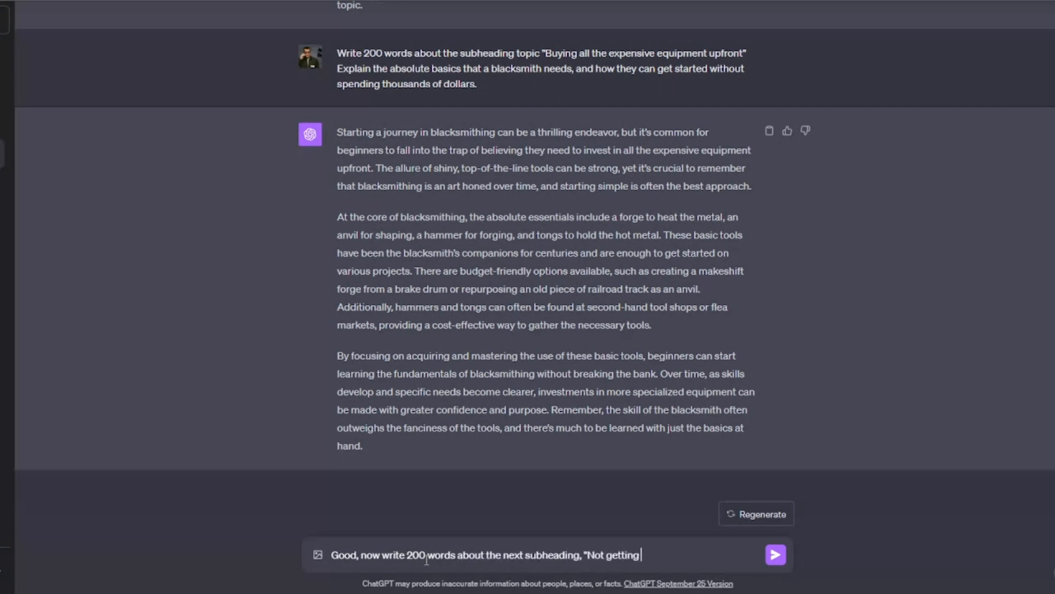
text(your metal hot enough")
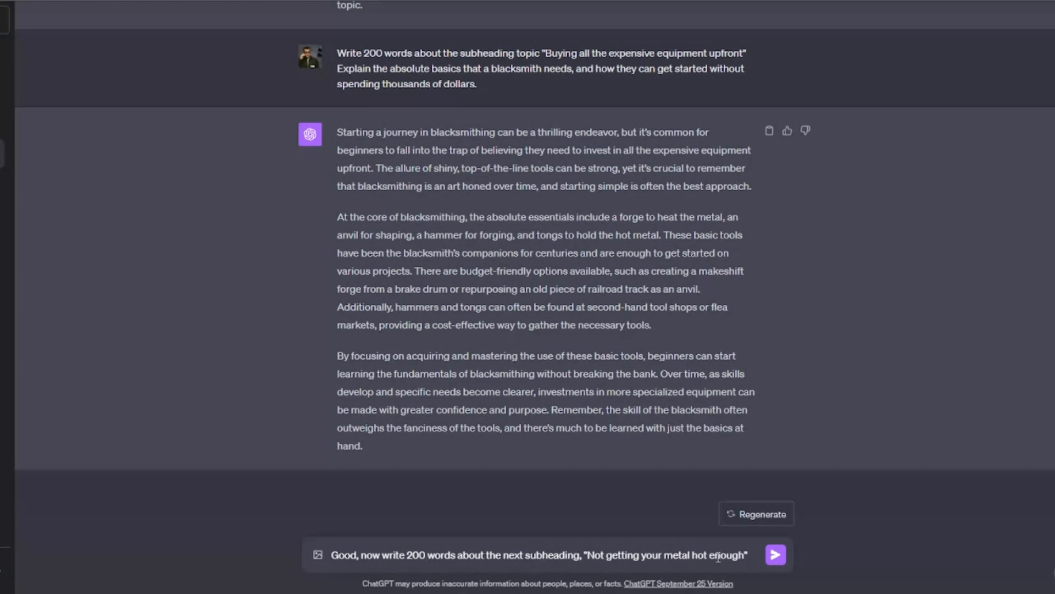
key(Return)
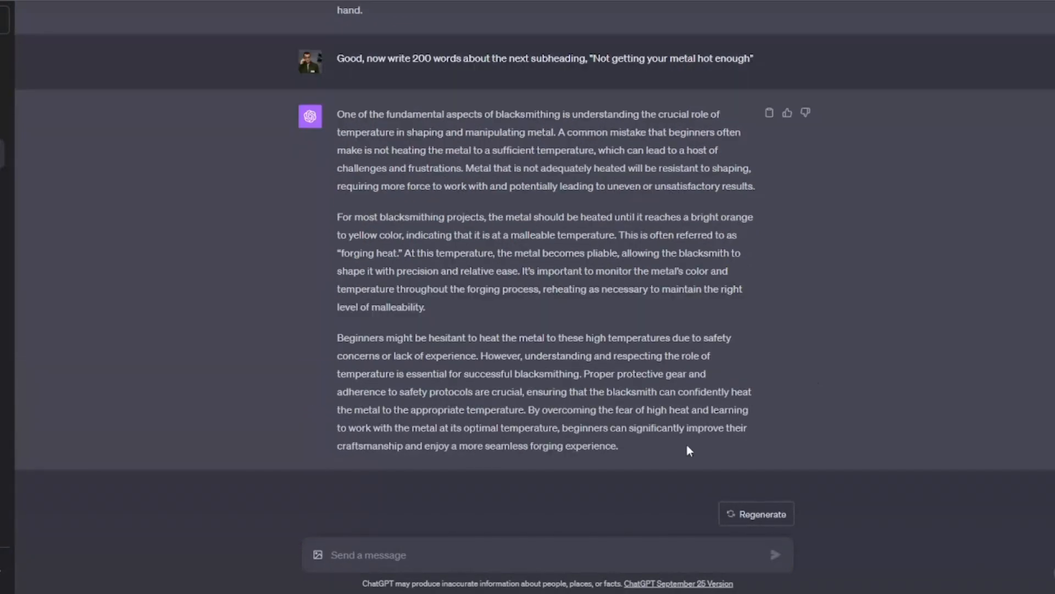
Step: Copy the answer, paste it under the second heading, and clear its direct formatting
drag(688, 447, 331, 114)
key(ctrl+c)
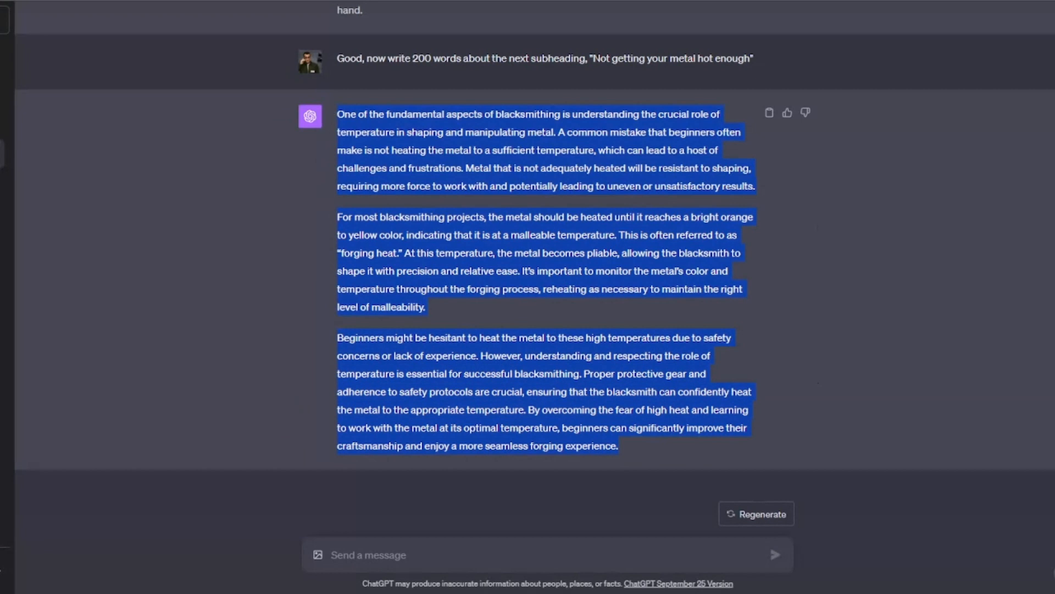
key(alt+Tab)
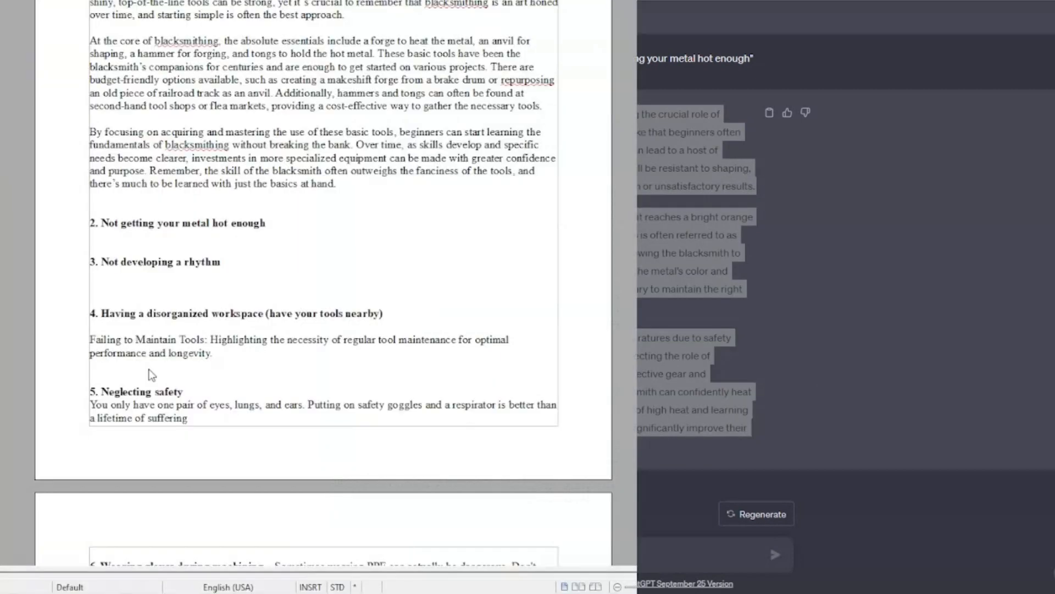
key(Return)
key(Return)
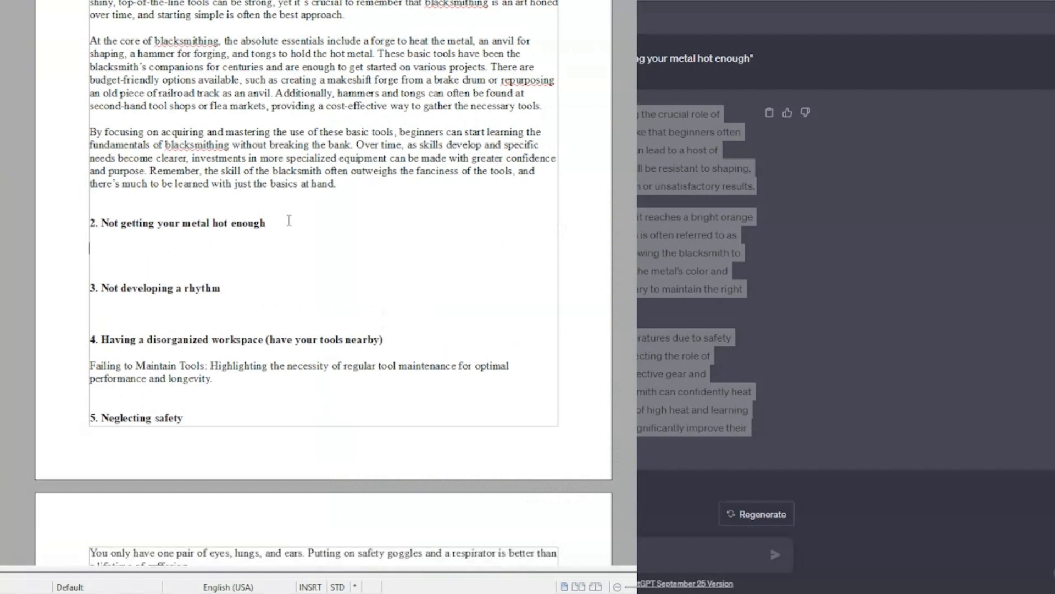
key(ctrl+v)
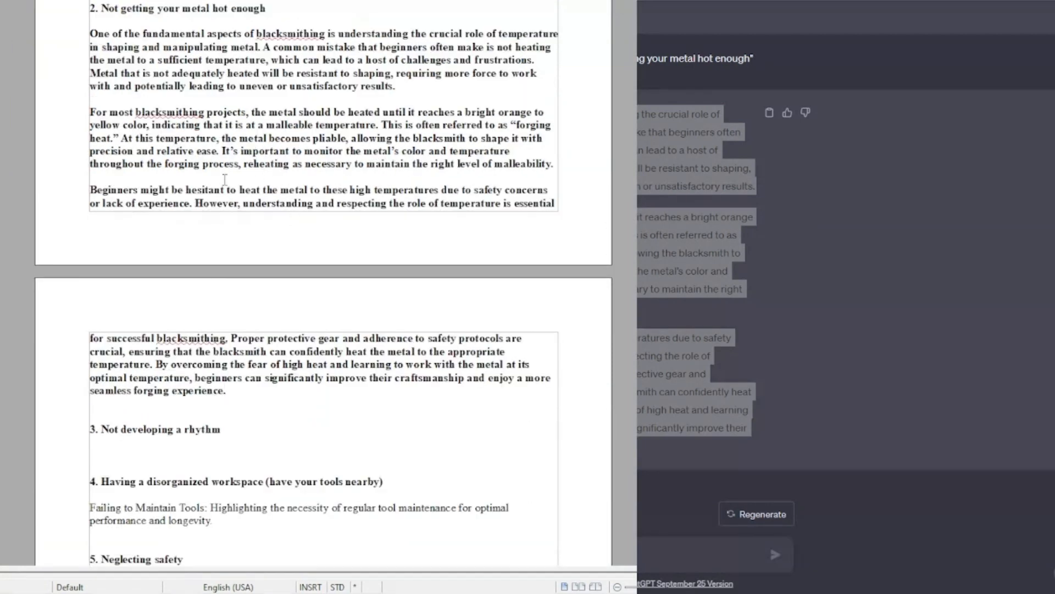
drag(233, 390, 74, 33)
key(ctrl+m)
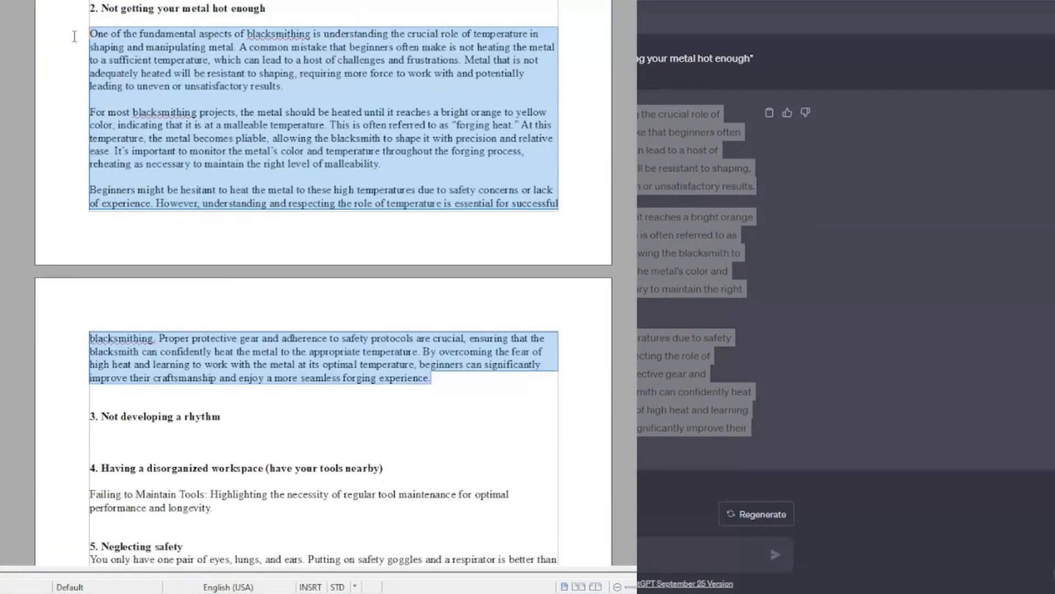
Step: Request 200 words on "Not developing a rhythm" and paste the answer under the third heading
click(156, 407)
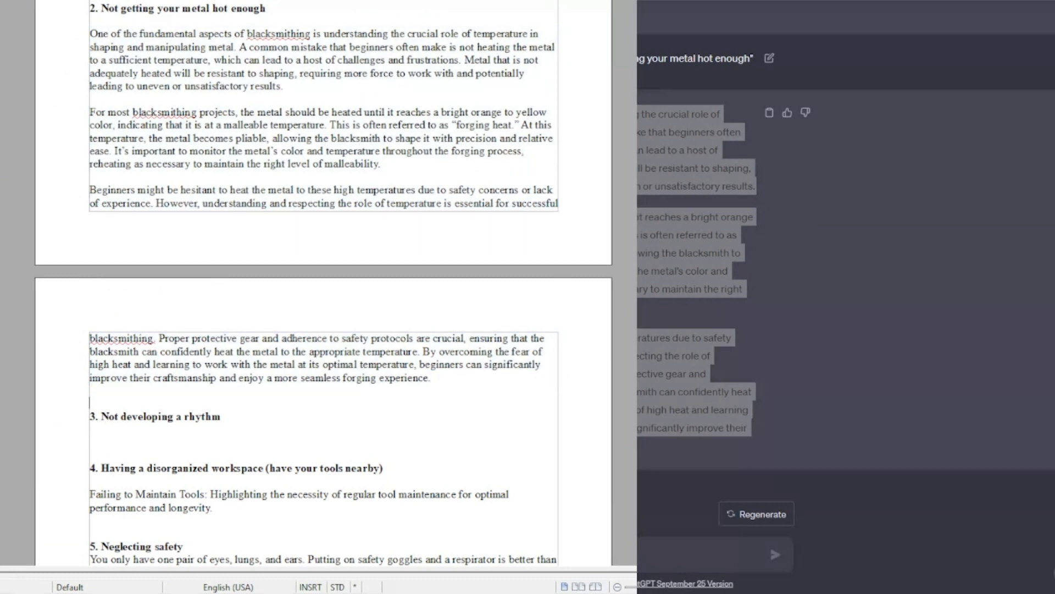
click(913, 62)
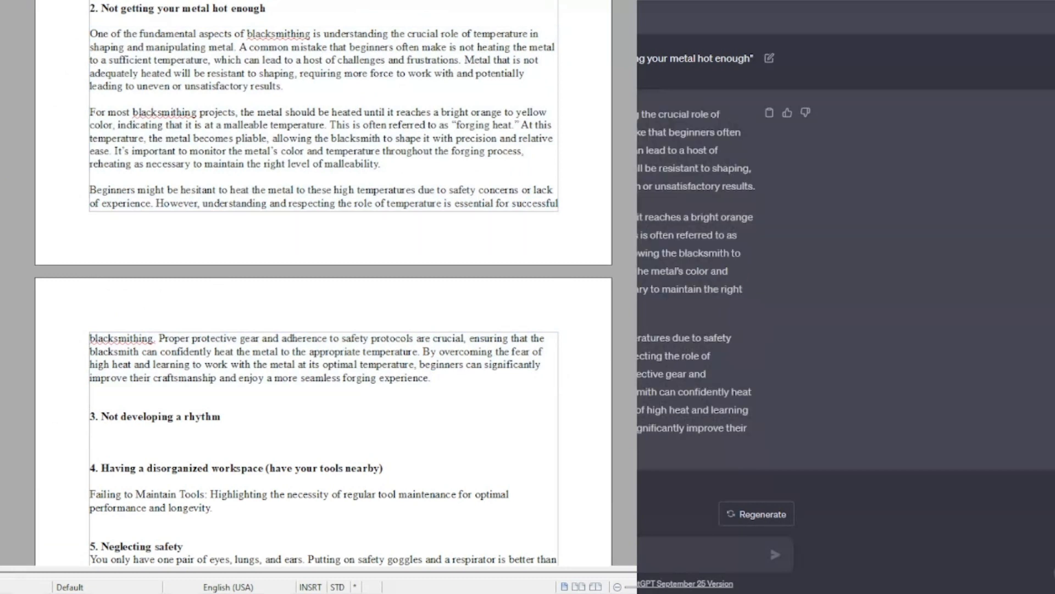
text(w)
click(211, 438)
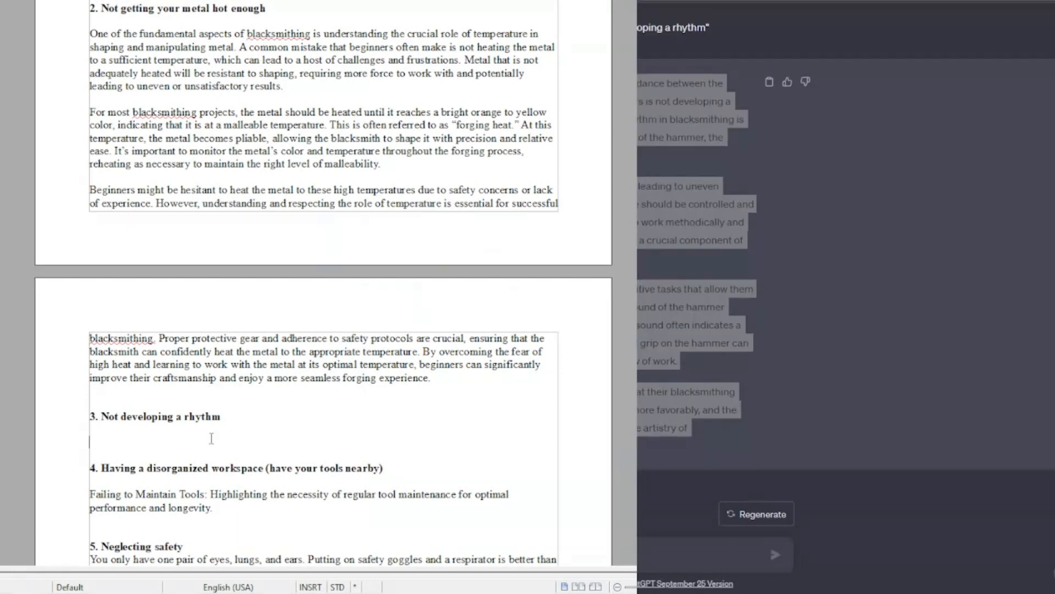
text(Blacksmithing is an art that extends beyond mere technique; it’s a dance between the blacksmith, the tools, and the metal. A common pitfall for beginners is not developing a rhythm in their work, leading to inconsistency and inefficiency. Rhythm in blacksmithing is about finding a steady, consistent pace that harmonizes the swing of the hammer, the positioning of the metal, and the heat of the forge.  When a blacksmith lacks rhythm, their strikes can become erratic, leading to uneven shaping and potential damage to the material. Each hammer strike should be controlled and purposeful, following a regular tempo that allows the blacksmith to work methodically and effectively. Developing this rhythm takes time and practice, but it’s a crucial component of mastering the craft.  Beginners can cultivate their rhythm by starting with simple, repetitive tasks that allow them to focus on their movements and timing. Paying attention to the sound of the hammer striking the anvil can also serve as a helpful guide, as a consistent sound often indicates a steady rhythm. Additionally, maintaining a comfortable stance and grip on the hammer can facilitate smoother movements, contributing to a more natural flow of work.  By investing time in developing their rhythm, beginners will find that their blacksmithing becomes more fluid, precise, and enjoyable. The metal responds more favorably, and the overall process becomes a harmonious dance, showcasing the true artistry of blacksmithing.)
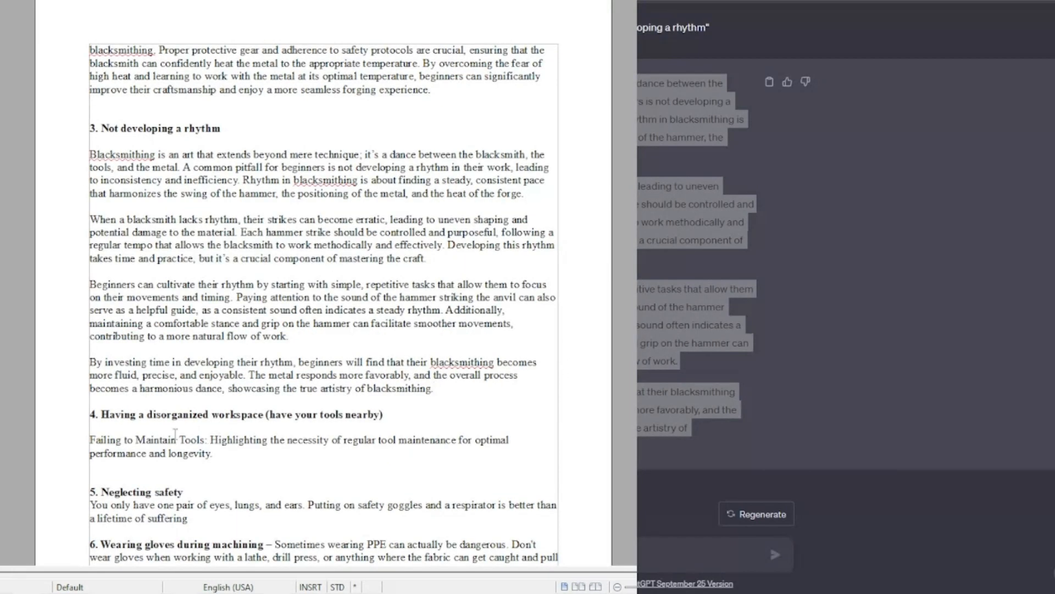
Step: Ask ChatGPT for 200 words on "Having a disorganized workspace", explaining the importance of having your tools nearby and how clutter can lead to accidents
scroll(188, 430, down, 2)
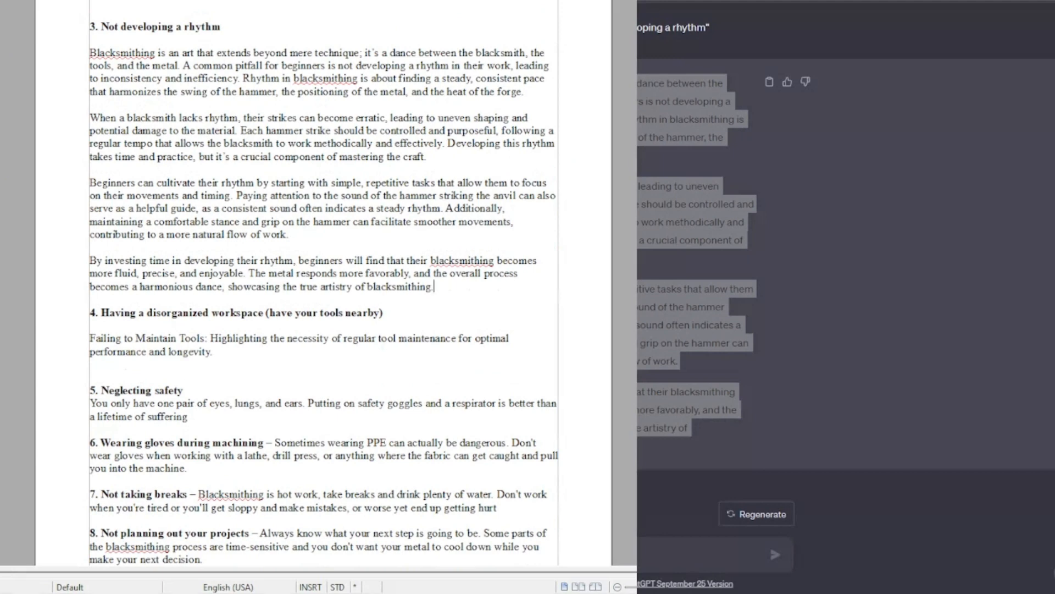
text(rtan)
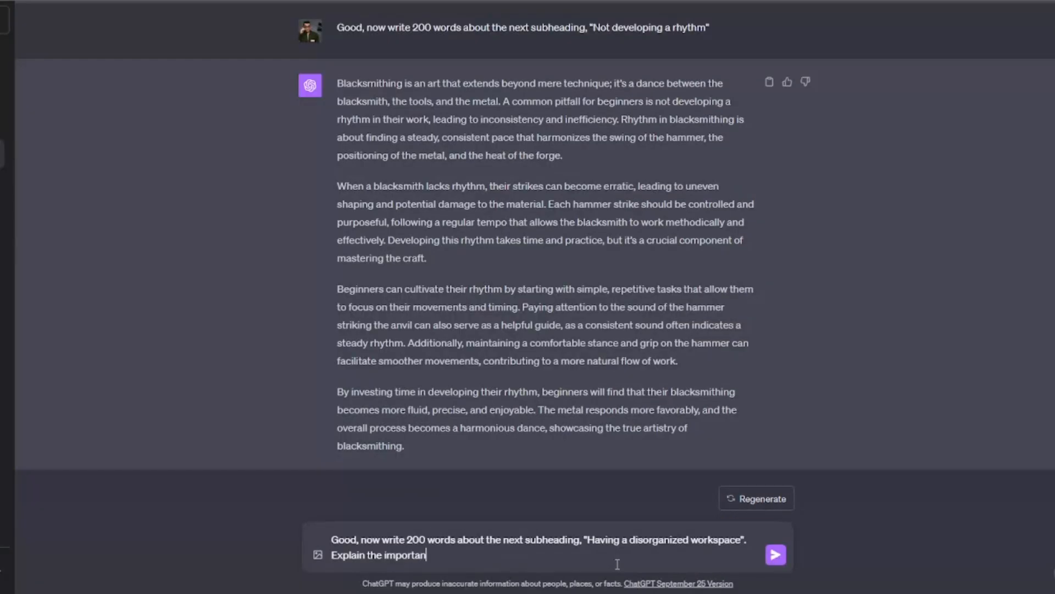
text(ce of having your tools)
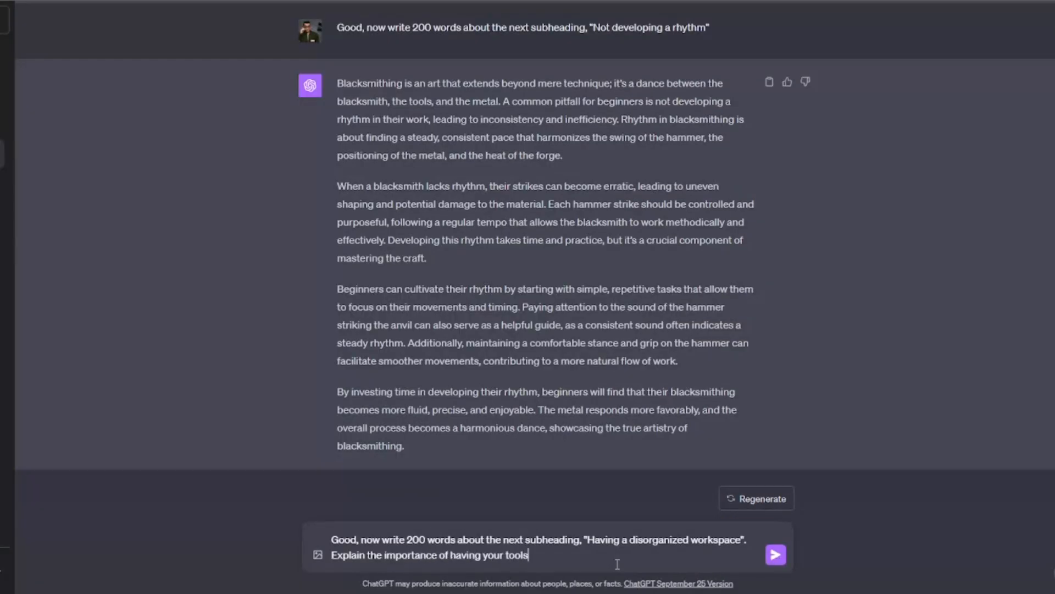
text( nearby, and how clutter can lead to)
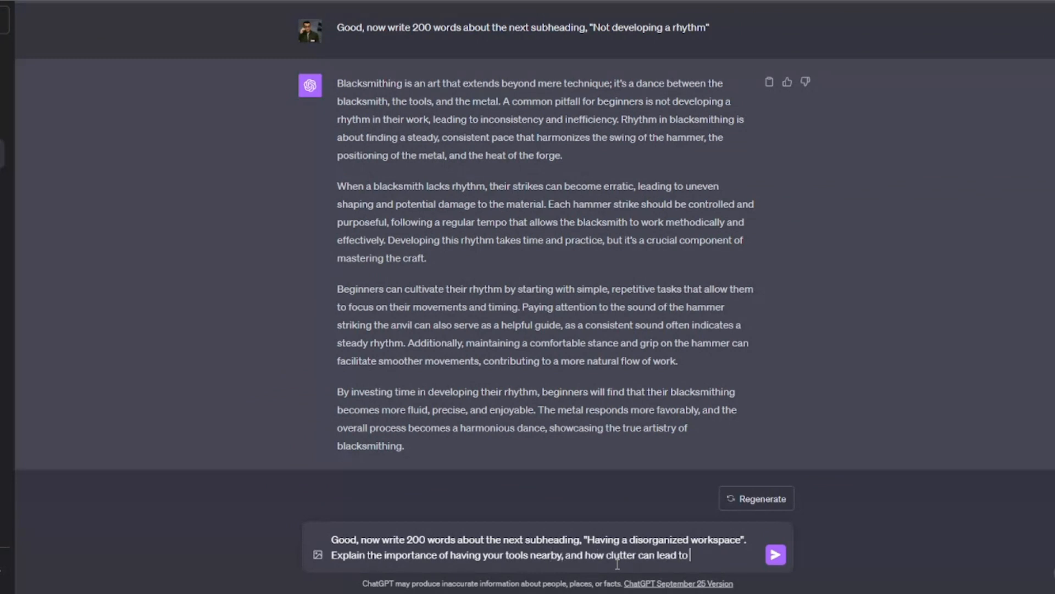
text( accidents. Also)
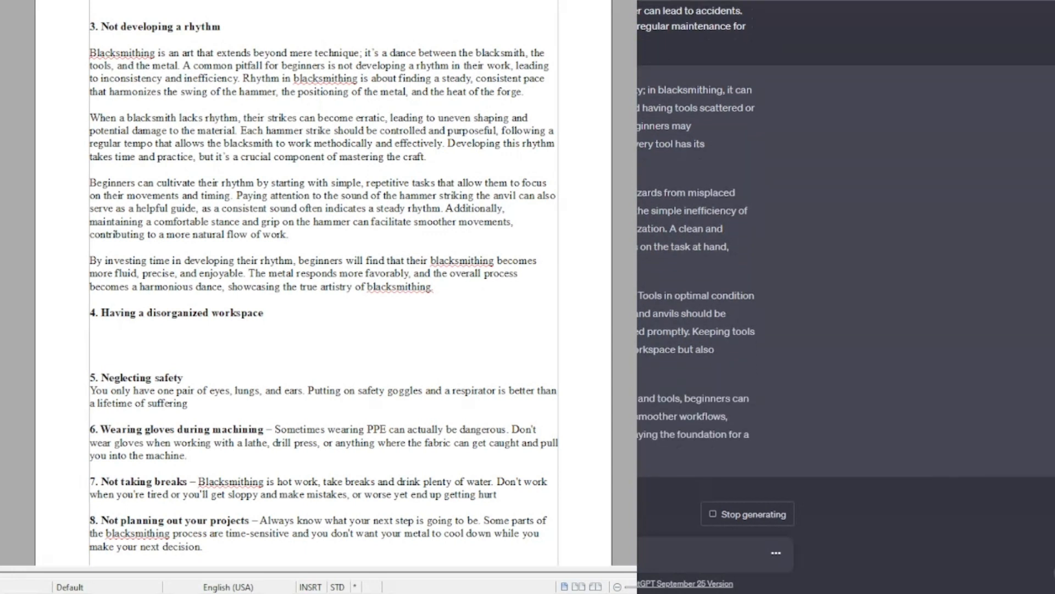
Step: Copy the answer, paste it under the fourth heading, and clear its direct formatting
drag(648, 75, 753, 437)
click(217, 338)
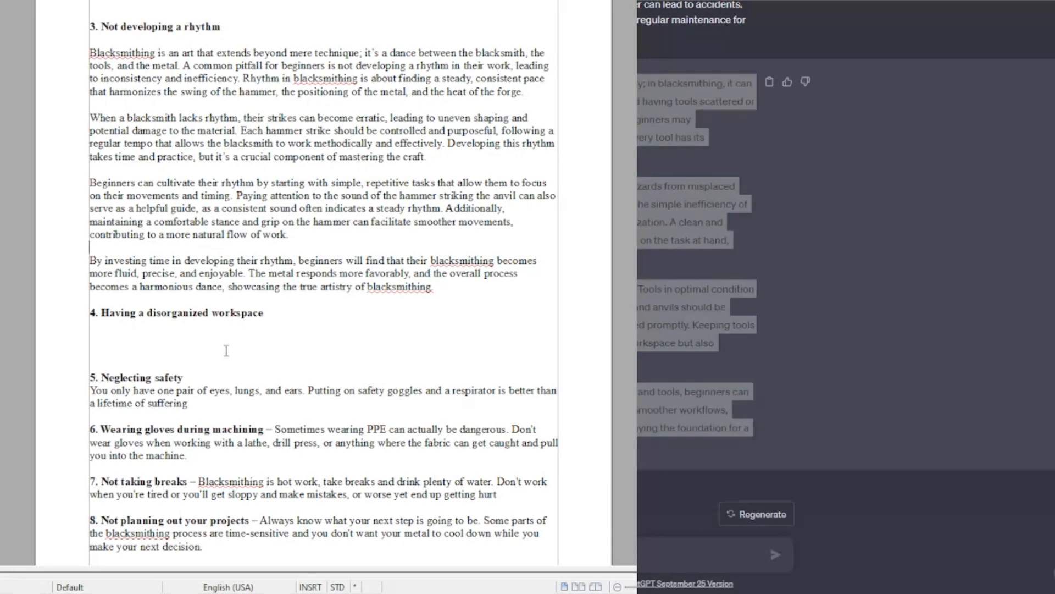
key(ctrl+v)
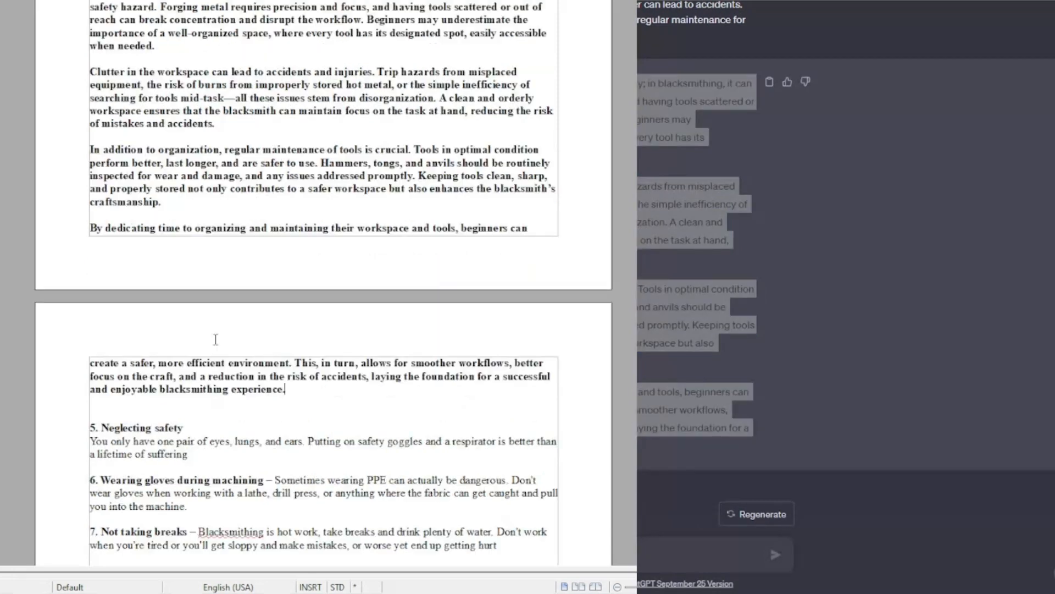
drag(297, 391, 84, 198)
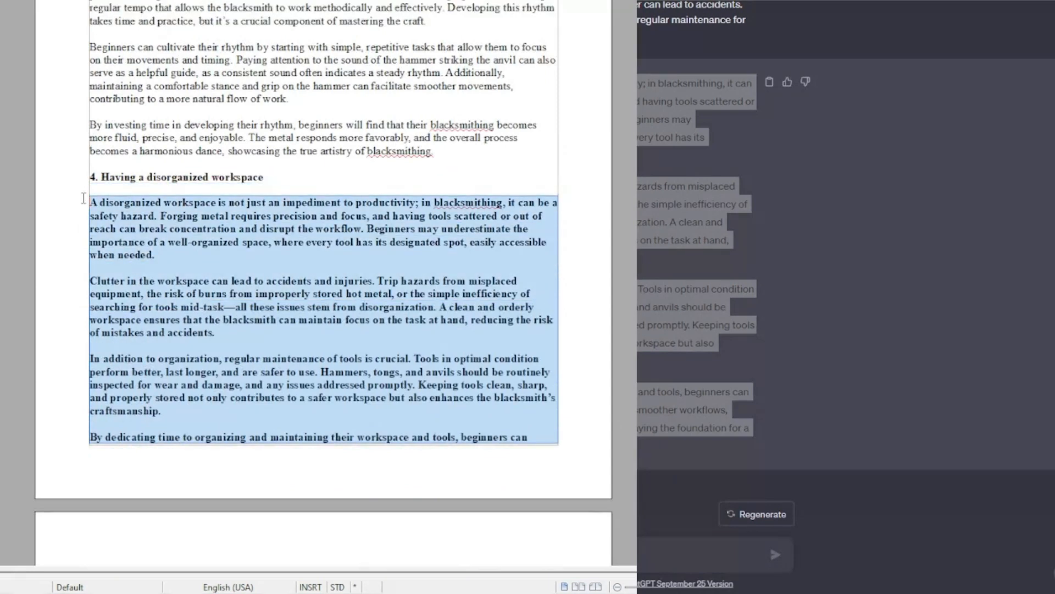
key(ctrl+m)
click(143, 245)
scroll(170, 318, down, 7)
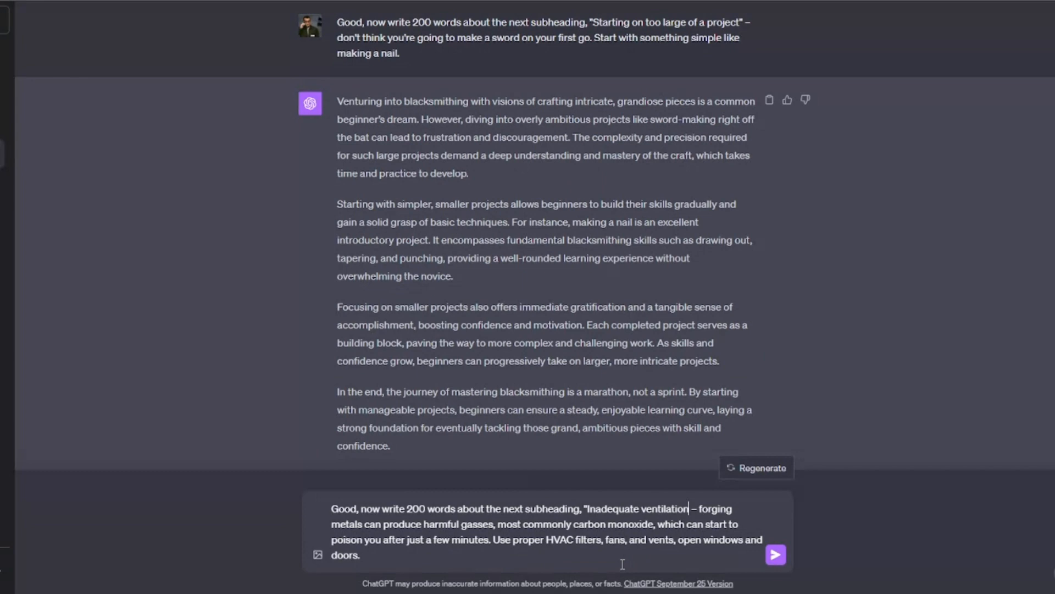
Step: Request 200 words on "Inadequate ventilation" covering harmful gasses, carbon monoxide and HVAC filters, fans and vents, and paste the answer under heading 12
text(")
key(Return)
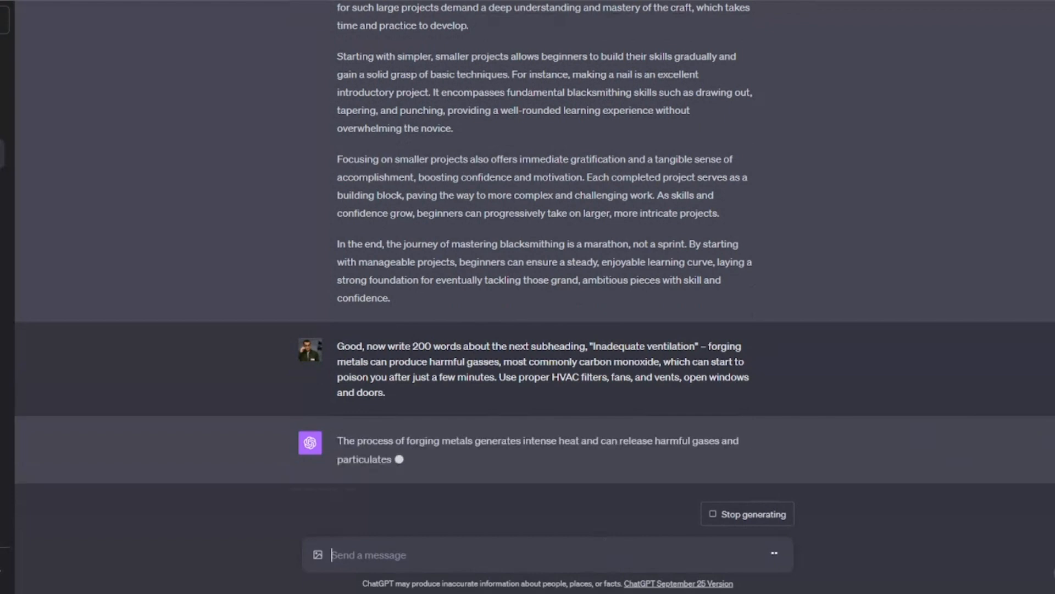
key(alt+Tab)
click(222, 378)
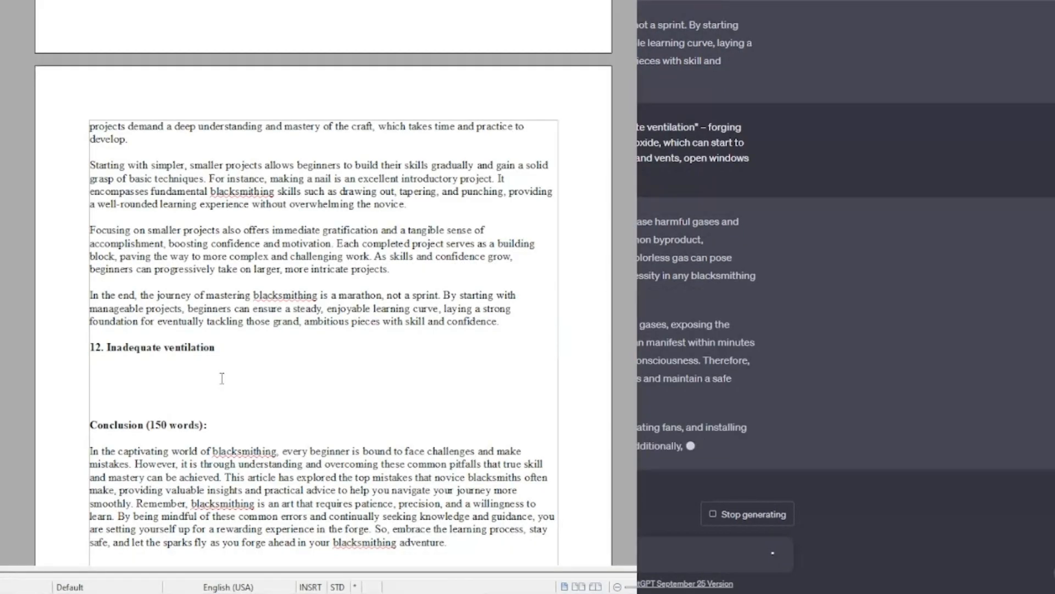
scroll(181, 374, down, 3)
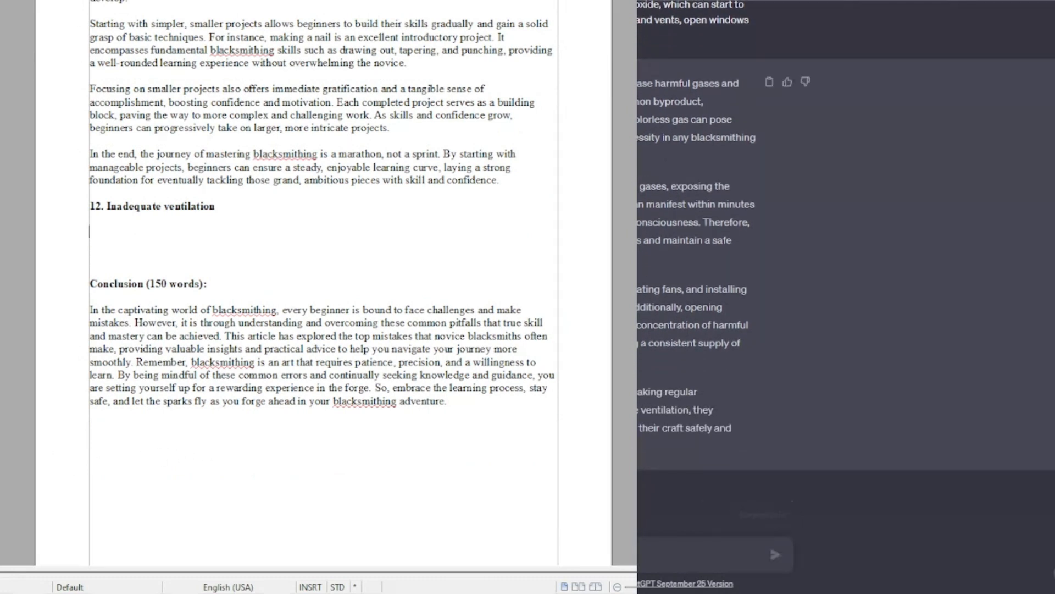
drag(385, 83, 473, 446)
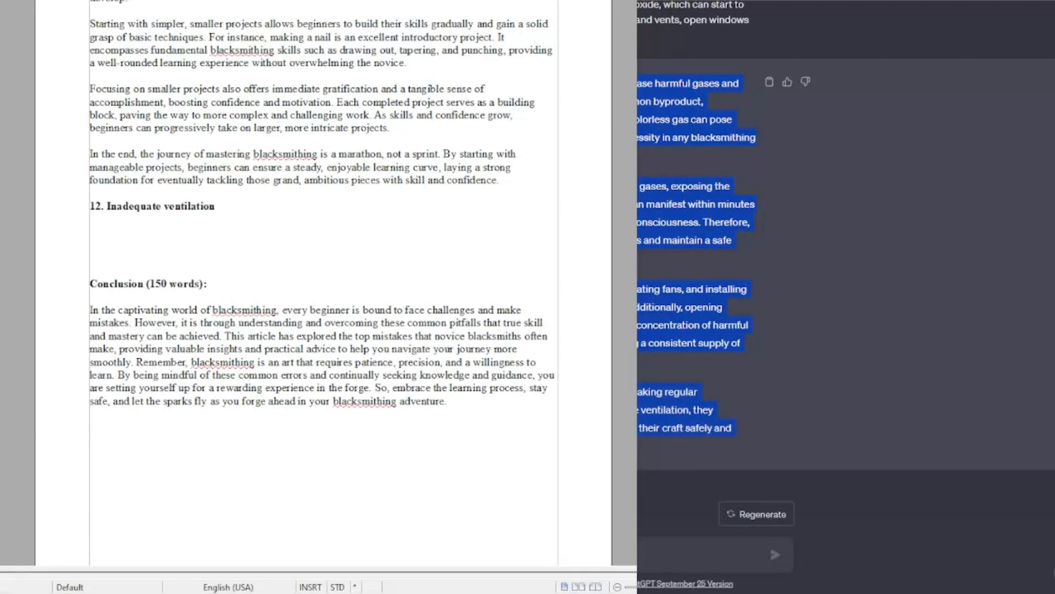
click(97, 229)
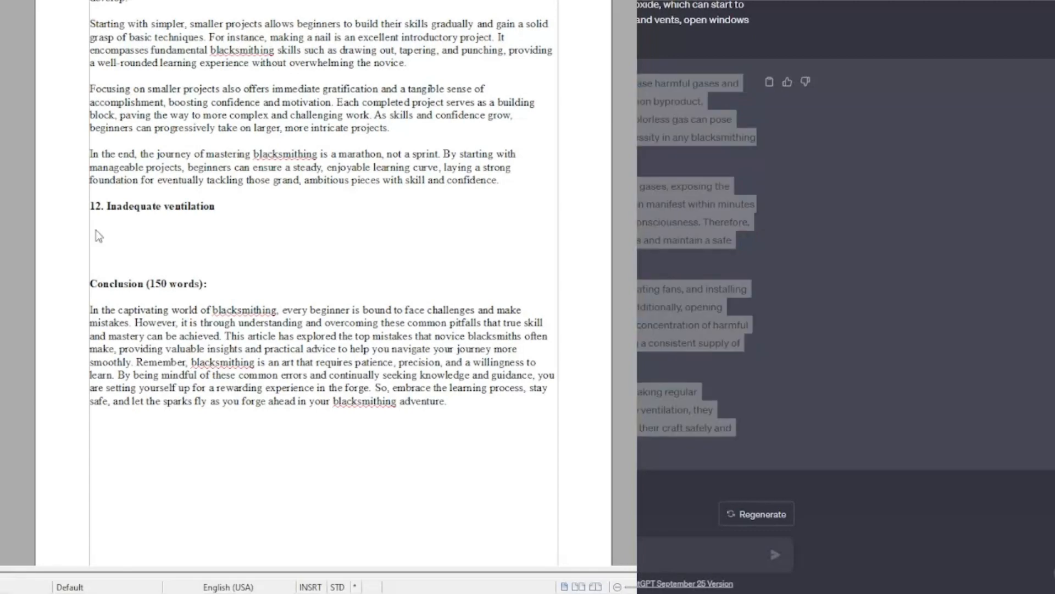
text(The process of forging metals generates intense heat and can release harmful gases and particulates into the air. Among these, carbon monoxide is a common byproduct, particularly when working with coal or gas forges. This odorless, colorless gas can pose serious health risks, making adequate ventilation an absolute necessity in any blacksmithing workspace.  Inadequate ventilation can lead to a rapid accumulation of harmful gases, exposing the blacksmith to potential carbon monoxide poisoning. Symptoms can manifest within minutes and include dizziness, headache, nausea, and in severe cases, unconsciousness. Therefore, ensuring a steady flow of fresh air is crucial to disperse these gases and maintain a safe working environment.  Employing proper HVAC systems with appropriate filters, incorporating fans, and installing vents are effective measures to enhance airflow and ventilation. Additionally, opening windows and doors further aids in circulating air and reducing the concentration of harmful gases. It's not just about displacing bad air; it's also about ensuring a consistent supply of fresh, clean air.  Blacksmiths must be vigilant about their workspace's air quality, making regular assessments and adjustments as needed. By prioritizing adequate ventilation, they safeguard their health, ensuring that they can continue to practice their craft safely and sustainably.)
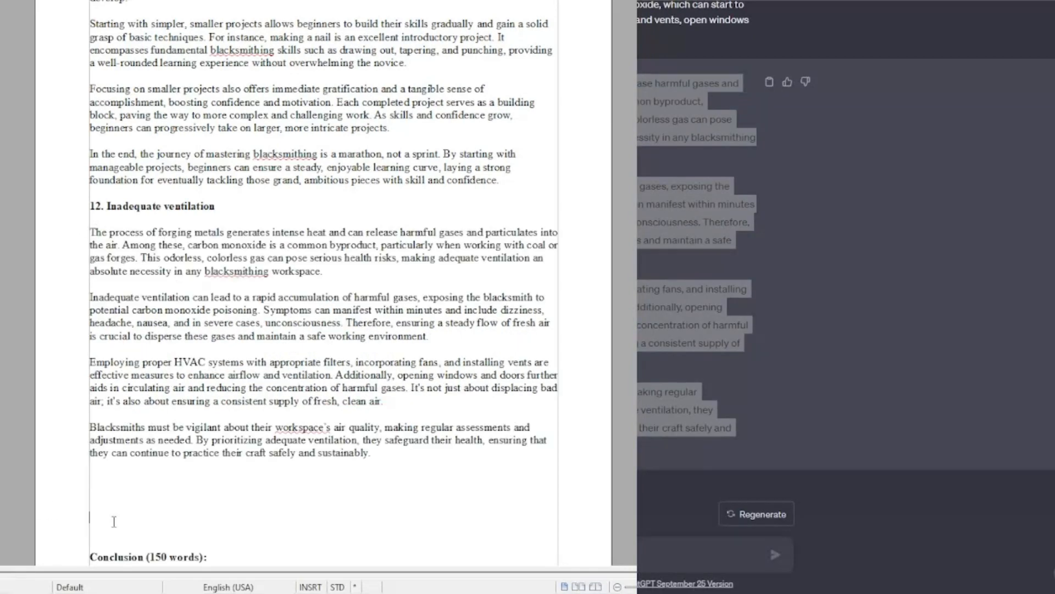
Step: Select and copy the article text from the introduction through the fourth section
key(ctrl+Home)
drag(89, 70, 235, 334)
scroll(239, 216, down, 7)
scroll(252, 209, down, 18)
scroll(248, 220, down, 2)
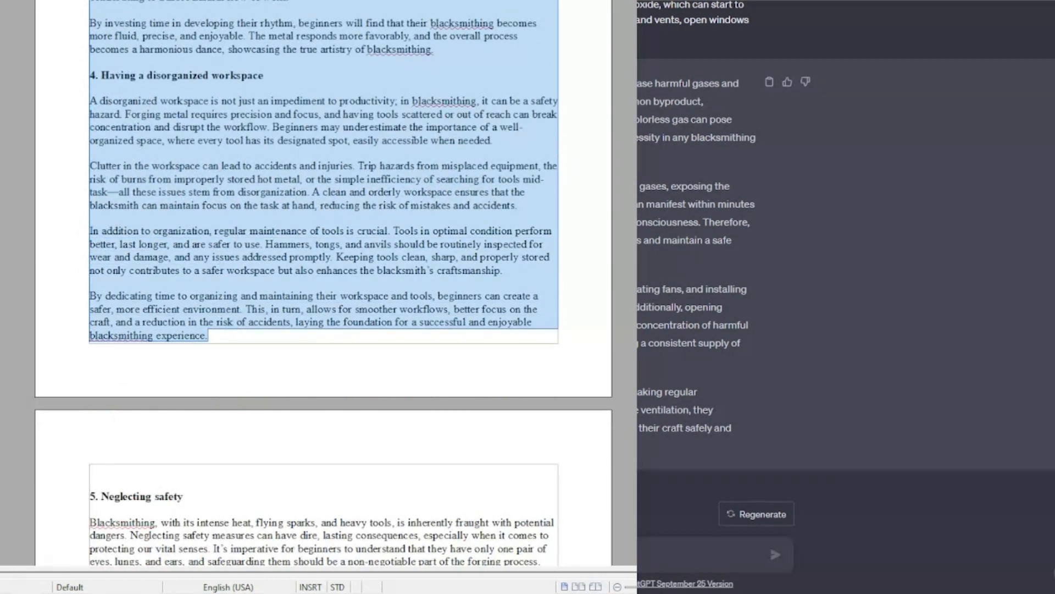
Step: Ask ChatGPT: "Please rewrite the following text in a more friendly and casual tone…rather than a formal speech or essay:" followed by the copied text
text(W)
text(lease rewri)
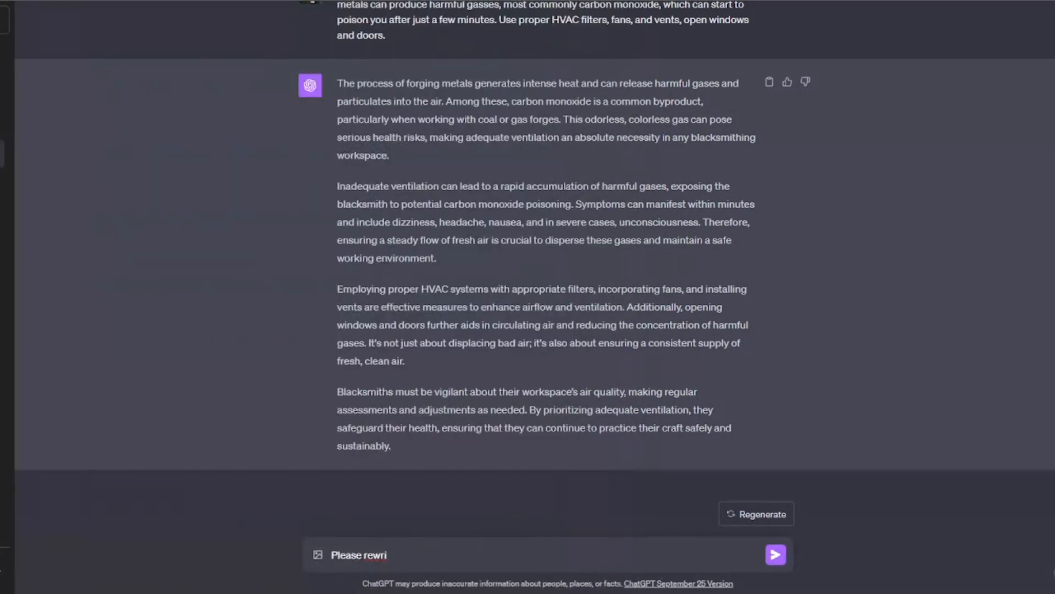
text(te the following text in a more friendly and ca)
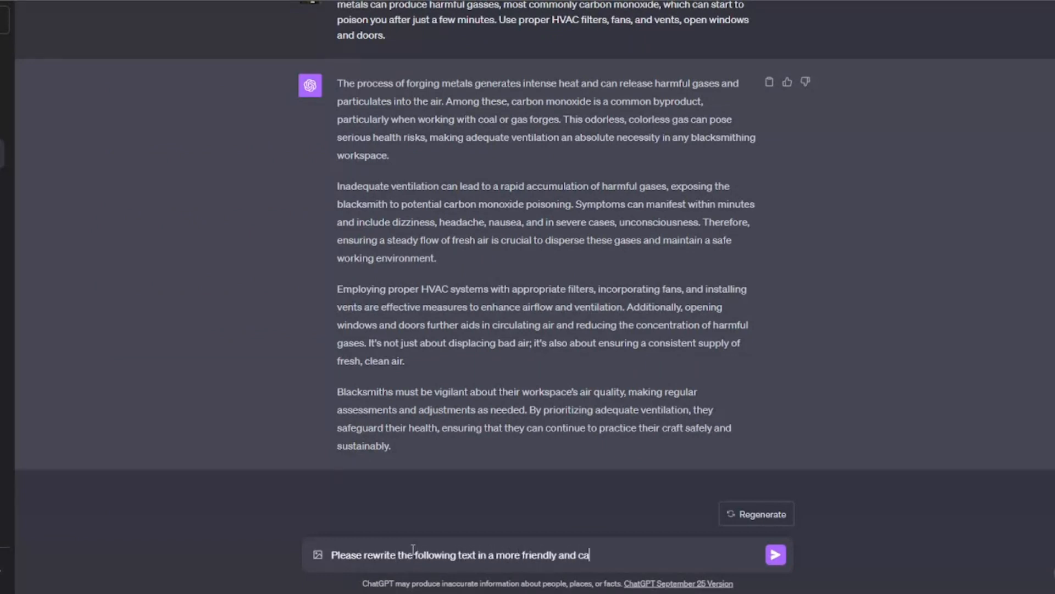
text(sual tone. It should s)
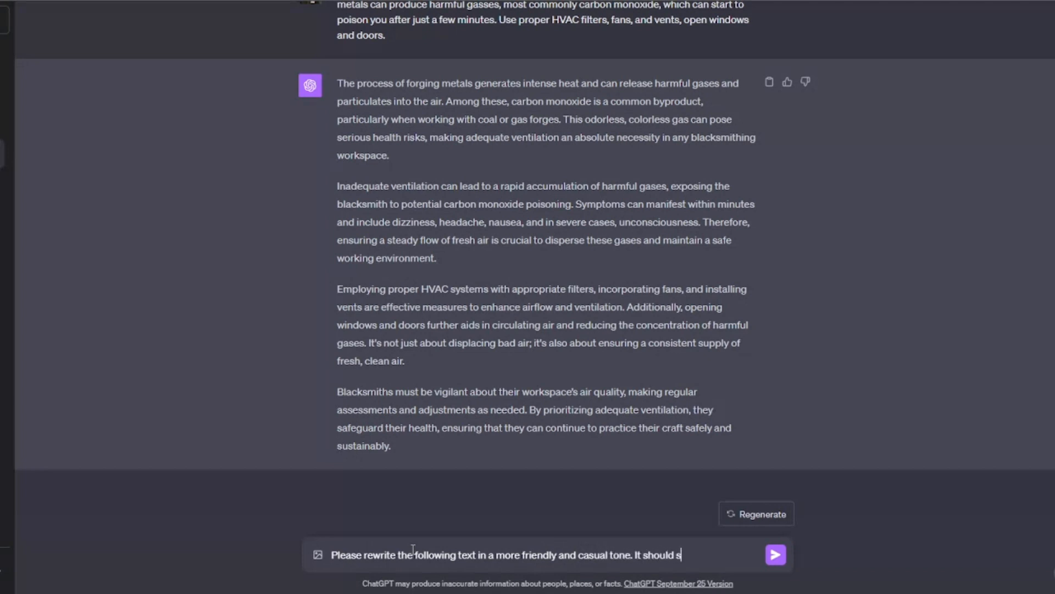
text(ound more like you're e)
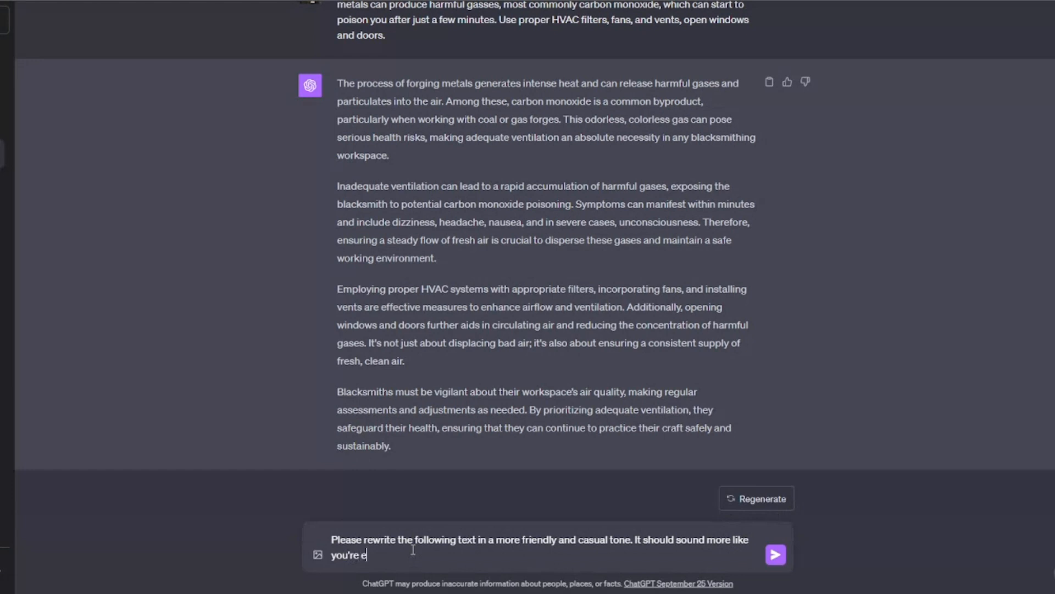
text(xplaining the topic to a friend or family memb)
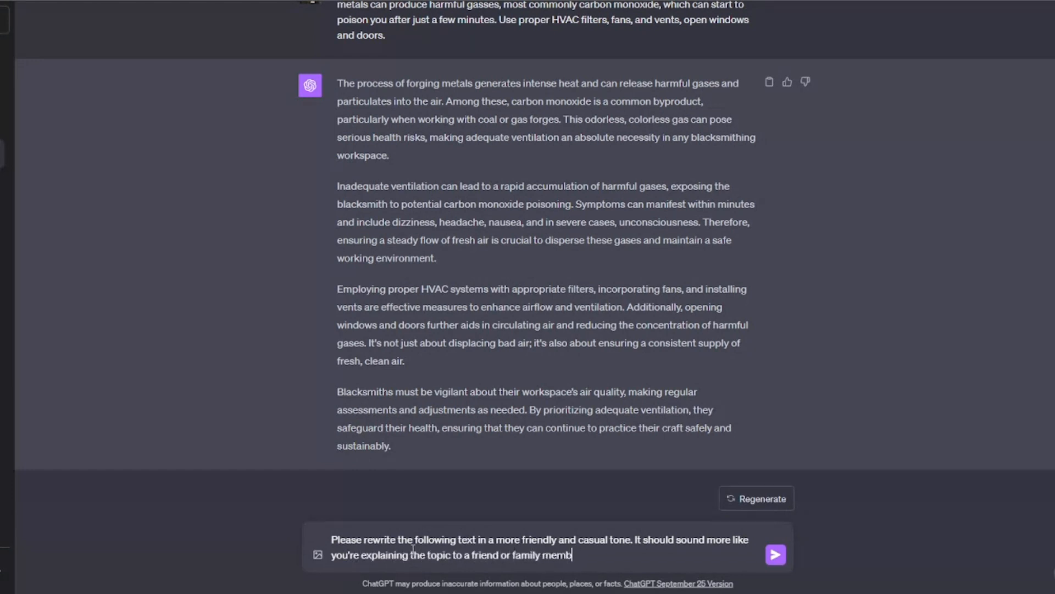
text(er, rather than a formal speech)
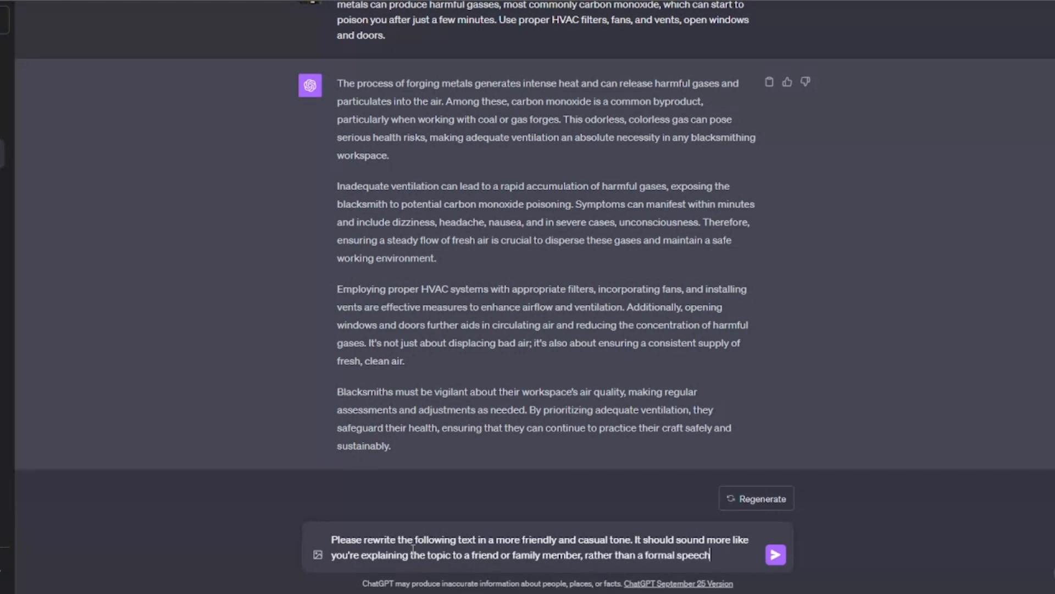
text( or essay:)
key(shift+Return)
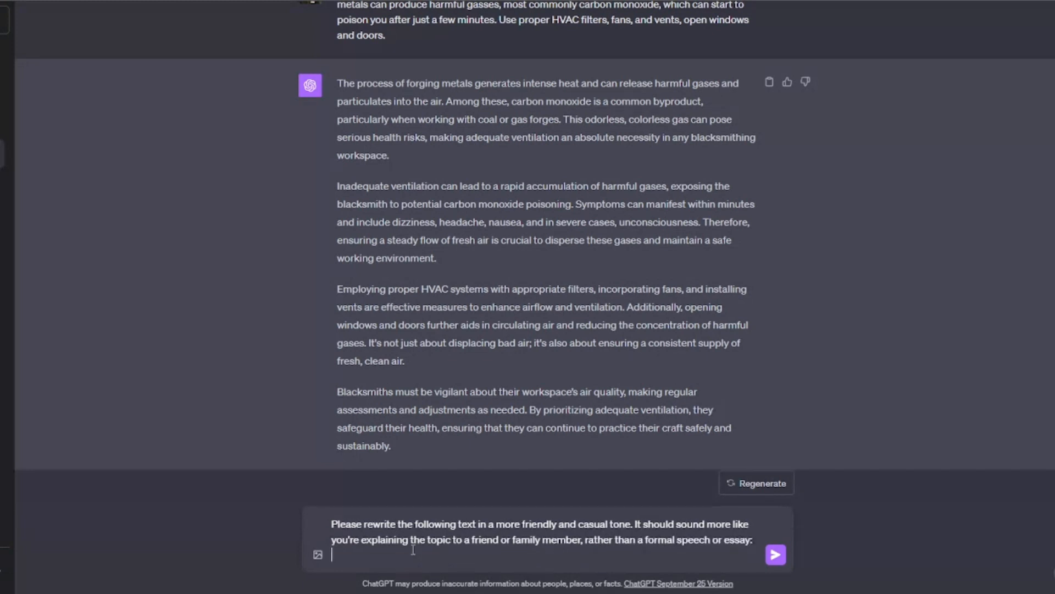
key(shift+Return)
key(ctrl+v)
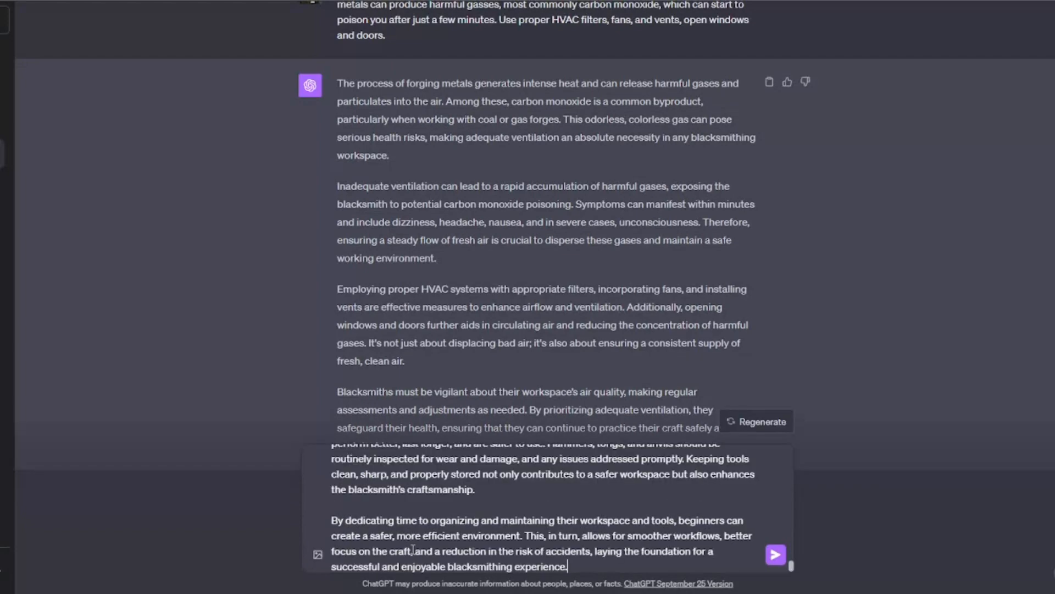
scroll(428, 510, up, 15)
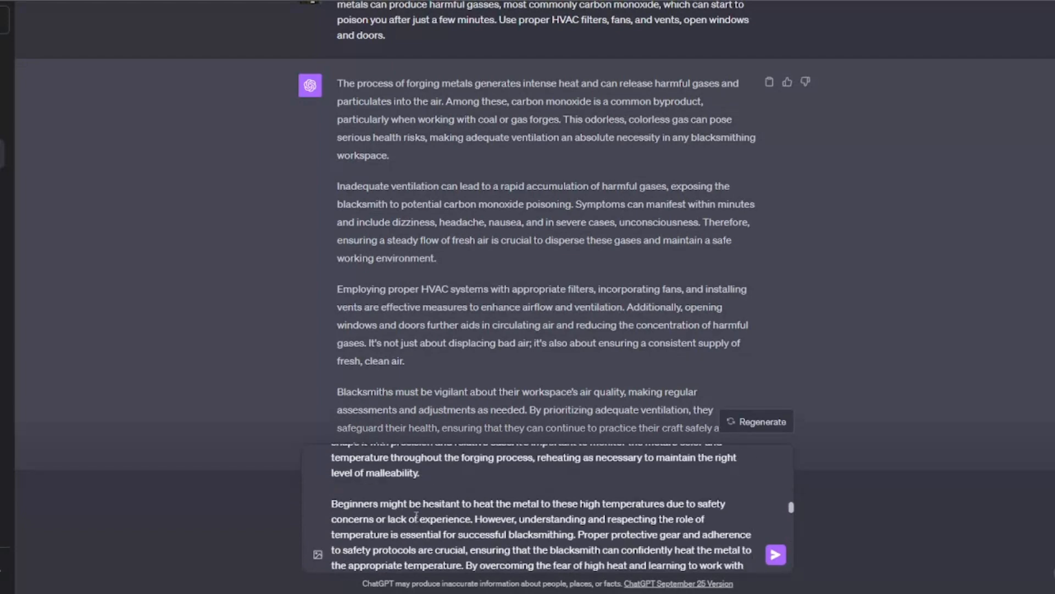
scroll(419, 516, up, 10)
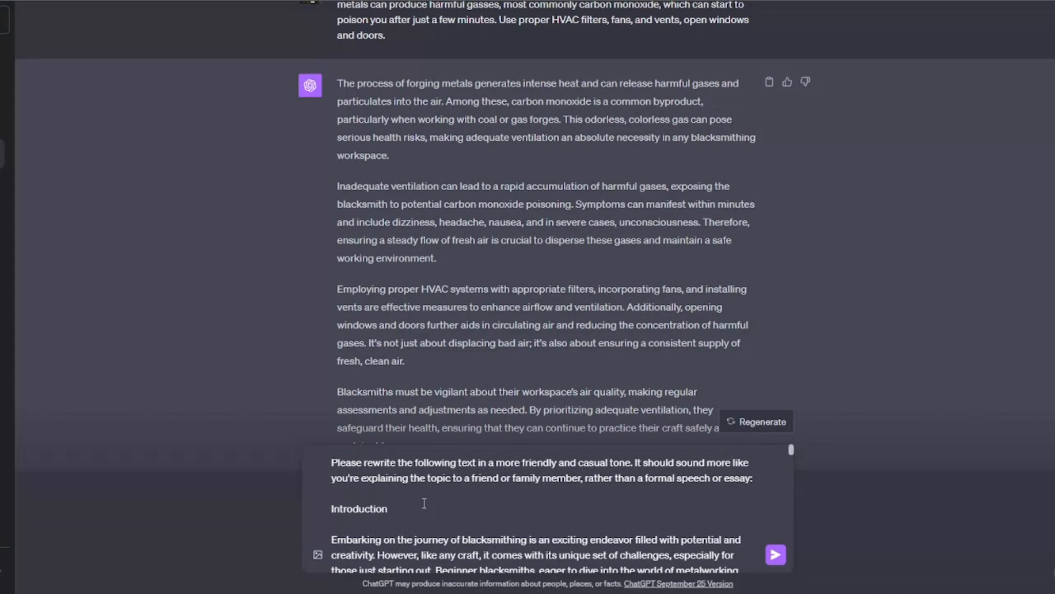
key(Return)
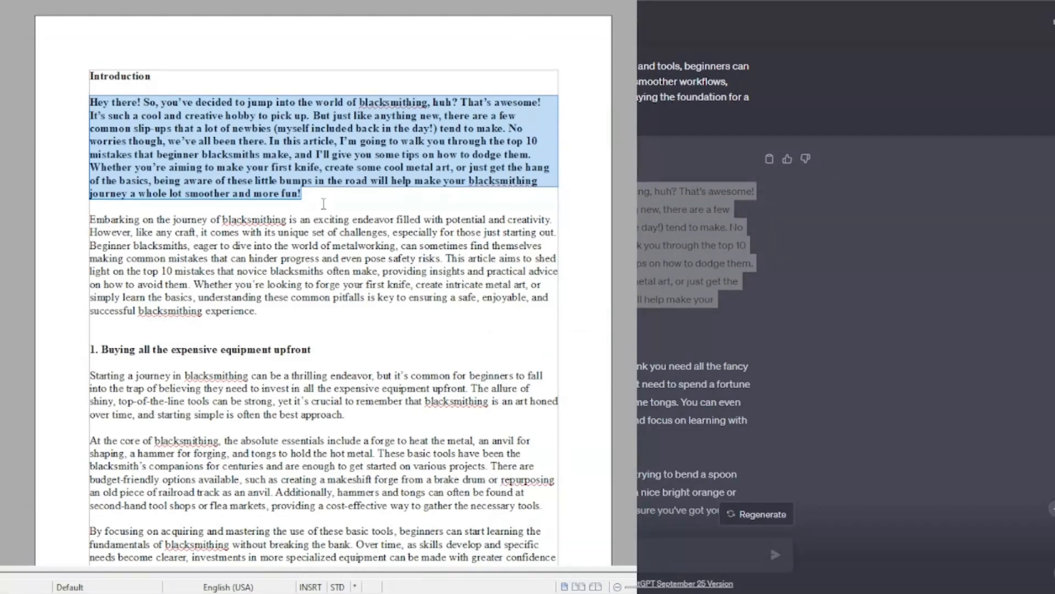
Step: Remove bold from the pasted casual introduction paragraph and start a new line after it
click(330, 204)
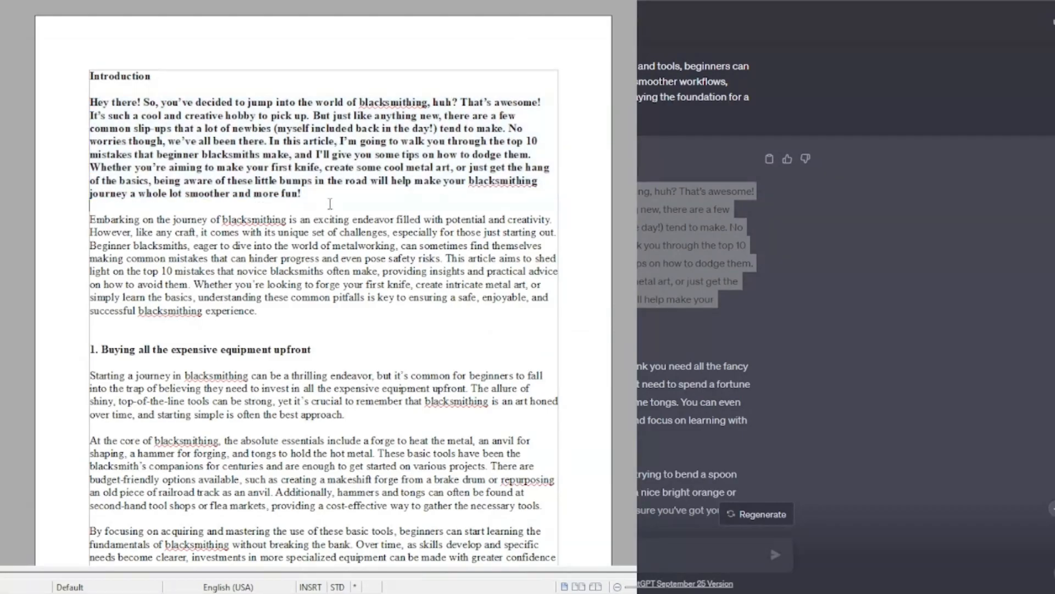
drag(326, 200, 83, 105)
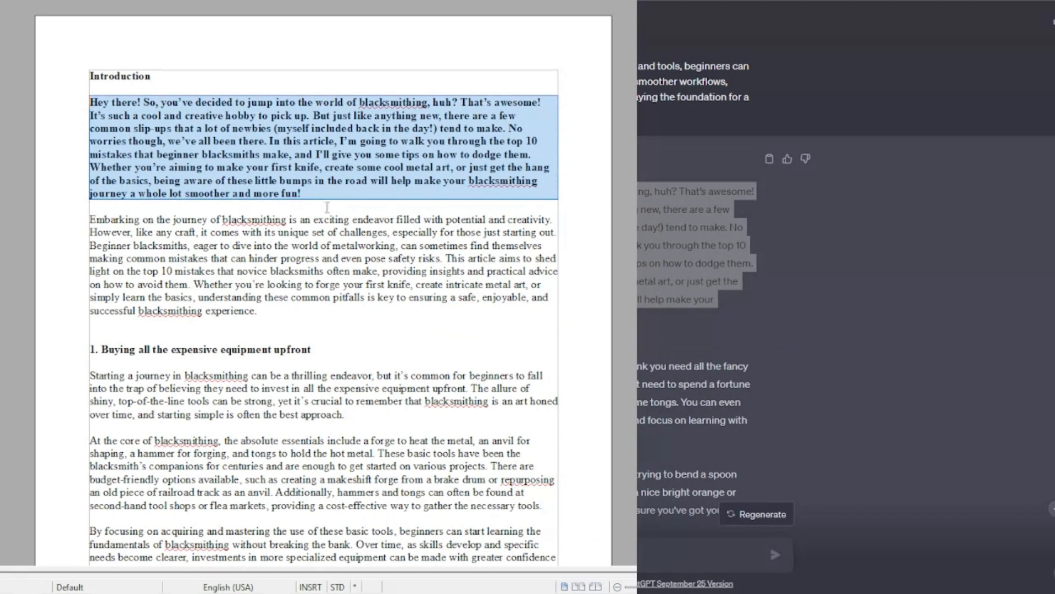
key(ctrl+b)
click(501, 184)
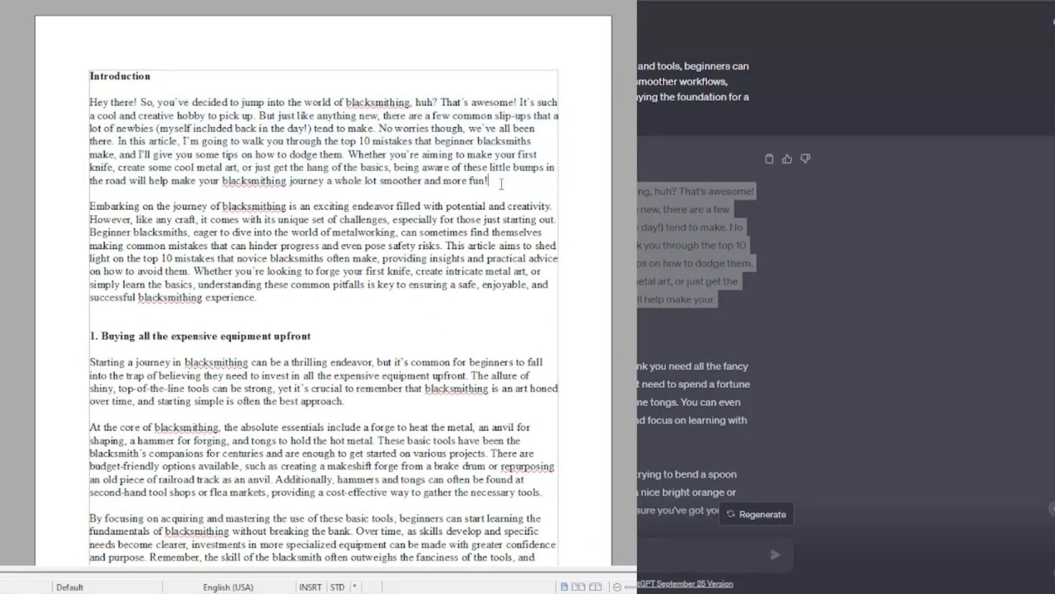
key(Return)
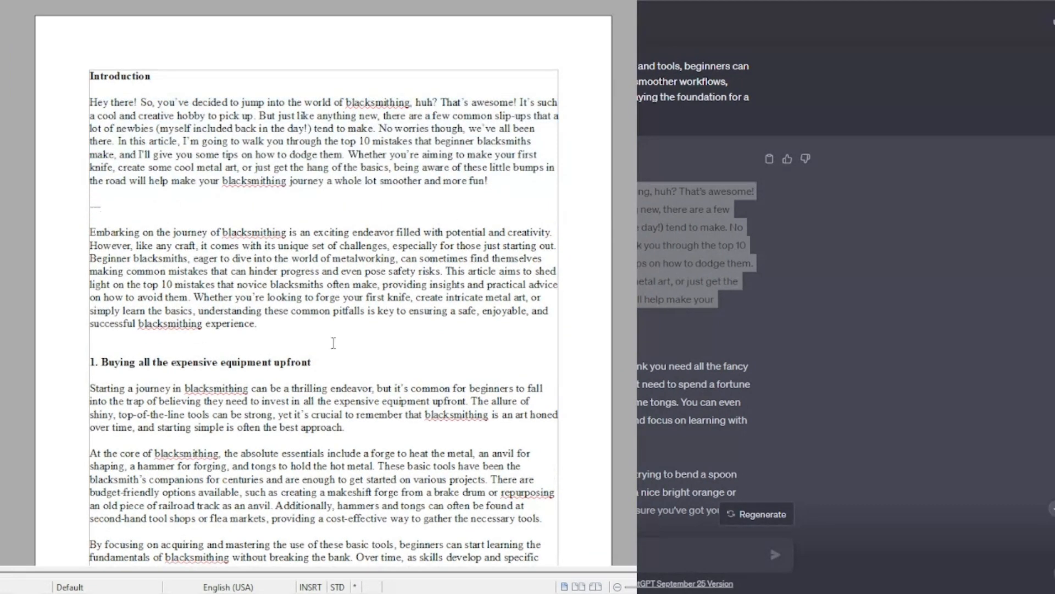
Step: Copy ChatGPT's casual paragraph for section 1 and paste it on new lines under heading 1
scroll(110, 378, down, 1)
scroll(824, 275, down, 3)
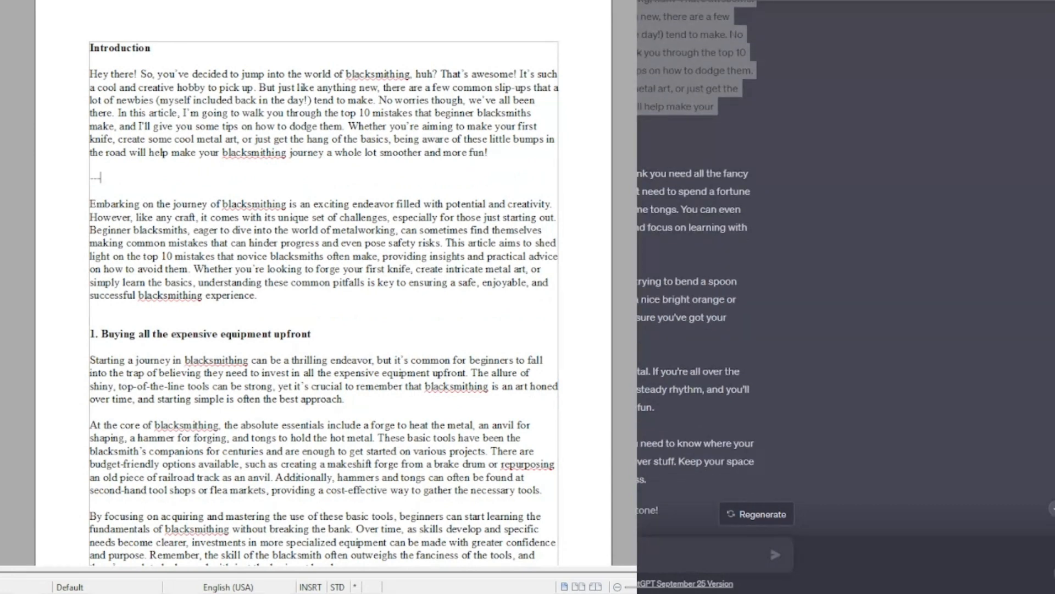
drag(751, 230, 638, 172)
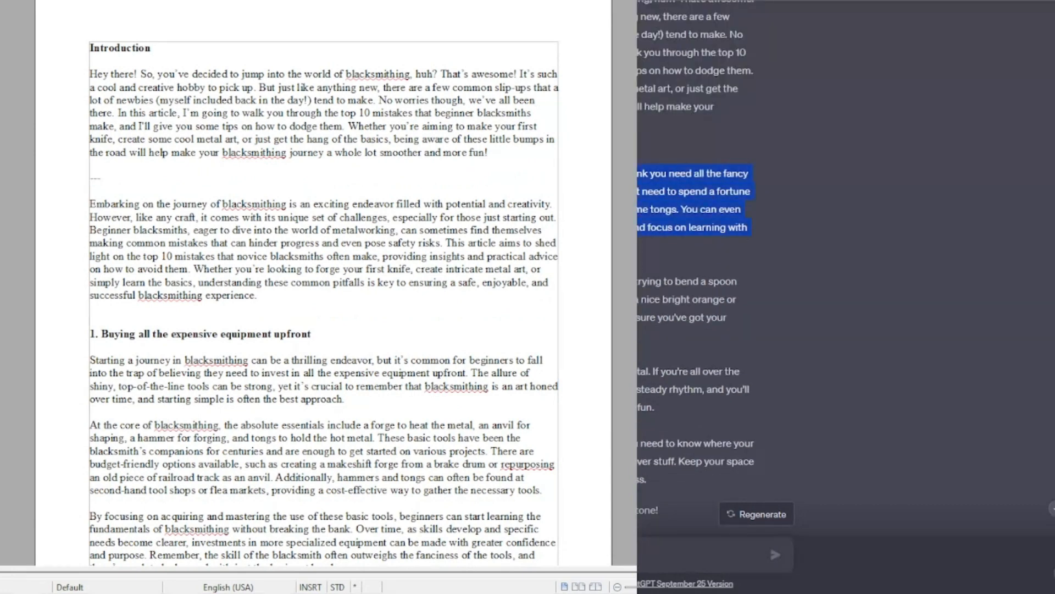
click(316, 337)
key(Return)
key(Return)
key(Return)
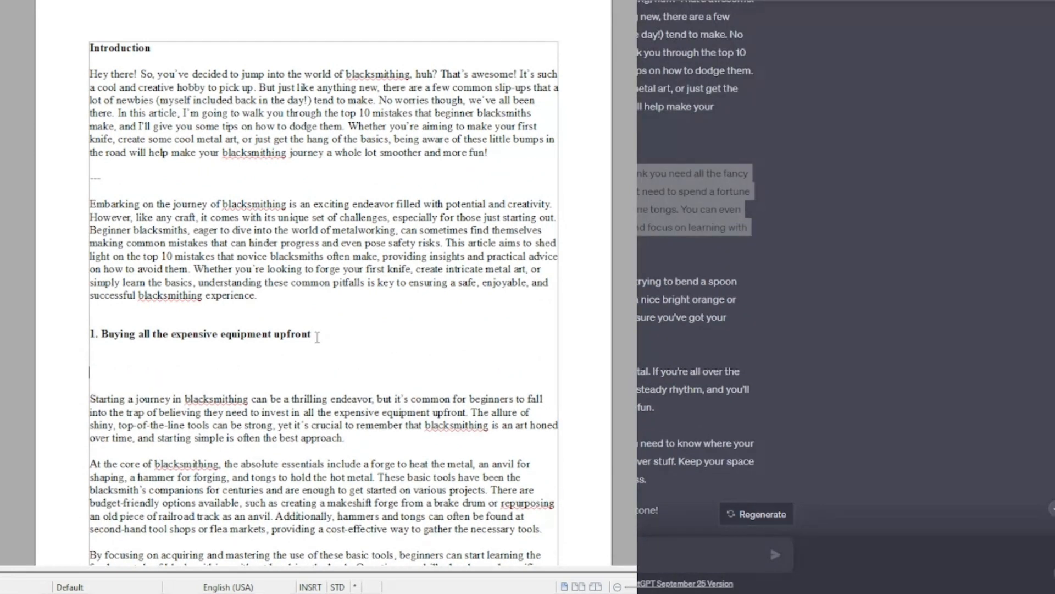
text(So, you're super pumped to start blacksmithing and you might think you need all the fancy equipment right away. I get it, it's tempting! But trust me, you don't need to spend a fortune to start. All you really need is a basic forge, anvil, hammer, and some tongs. You can even DIY some of these or find them second-hand. Save your money and focus on learning with the basics first; there's plenty of time for those fancy tools later!)
key(ctrl+z)
key(ctrl+alt+shift+v)
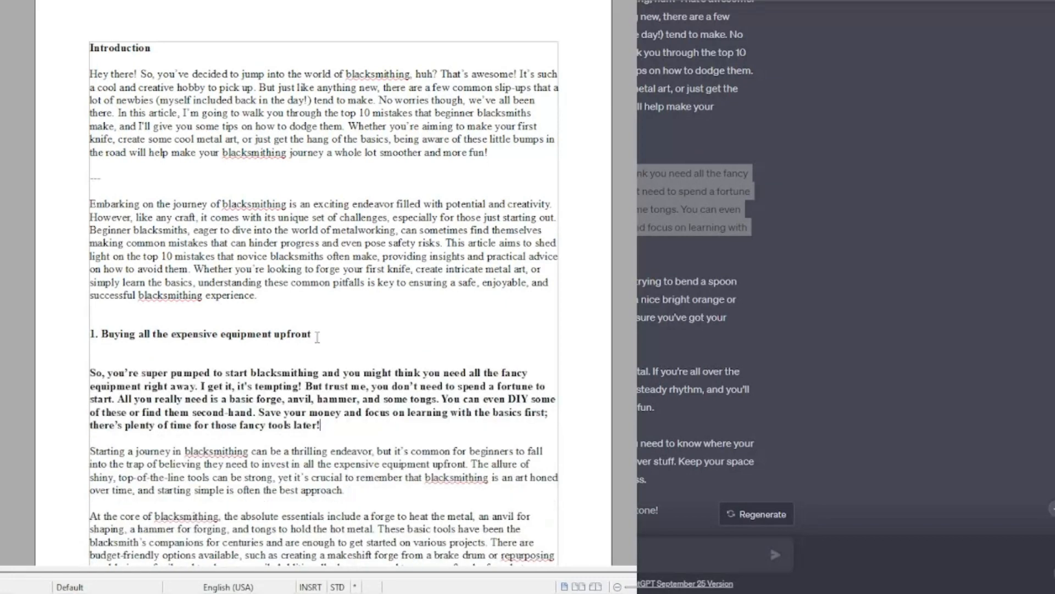
Step: Copy ChatGPT's casual paragraph for section 2 and paste it on a new line under heading 2
drag(632, 271, 605, 217)
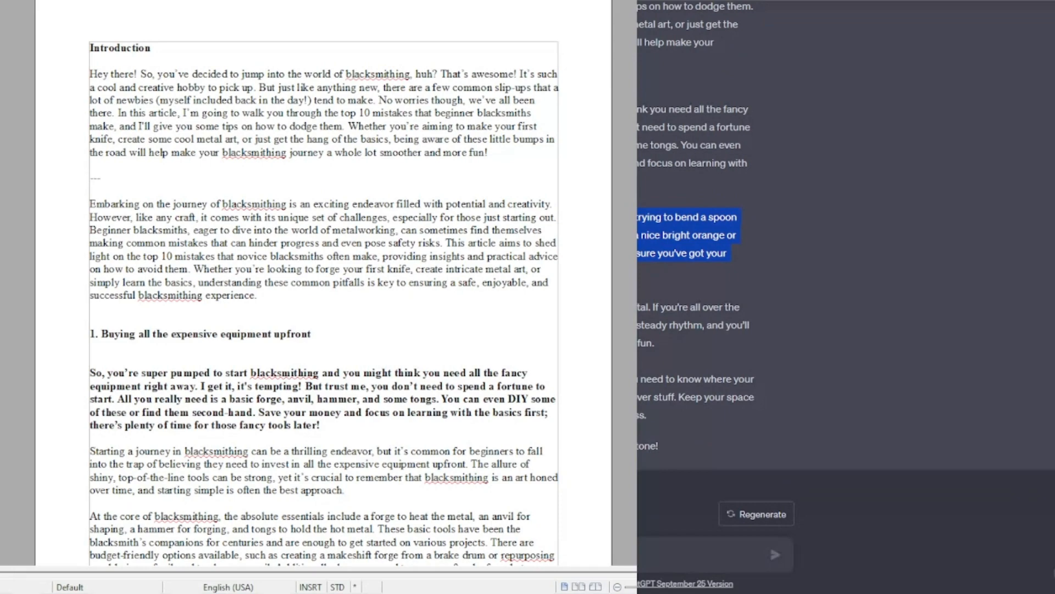
scroll(83, 236, down, 10)
click(82, 236)
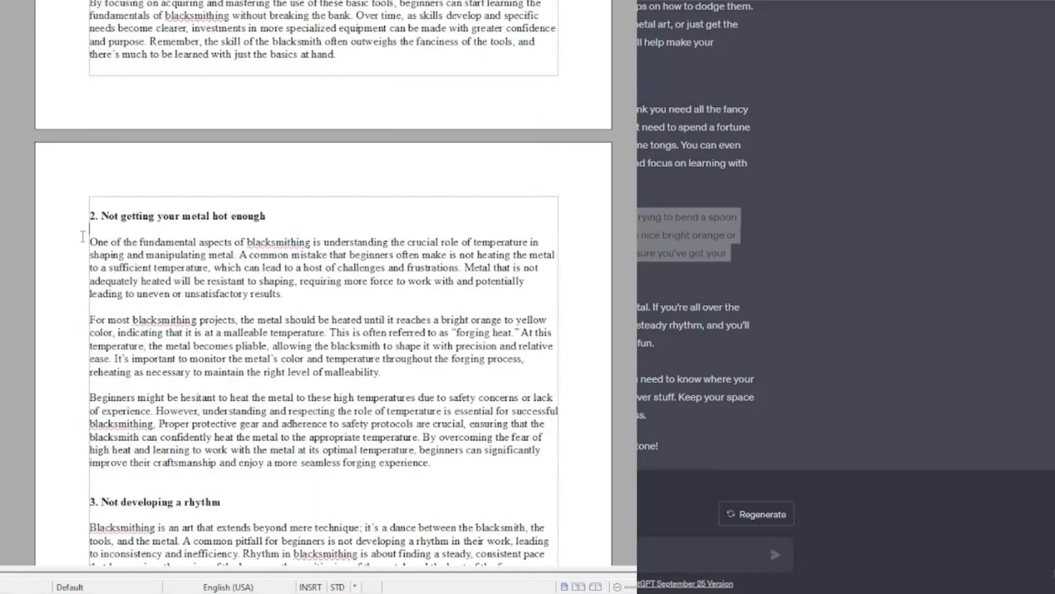
key(Return)
key(Return)
key(Return)
key(ctrl+z)
key(ctrl+z)
key(ctrl+z)
key(ctrl+z)
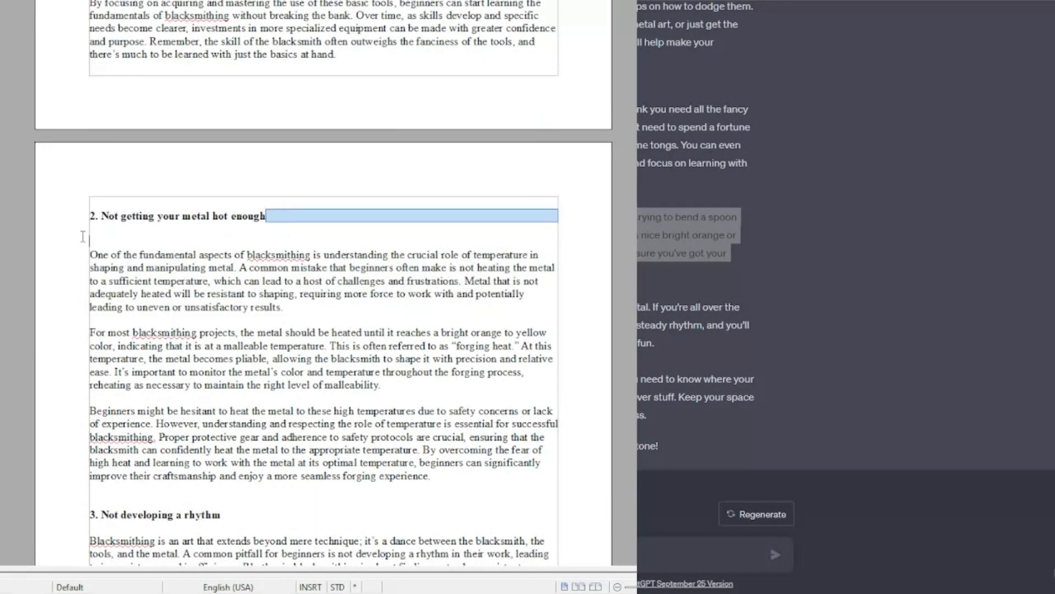
key(Return)
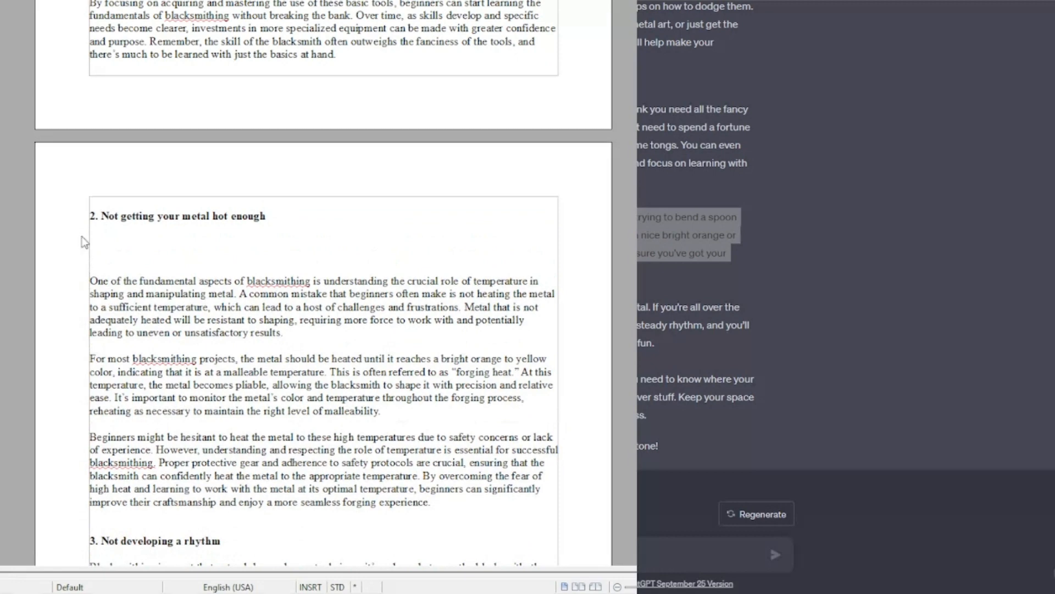
text(This one’s super important! If your metal isn’t hot enough, it’s like trying to bend a spoon with your mind – it’s just not gonna happen. You want your metal a nice bright orange or yellow, so it’s easy to shape. Don’t be shy with the heat; just make sure you’ve got your safety gear on and you’ll be golden.)
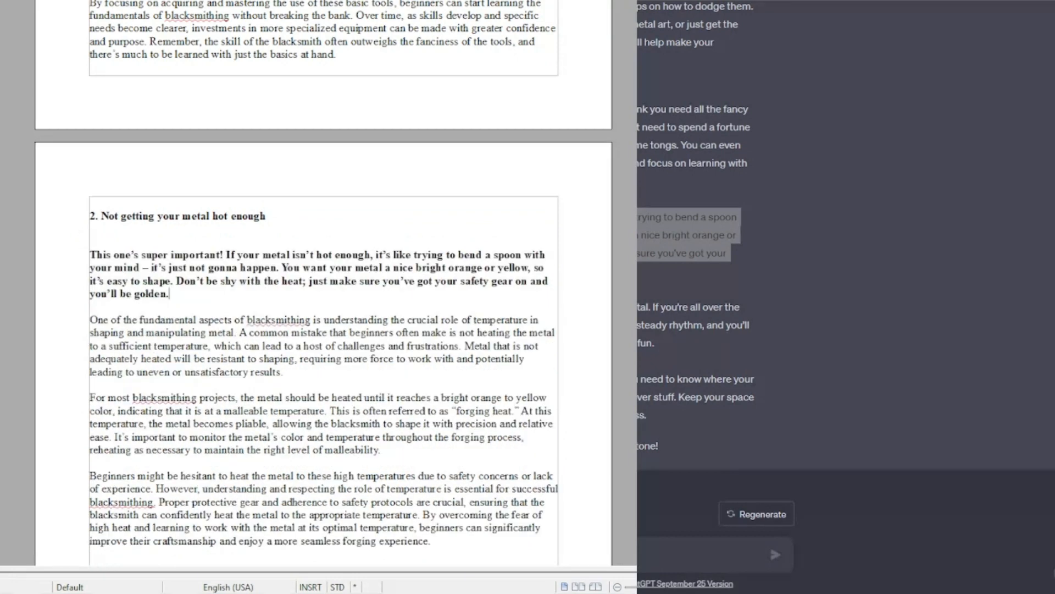
Step: Under heading 1, write your own paragraph: "I get it, you're super pumped to start blacksmithing. Whenever I start any new hobby, I think I need all the fanciest and greatest gadgets right away."
triple_click(687, 326)
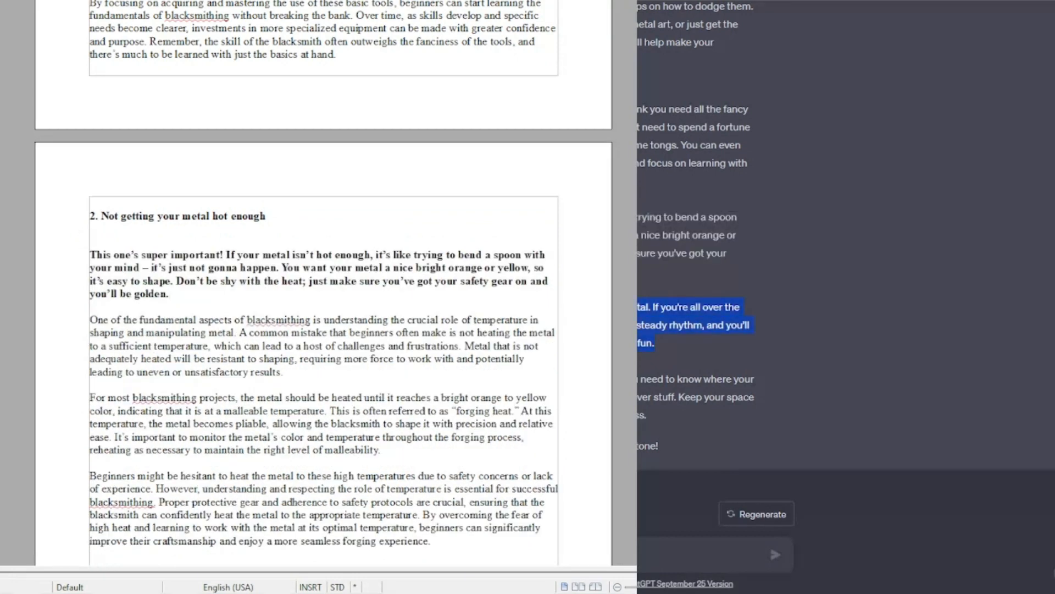
scroll(324, 297, down, 5)
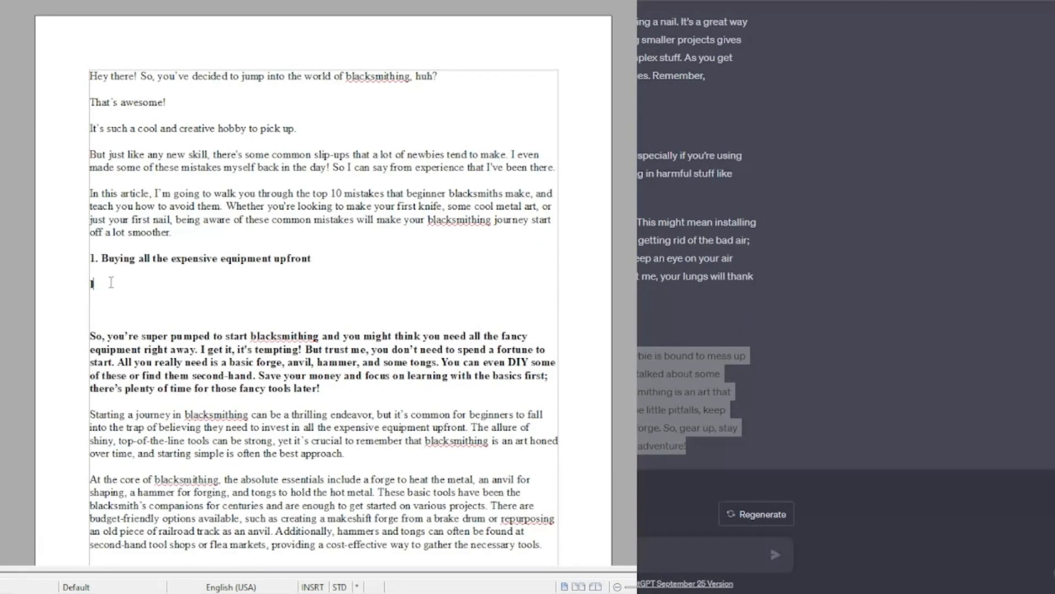
text(I get it, you're super pumped to start blacksmit)
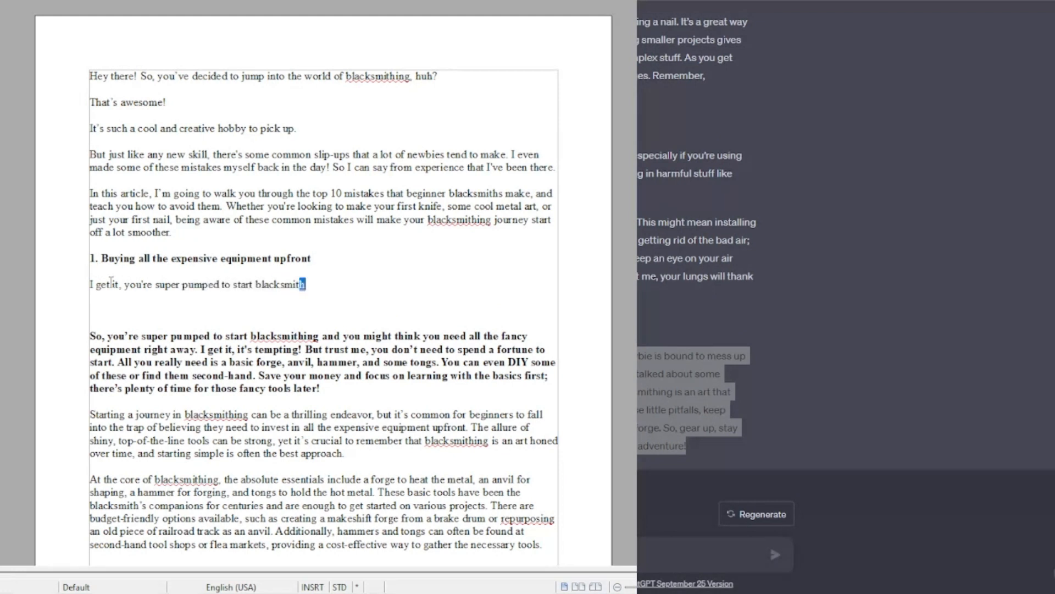
text(hing. Whenever I start any new )
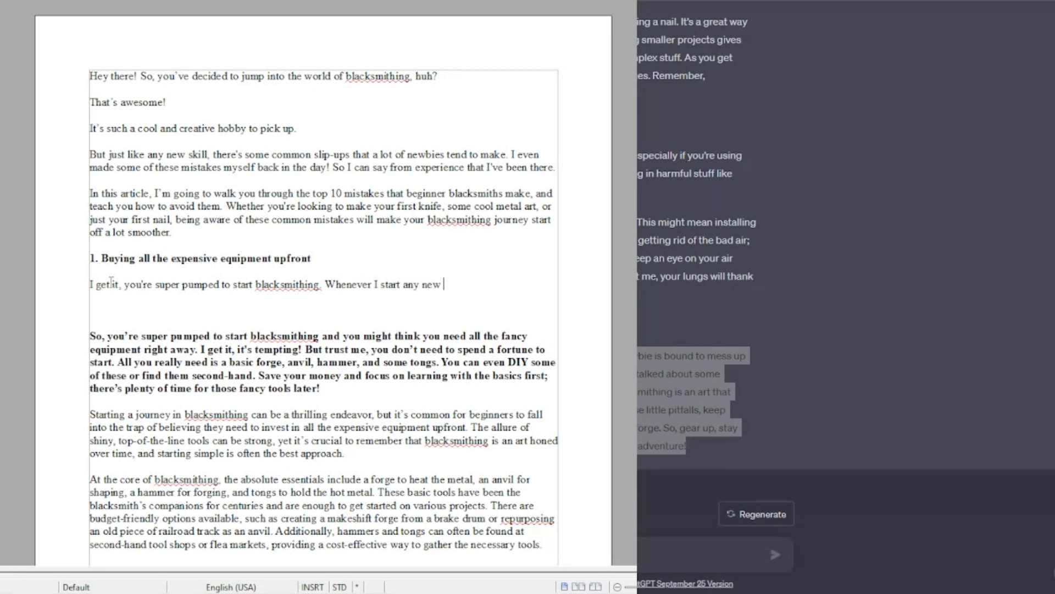
text(hobby, I think I need all the fanciest an)
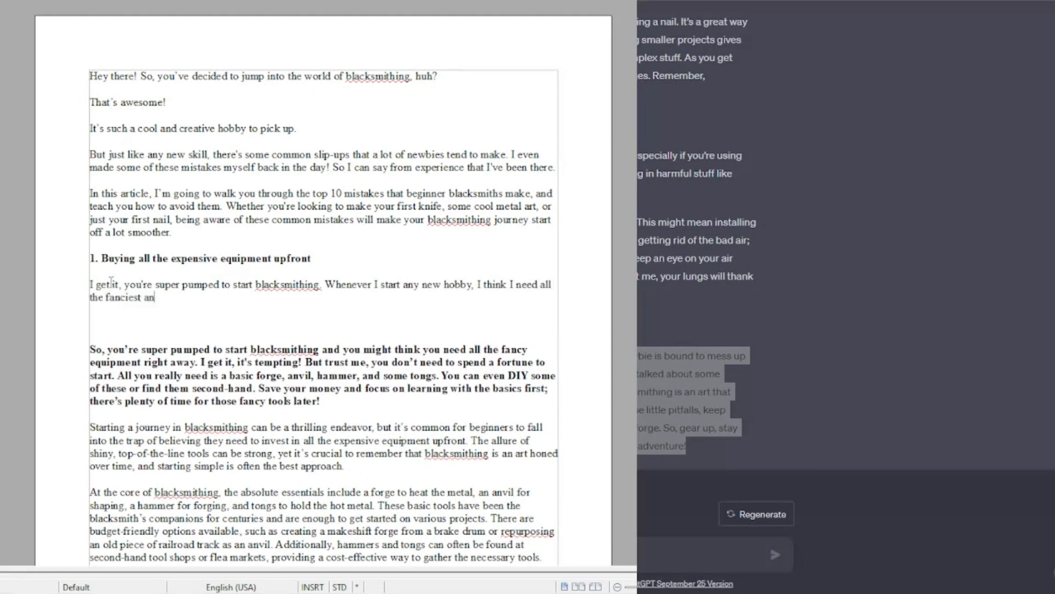
text(d greatest gadgets right away.)
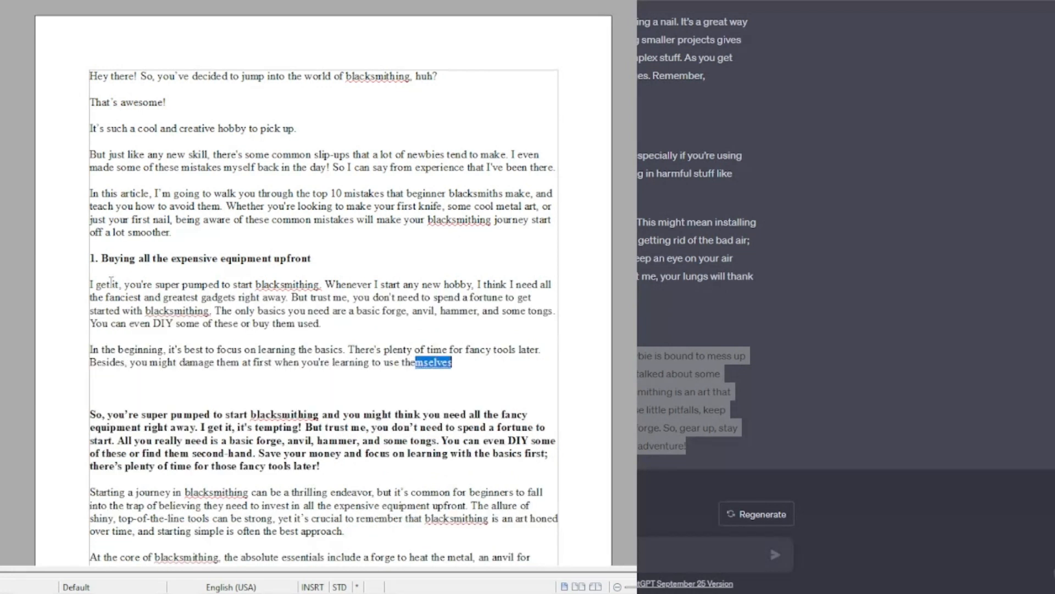
text(m anyway.)
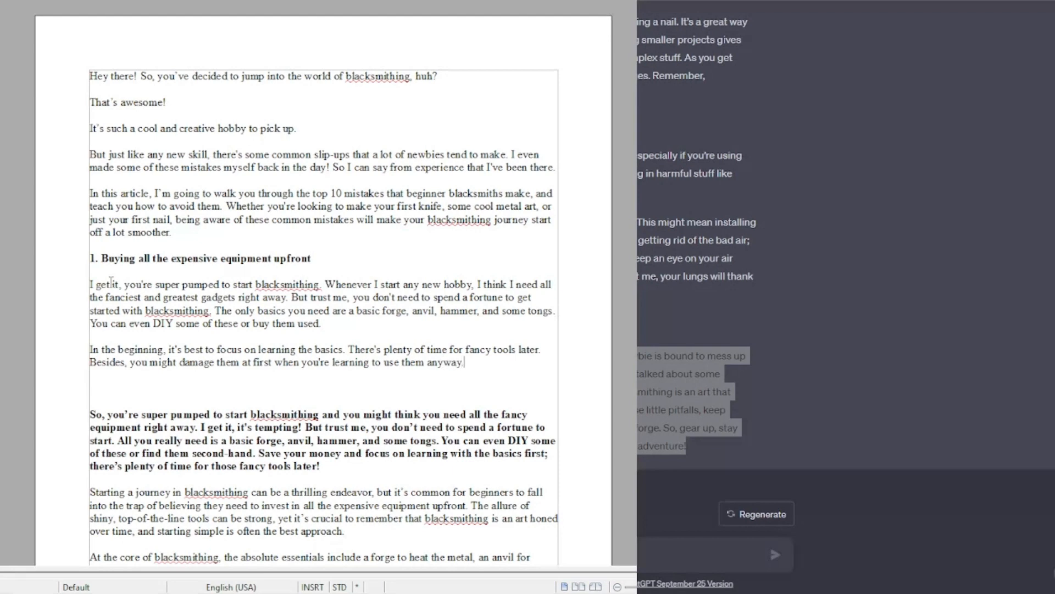
Step: Delete the pasted bold paragraph and the original formal paragraphs of section 1
scroll(141, 382, down, 5)
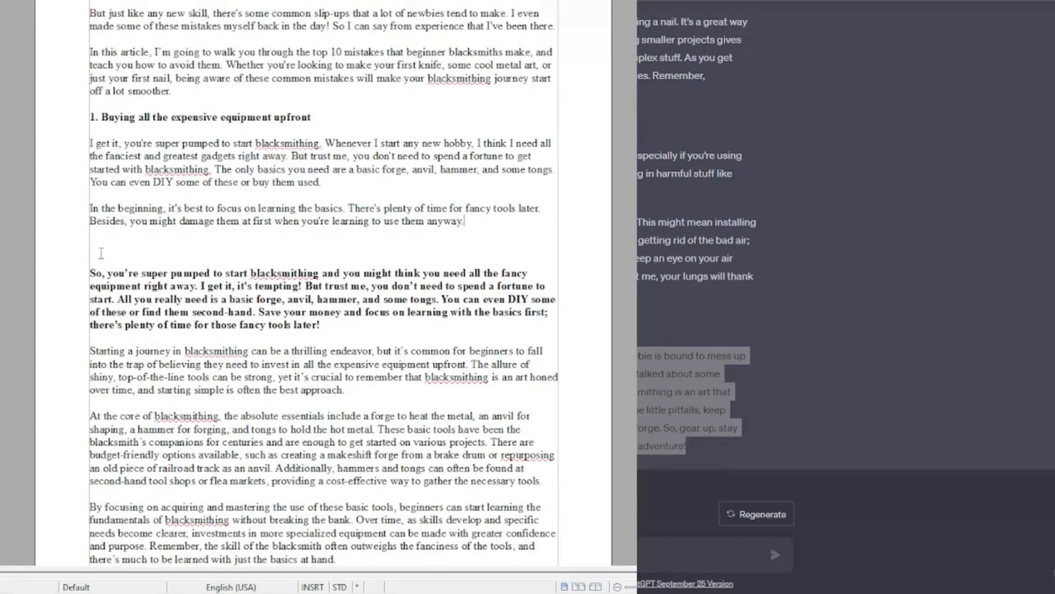
drag(96, 262, 465, 482)
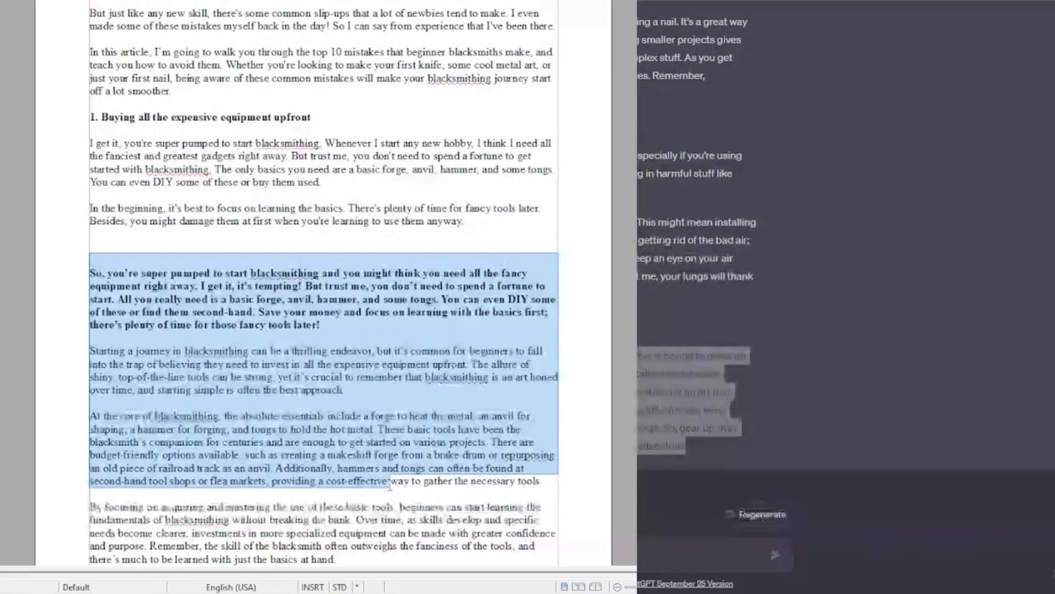
key(Delete)
drag(89, 246, 341, 338)
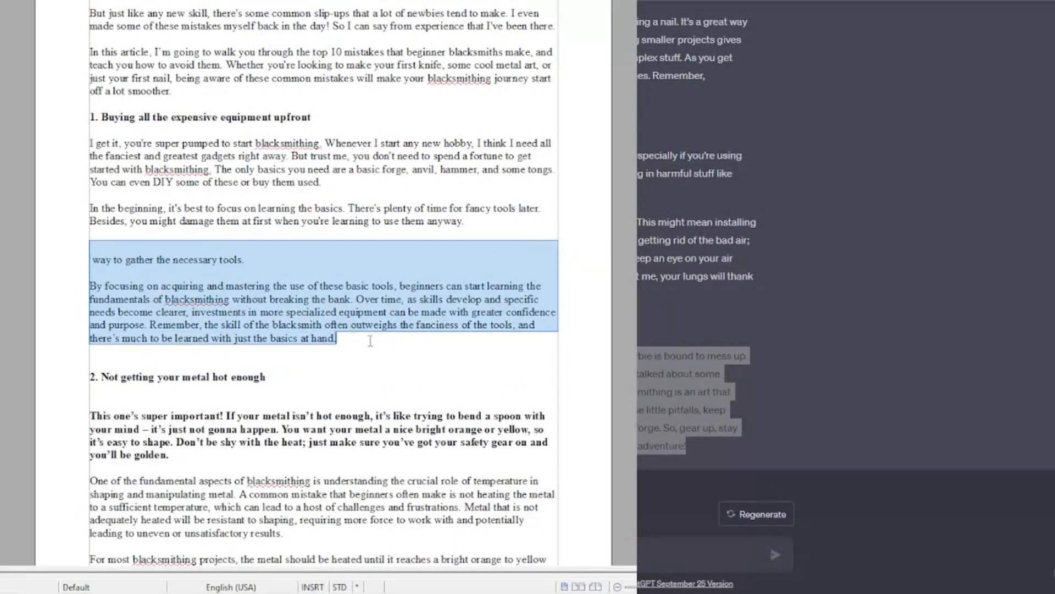
key(Delete)
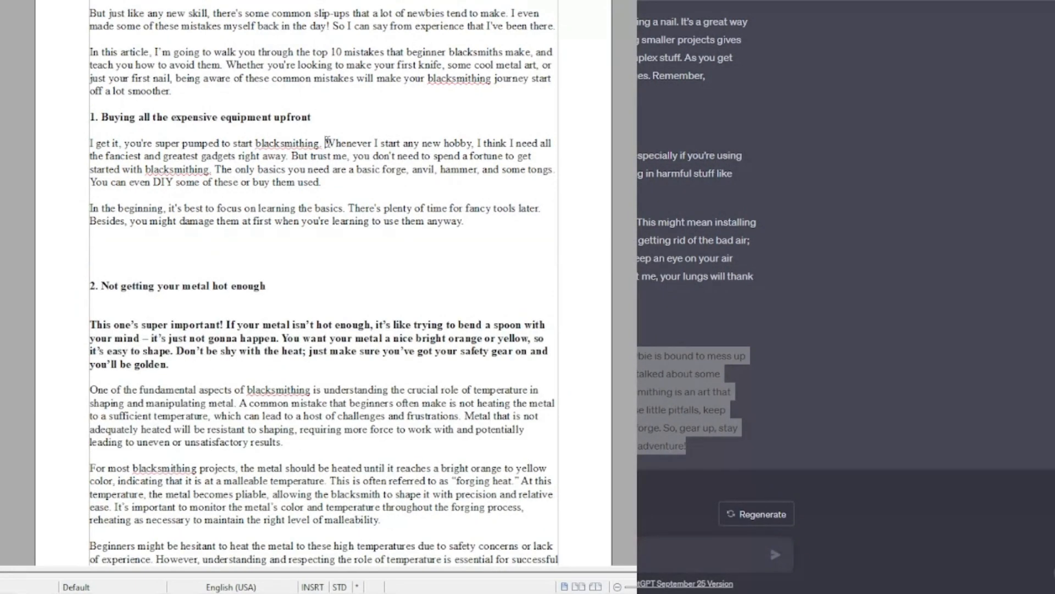
Step: Split section 1's rewritten text into shorter paragraphs and tidy the blank lines around heading 2
key(Return)
key(Return)
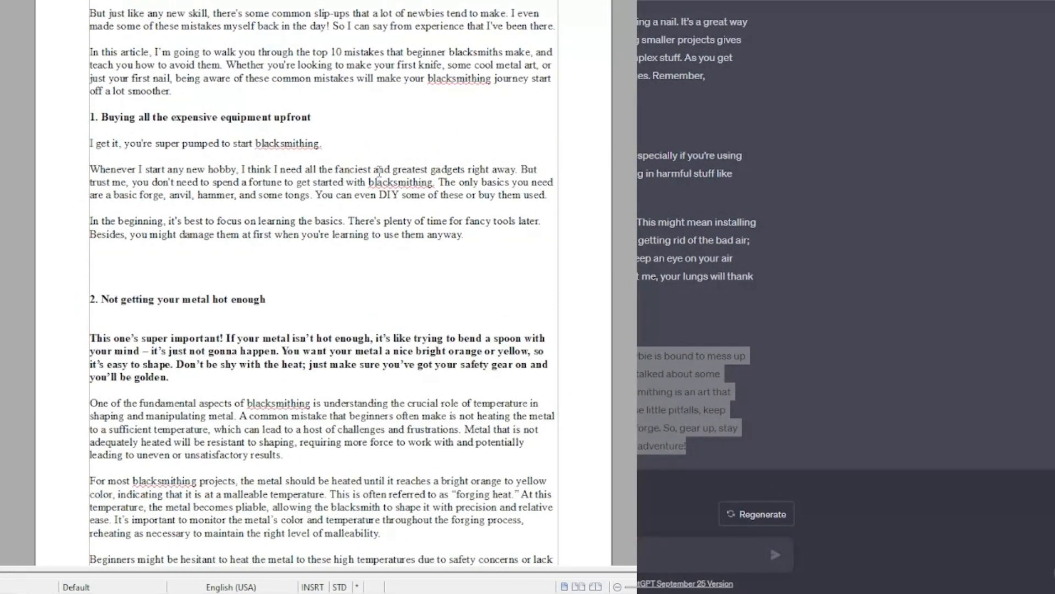
click(521, 169)
key(Return)
key(Return)
click(232, 295)
key(BackSpace)
key(BackSpace)
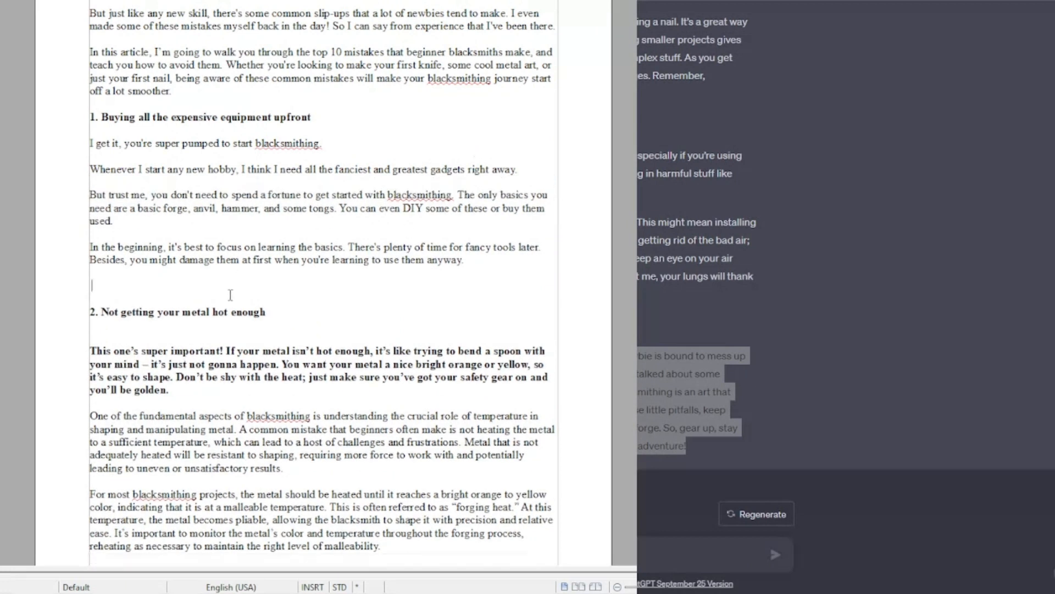
key(Return)
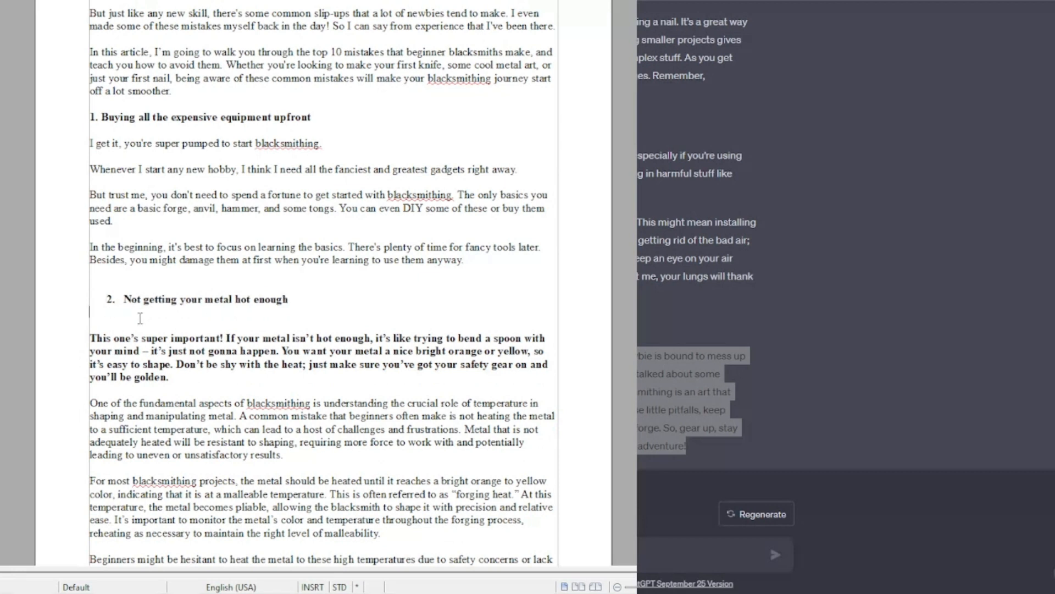
key(ctrl+z)
click(100, 317)
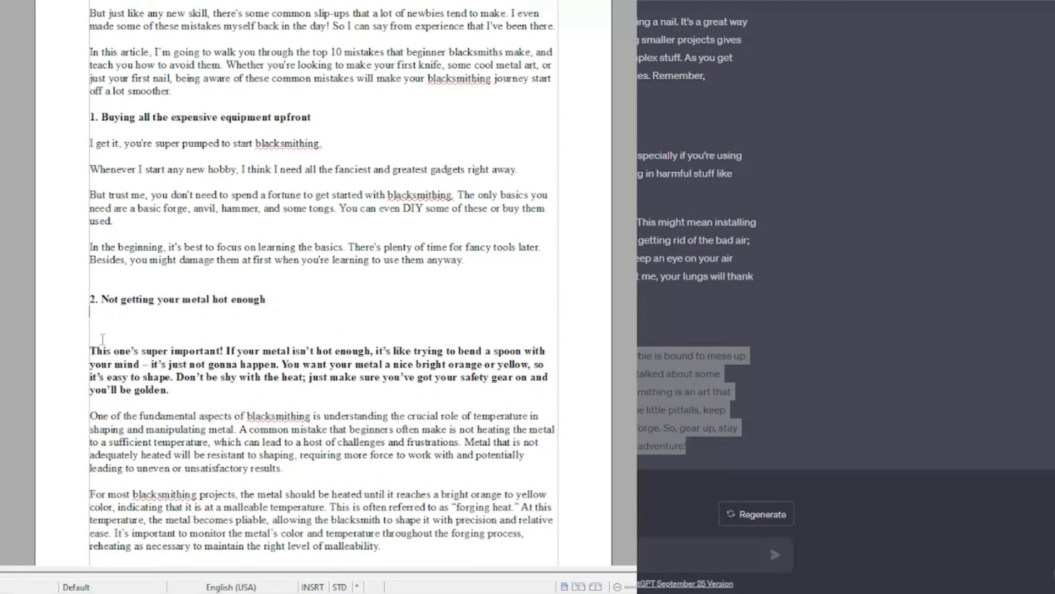
key(Return)
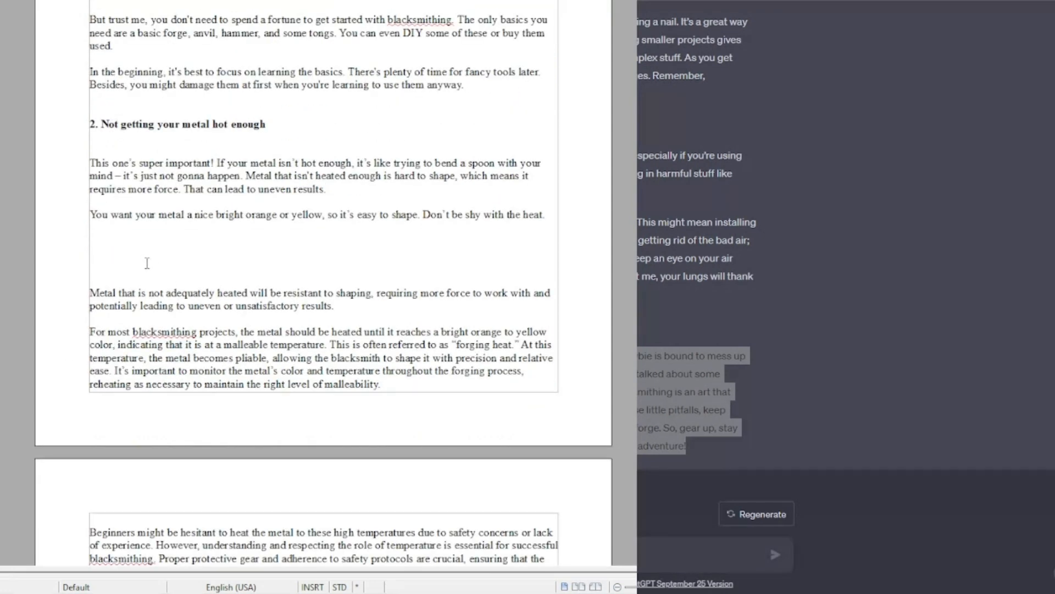
Step: Delete the leftover blank space and formal paragraph under section 2's rewritten text
drag(146, 263, 385, 308)
key(Delete)
drag(206, 272, 450, 363)
key(Delete)
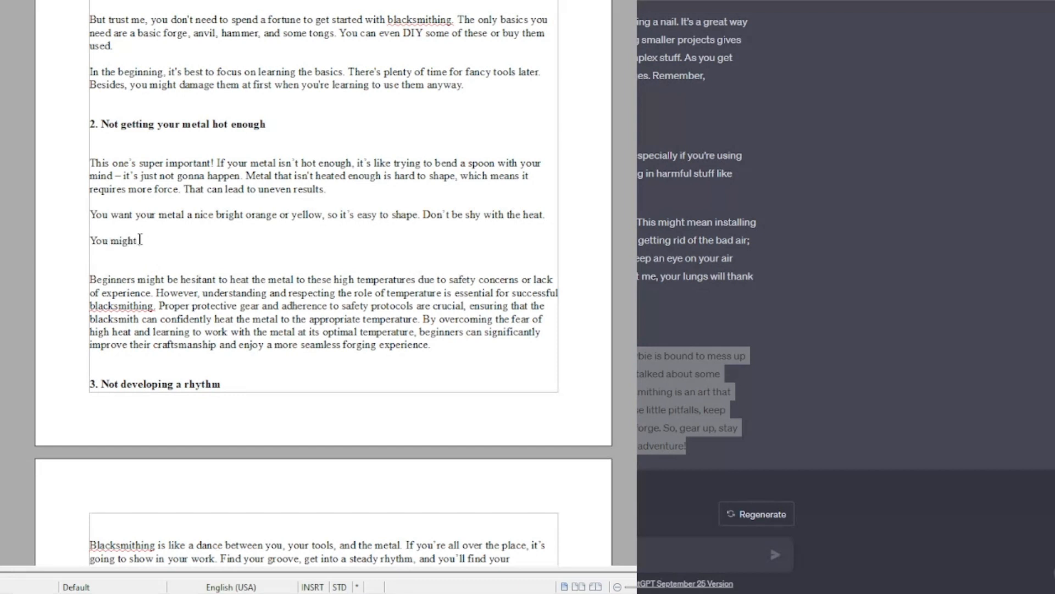
Step: Add "You might be hesitant to work with glowing hot metal. But trust me, when it comes to blacksmithing, the hotter the better." and delete the remaining formal paragraph
text(sitant to work)
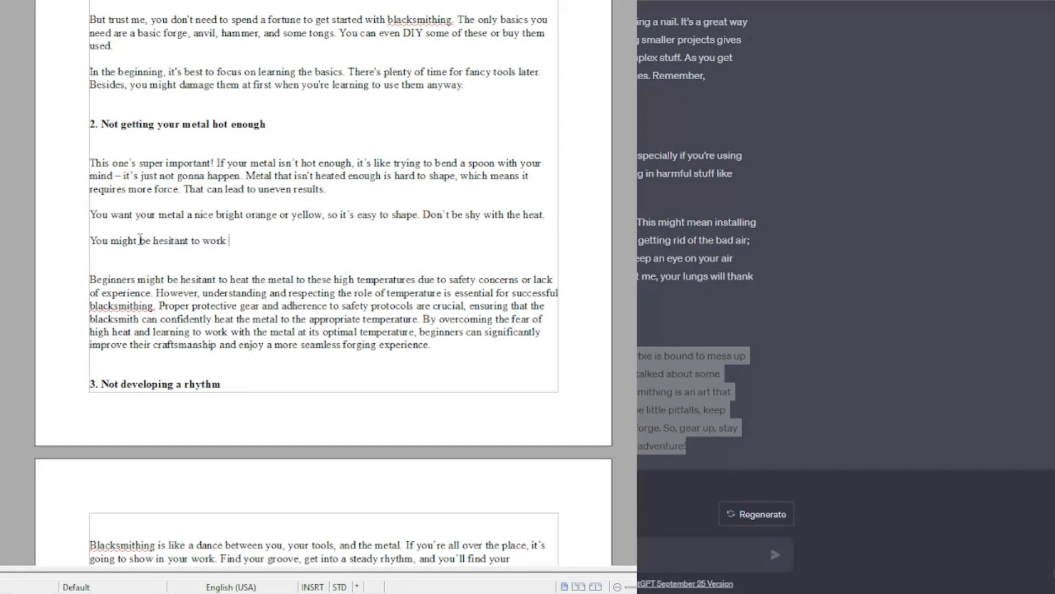
text( with glowing hot metal)
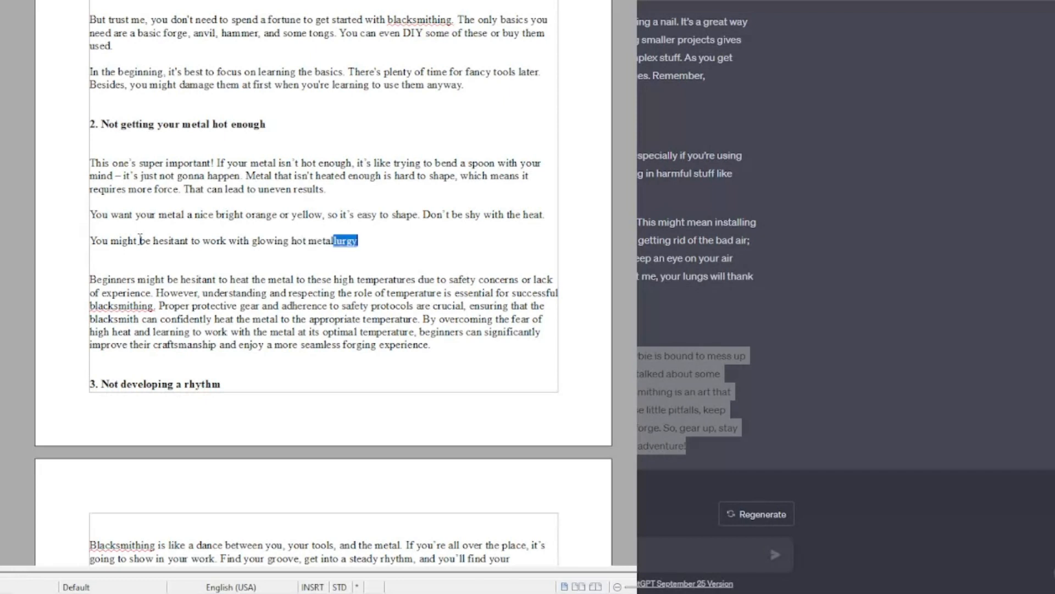
text(. But trust me, when it)
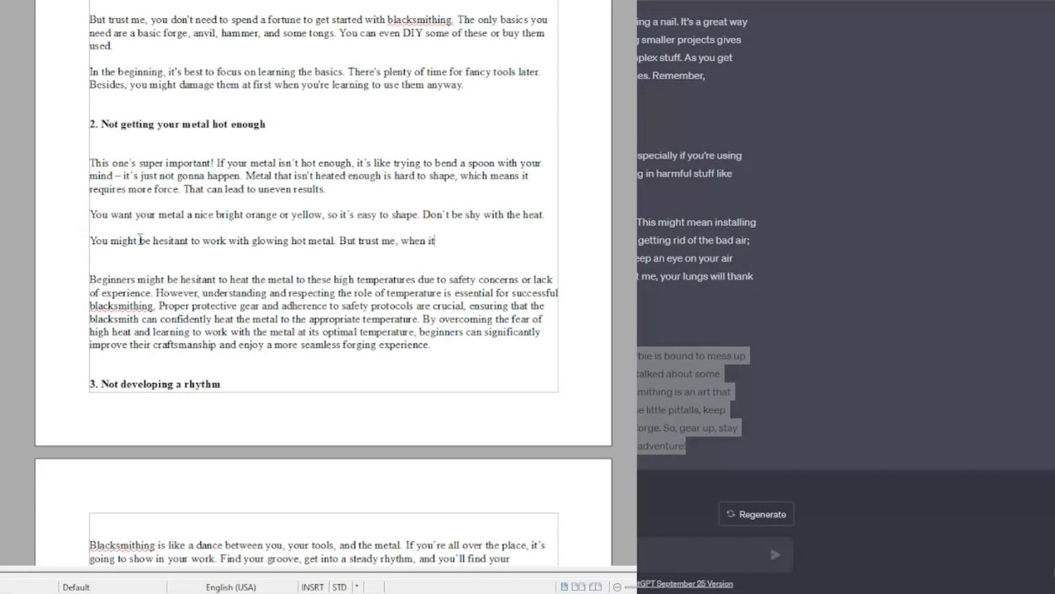
text( comes to blacksmithing, the hotter the b)
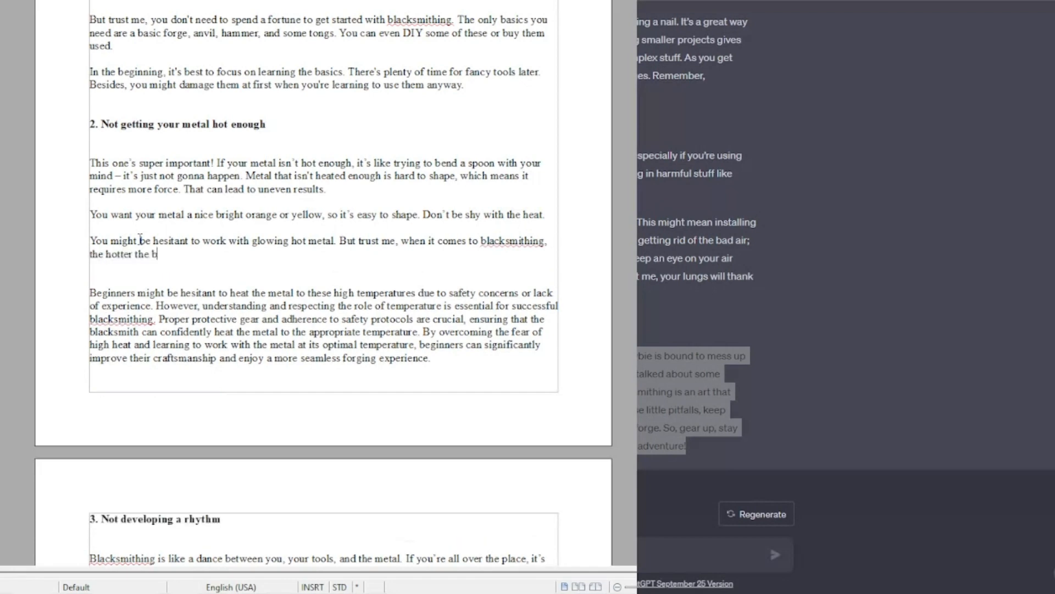
drag(89, 293, 431, 358)
key(BackSpace)
key(BackSpace)
Step: Split section 3's casual paragraph into shorter paragraphs
scroll(406, 233, down, 2)
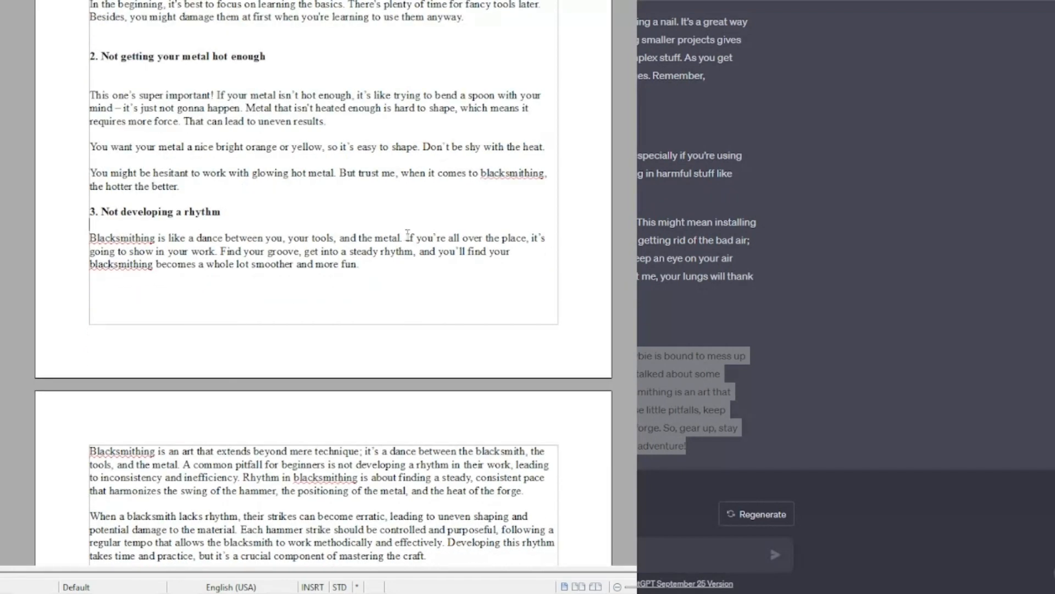
click(406, 235)
key(Return)
key(Return)
Step: Add the paragraph "Find the right pace for you between the swing of your hammer, the position of your metal, and the heat of the forge."
scroll(363, 261, down, 3)
drag(90, 357, 529, 420)
click(233, 201)
key(Return)
key(Return)
text(Find the right pace for you between the swing of your hammer, the position of your metal, and the heat of the forge.)
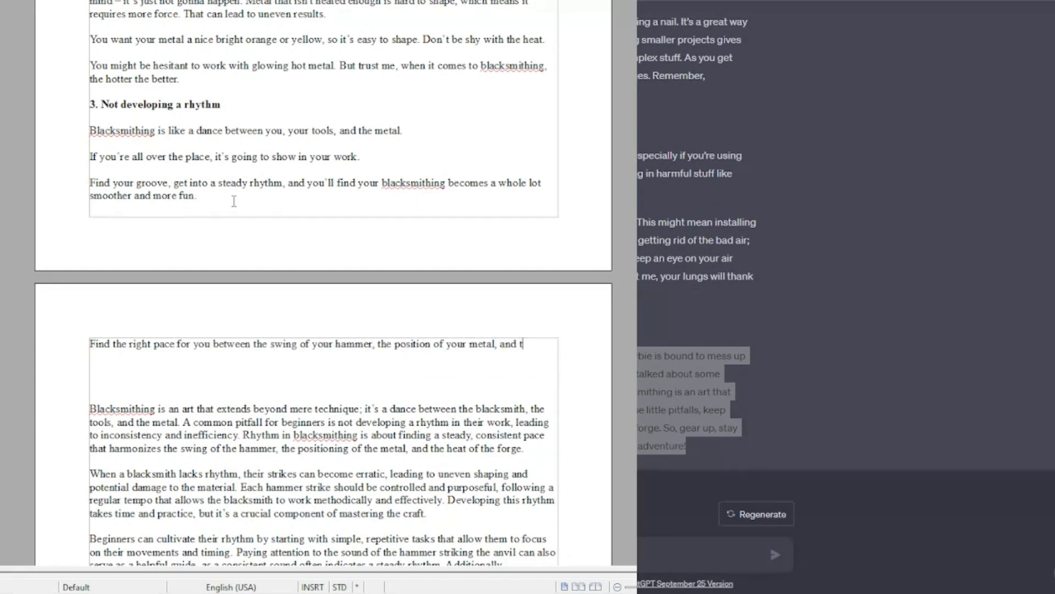
Step: Add paragraphs "When you lack rhythm, your strikes can become erratic…" and "You want every hit with your hammer to be controlled and with a purpose."
key(Return)
key(Return)
text(When you lack rhythm, your strikes can become erratic. That means your metal will end up unevenly shaped and potentially damaged.)
key(Return)
key(Return)
text(You want every hit with your hammer to be controlled and with a purpose.)
Step: Add the paragraph "It takes time and practice to develop a blacksmith's rhythm, but it's an important part of mastering the craft."
scroll(217, 322, down, 3)
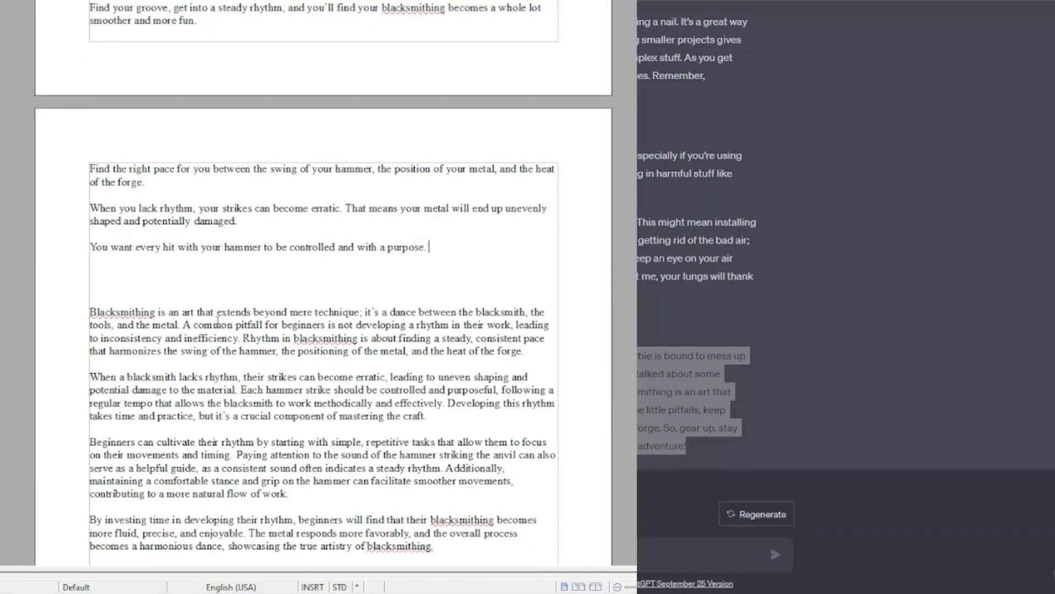
key(Return)
key(Return)
text(It takes time and practice to develop a blacksmith's rhythm, but it's an important part of mastering the craft.)
Step: Delete the original formal paragraphs of section 3
drag(91, 338, 440, 468)
key(BackSpace)
key(BackSpace)
key(BackSpace)
key(BackSpace)
key(BackSpace)
Step: Remove bold from section 4's casual paragraph, split it after its first sentence, and tidy the surrounding blank lines
scroll(184, 306, down, 1)
key(Return)
key(Return)
key(Return)
key(Delete)
key(Delete)
key(Delete)
drag(90, 330, 371, 356)
key(ctrl+b)
click(370, 318)
key(Return)
key(ctrl+z)
key(Return)
key(Return)
scroll(246, 237, down, 2)
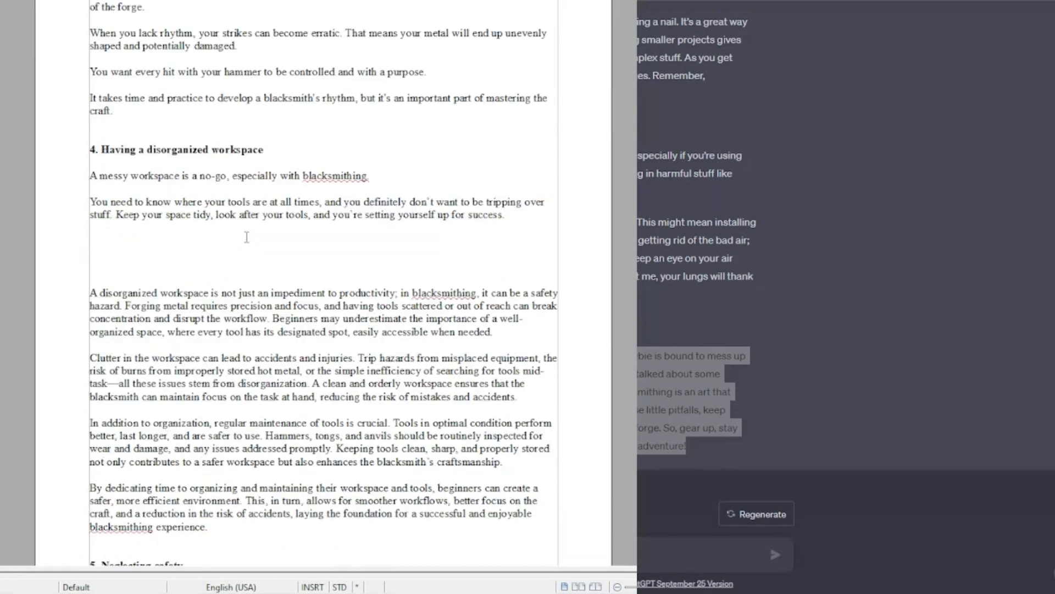
Step: Replace section 4's first formal paragraph with casual ones: "A disorganized workspace doesn't just hurt your productivity…" and "You also don't want to be tripping over misplaced equipment…"
text(A disorganized workspace doesn't just hurt your productivity. It can also be a safety hazard! There's enough to worry about when working with hot metal, without having your tools strewn around or out of reach.)
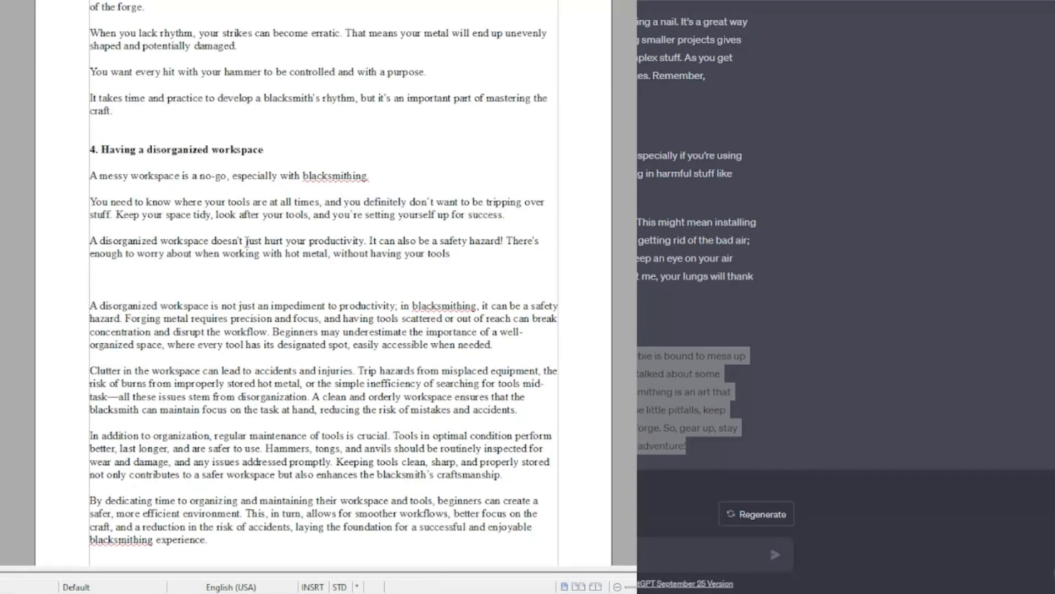
key(Delete)
key(Delete)
drag(92, 293, 492, 332)
key(BackSpace)
text(You also don't want to be tripping over misplaced equipment, or burning yourself on hot metal that you didn't realize was there.)
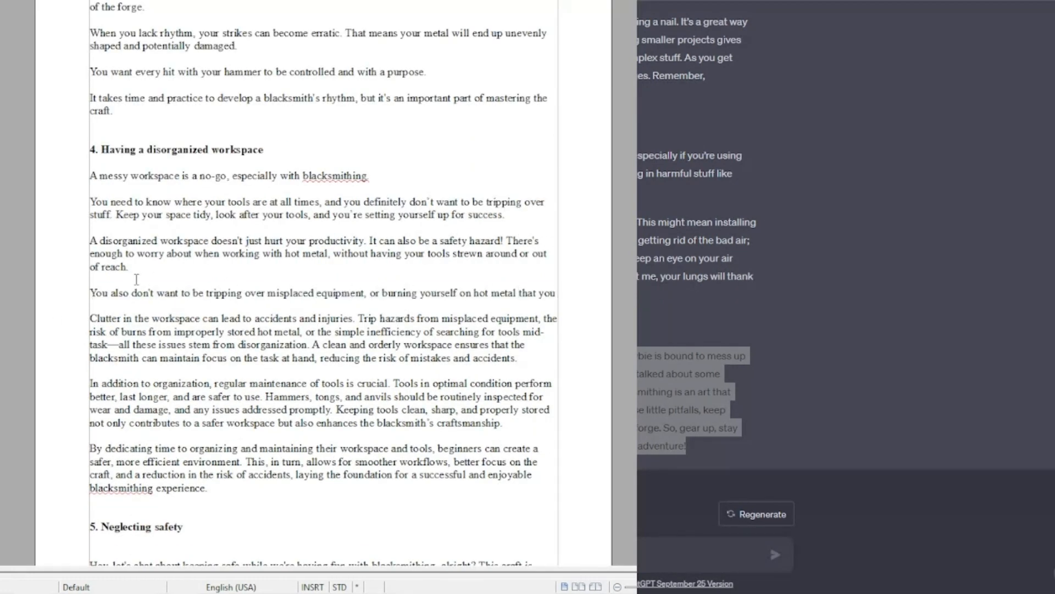
Step: Replace the clutter paragraph with "Part of being organized also includes regular maintenance of your tools… as soon as you can."
key(Return)
key(Return)
key(Down)
key(shift+Down)
key(shift+Down)
key(shift+Down)
key(shift+Down)
key(shift+Down)
key(BackSpace)
text(Part of being organized also includes regular maintenance of your tools. Tools kept in good condition will last longer and be safer to use. Regularly check your ham)
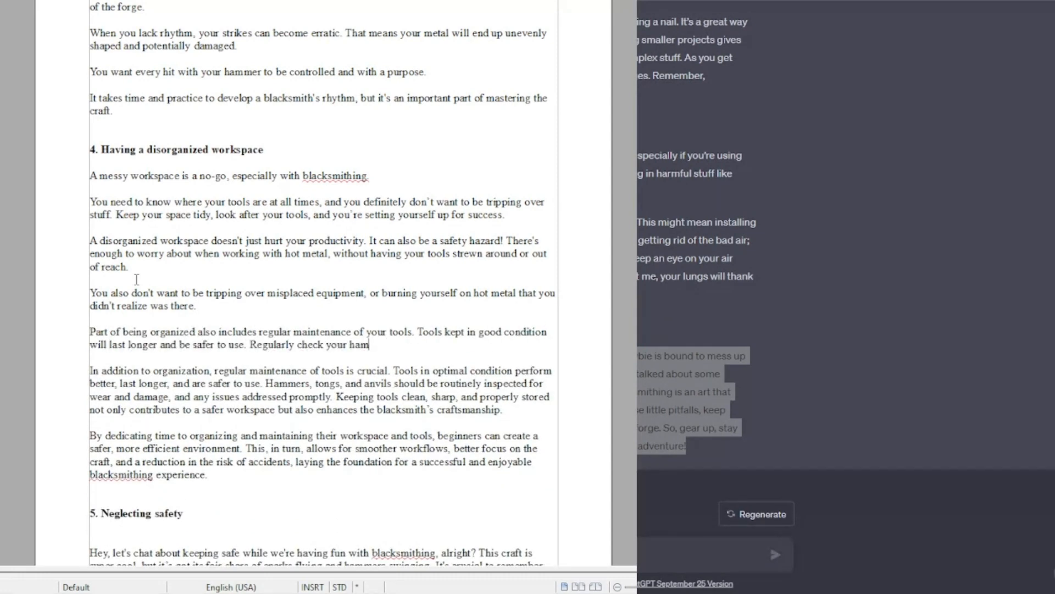
text(mers, tongs, and anvil for wear and damage, and address any issues as soon as you can.)
Step: Delete the remaining formal paragraphs of section 4
drag(90, 384, 208, 489)
key(BackSpace)
key(BackSpace)
key(BackSpace)
key(BackSpace)
Step: Add section 5's opening paragraph "While we're having fun, we also need to stay safe. Blacksmithing comes with a good amount of sparks…"
scroll(94, 281, down, 3)
click(94, 233)
key(Return)
key(Return)
key(Return)
key(Up)
key(Up)
key(Up)
text(While we're having f)
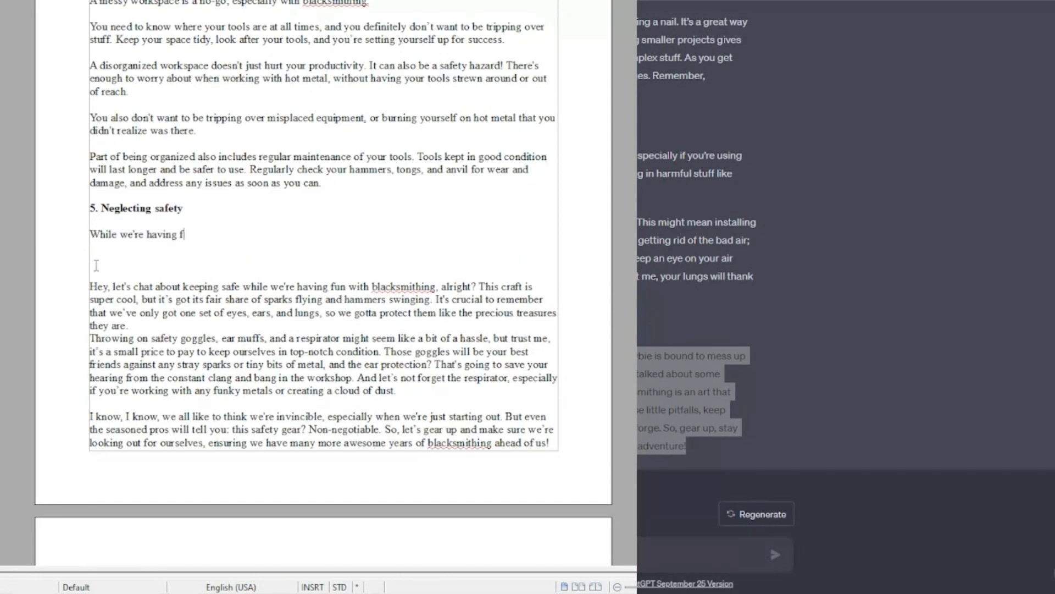
text(un, we also need to stay safe. Blacksmithing comes with a good amount of sparks flying around and heavy pieces of metal being swung or hit.)
Step: Add the paragraph "It's important to remember that you've only got one set of eyes, ears, and lungs…"
key(Return)
key(Return)
text(It's important to remember that you've only got one set of eyes, ears, and lungs, so we've gotta protect them like the precious trea)
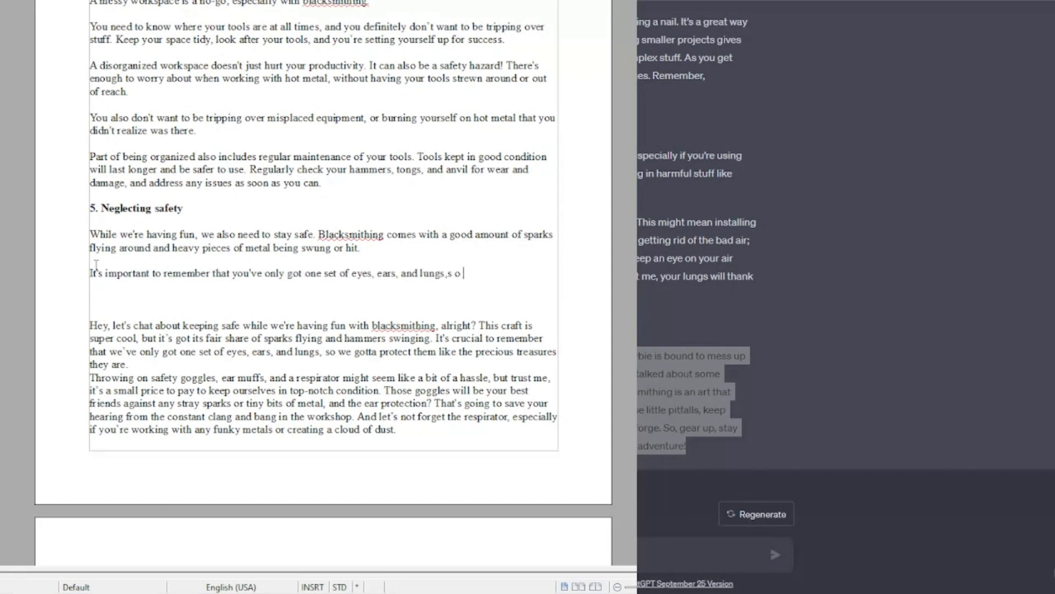
text(sures that they are.)
Step: Delete the original "Hey, let's chat about keeping safe" paragraph and split the goggles paragraph after "top-notch condition."
drag(89, 339, 129, 378)
key(BackSpace)
key(BackSpace)
key(BackSpace)
key(BackSpace)
click(396, 365)
key(Return)
click(385, 325)
key(Return)
key(Return)
scroll(228, 396, down, 3)
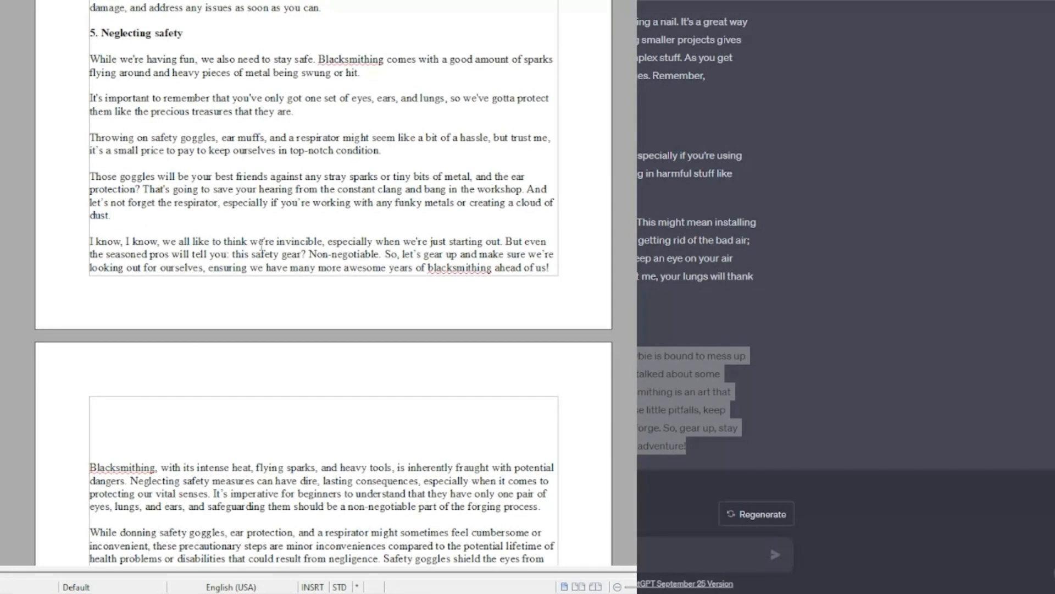
Step: Delete section 5's formal paragraphs and leave blank lines before section 6
scroll(261, 244, down, 4)
drag(90, 220, 385, 362)
key(BackSpace)
click(91, 206)
key(Return)
key(Return)
key(Return)
Step: Add section 6's opening "On the topic of safety, we know that personal protective equipment (PPE) is super important…"
scroll(102, 264, up, 1)
click(102, 264)
text(On the topic of safety, we know that personal protective equipment (PPE) is super important. But there are also times where )
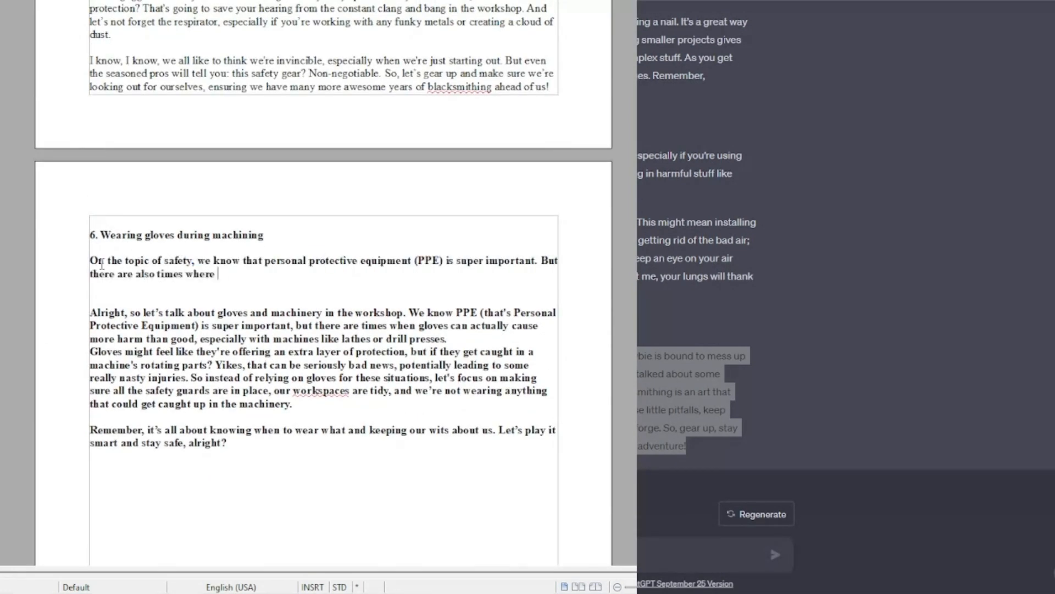
text(things like gloves can actually cause more harm than good, especially around machines like lathes and drill presses.)
Step: Delete the "Alright, so let's talk about gloves" paragraph and remove bold from section 6's text
key(Return)
key(Return)
key(Return)
drag(89, 339, 466, 392)
key(BackSpace)
key(BackSpace)
key(BackSpace)
key(BackSpace)
drag(90, 261, 227, 405)
key(ctrl+b)
Step: Rework the gloves paragraph into separate sentences and paragraphs, starting "But if they get caught…" and "So instead of relying on gloves…", and cut the tidy-workspaces phrase
click(397, 312)
key(BackSpace)
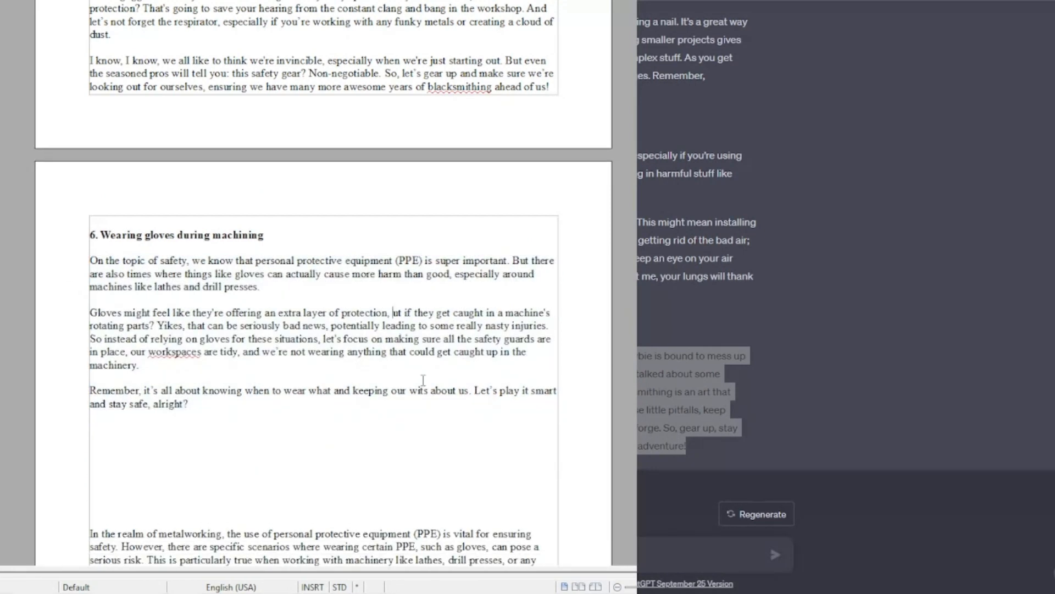
key(BackSpace)
key(BackSpace)
text(. B, itand)
key(Return)
key(Return)
drag(130, 365, 243, 365)
key(BackSpace)
Step: Delete section 6's formal paragraphs
scroll(145, 256, down, 4)
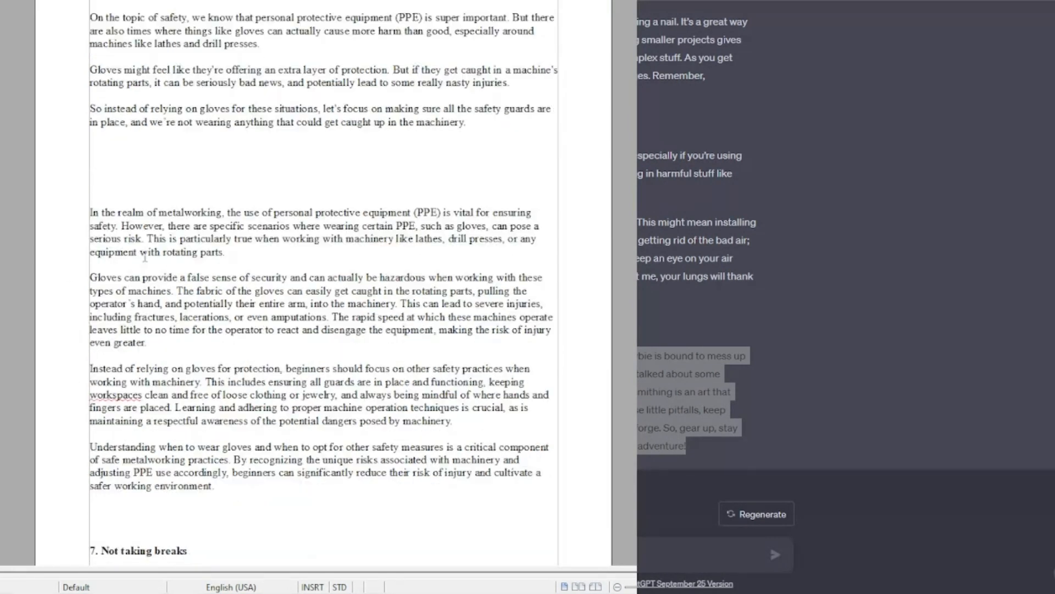
drag(89, 147, 89, 550)
key(BackSpace)
Step: Rewrite section 7's opening as "Let's not forget that blacksmithing is very physical and difficult work…", remove its bold, and break the paragraph
click(138, 201)
key(BackSpace)
key(BackSpace)
key(BackSpace)
key(BackSpace)
key(BackSpace)
key(BackSpace)
key(BackSpace)
key(BackSpace)
key(BackSpace)
key(BackSpace)
key(BackSpace)
key(BackSpace)
text(L)
drag(342, 173, 270, 174)
text(a very physical and difficult hobby)
drag(145, 187, 243, 190)
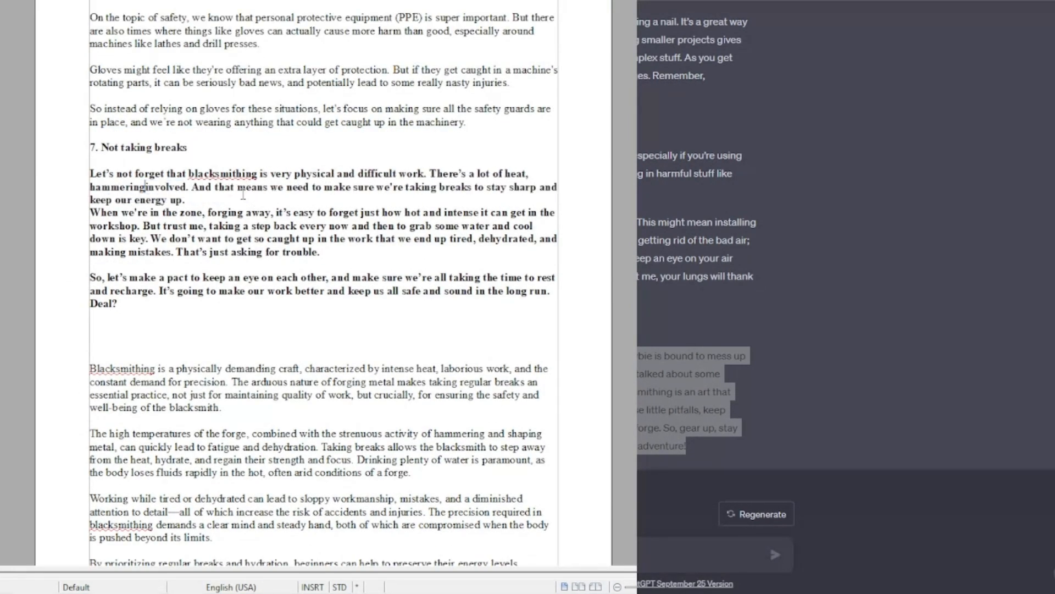
click(528, 174)
text(and)
key(ctrl+b)
key(Return)
Step: Delete the "So, let's make a pact" paragraph and section 7's formal paragraphs
drag(90, 291, 201, 561)
key(BackSpace)
key(BackSpace)
Step: Add section 8's opening "It might seem like you can just wing it… it's important to take some time and plan."
scroll(200, 319, down, 3)
click(127, 101)
key(Return)
text(It might seem like you can just wing it and figure things out as you go, but trust me, having a game plan will make everything run much more smoothly. So b)
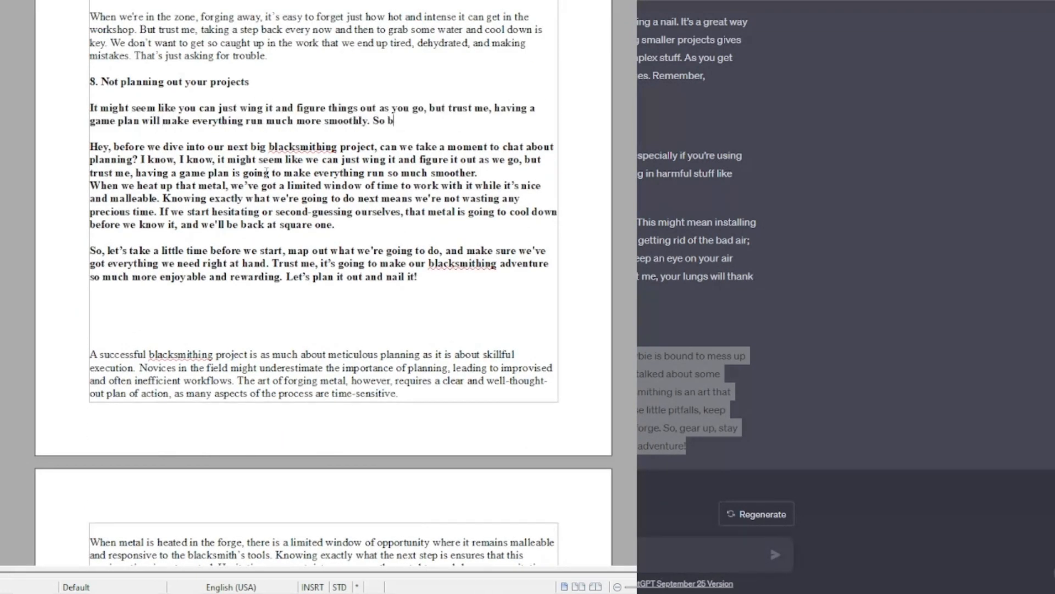
text(efore you jump into your next big blacksmithing project, it's important to take some time and plan.)
Step: Delete section 8's old casual paragraphs about heating metal and remove bold from the new opening
drag(90, 160, 358, 237)
key(BackSpace)
key(BackSpace)
key(BackSpace)
drag(421, 185, 90, 108)
key(ctrl+b)
Step: Add the paragraph "Forging metal requires clear and well-thought-out planning… not waste any of this precious time."
scroll(90, 149, down, 3)
drag(90, 149, 417, 189)
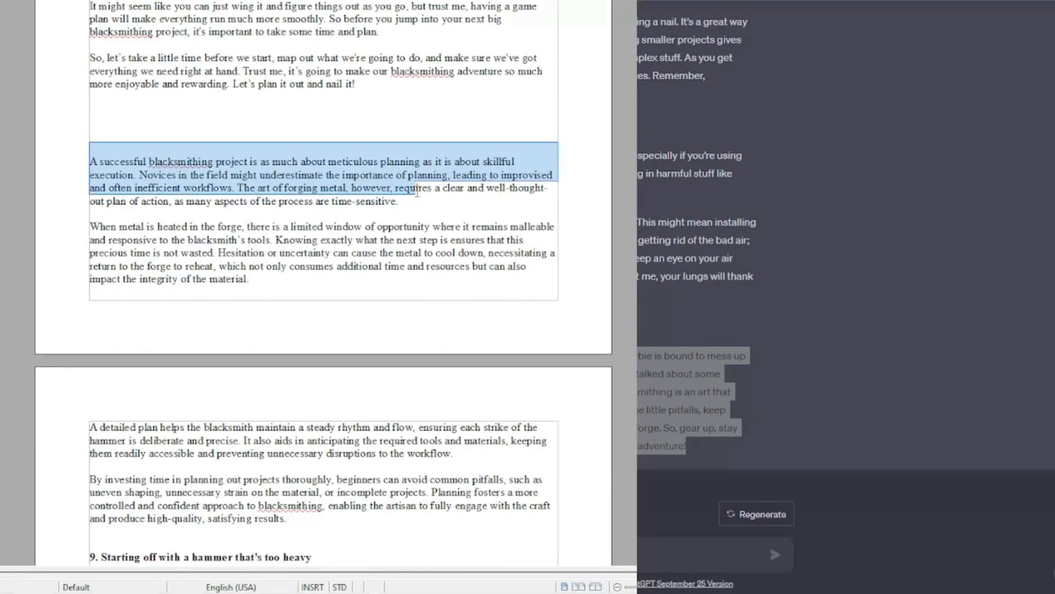
scroll(417, 191, up, 1)
click(396, 66)
key(Return)
key(Return)
text(Forging metal requires clear and well-thought-out planning, since many aspects of the process are time sensitive. Once your metal is heated, there's a limited window of opportunity where it)
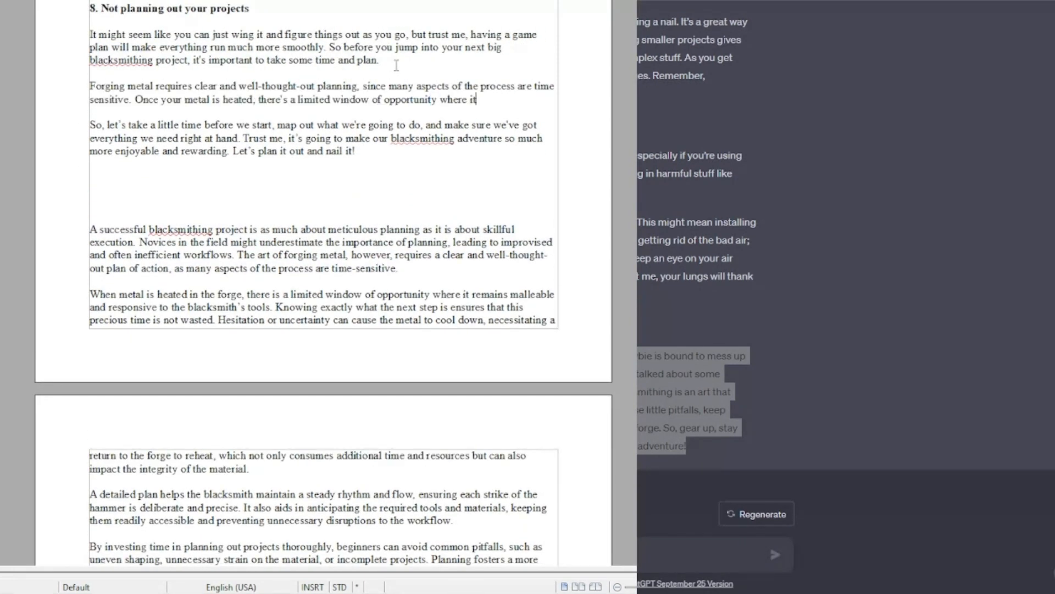
text('s malleable and able to be worked. Knowing exactly what you're going to do next helps to not waste any of this precious time.)
Step: Delete section 8's formal paragraphs
drag(90, 255, 249, 508)
key(BackSpace)
drag(90, 242, 375, 467)
key(BackSpace)
key(BackSpace)
key(BackSpace)
key(BackSpace)
key(BackSpace)
key(BackSpace)
Step: Add section 9's opening "Blacksmithing is a surprisingly good workout, and it can work muscle groups…"
key(Return)
key(Return)
key(Return)
key(Return)
key(Return)
key(Return)
key(Return)
click(110, 233)
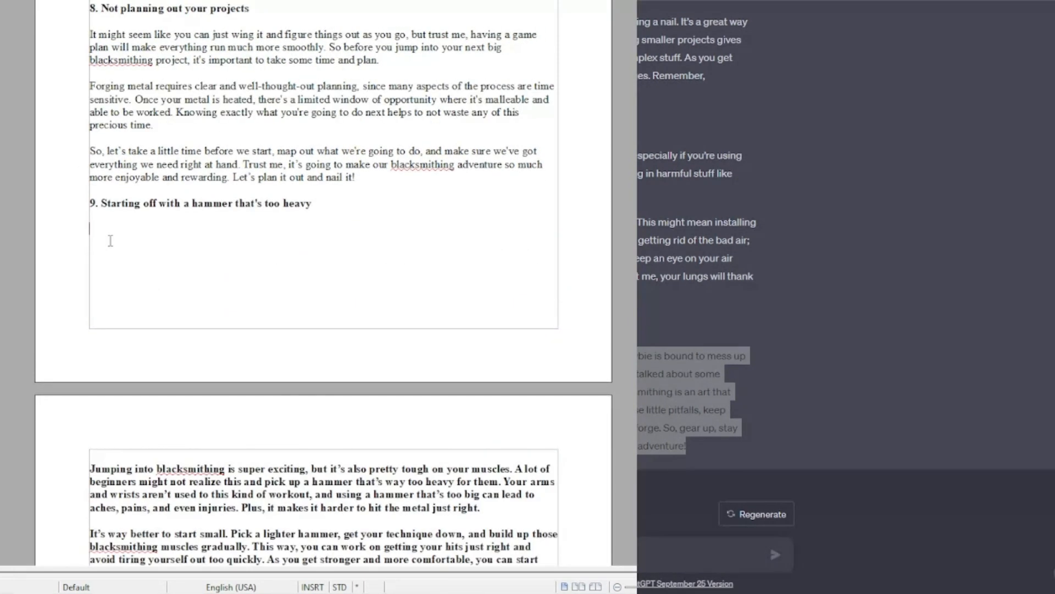
text(Blacksmithing is a surprisingly good workout, and it can work muscle groups that you're probably not used to using in your everyday life.)
key(Return)
key(Return)
Step: Add paragraphs "A lot of beginners don't realise this, and pick up a hammer that's way too heavy for them." and "If your arms and wrists aren't used to it…"
text(A lot of beginners don't realise this, and pick up a hammer that's way too heavy fo rth)
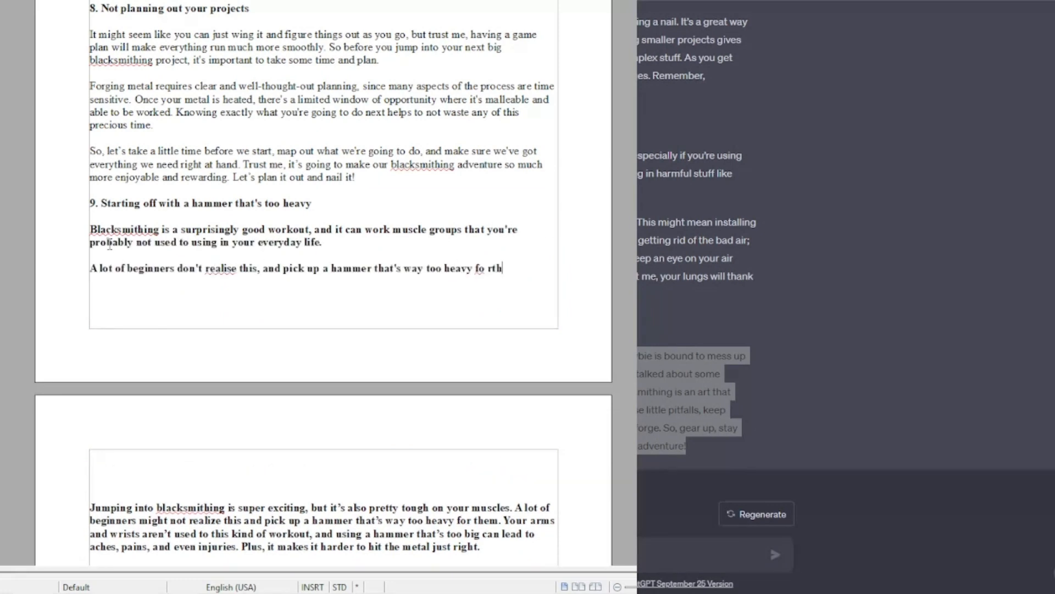
text(em.)
key(Return)
key(Return)
text(If your arms and wrists aren't used to it, this can cause all kinds of aches, pains, and even injuries. Plus it makes it harder to accurately hit the metal)
scroll(297, 315, down, 3)
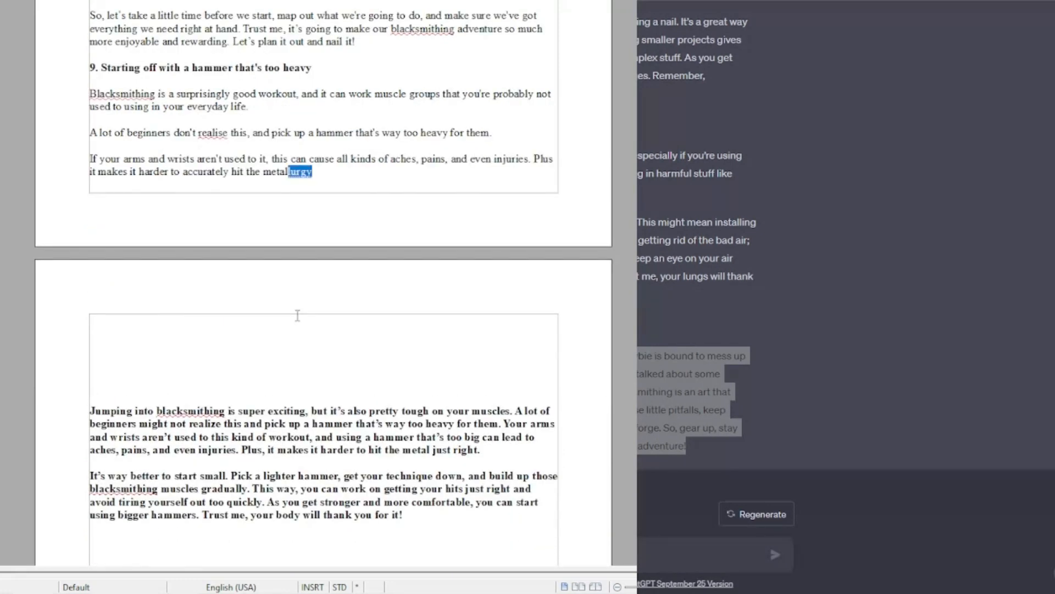
key(BackSpace)
Step: Delete the "Jumping into blacksmithing" paragraph and remove bold from section 9's closing paragraph
drag(89, 333, 403, 372)
key(ctrl+b)
scroll(188, 318, down, 5)
key(BackSpace)
Step: Delete section 10's formal paragraphs
key(BackSpace)
key(BackSpace)
key(BackSpace)
key(BackSpace)
key(BackSpace)
key(BackSpace)
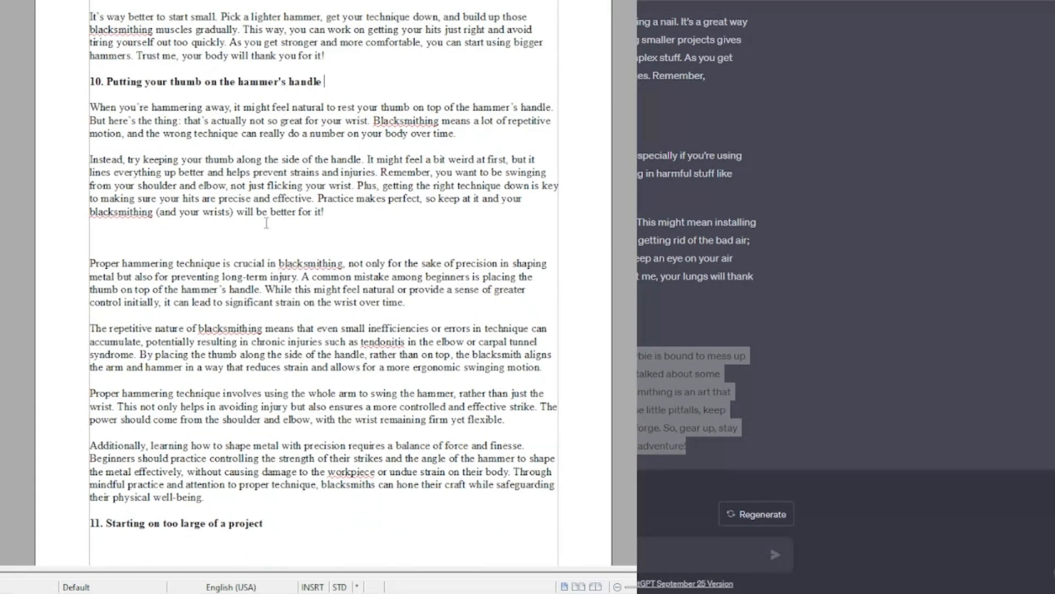
drag(130, 236, 91, 522)
Step: Delete section 11's formal paragraphs
key(BackSpace)
Step: Add section 11's opening "Don't bite off more than you can chew when you're just getting started." and remove bold from the section
click(116, 258)
text(Don't bite off more than you can chew when you're just getting started.  )
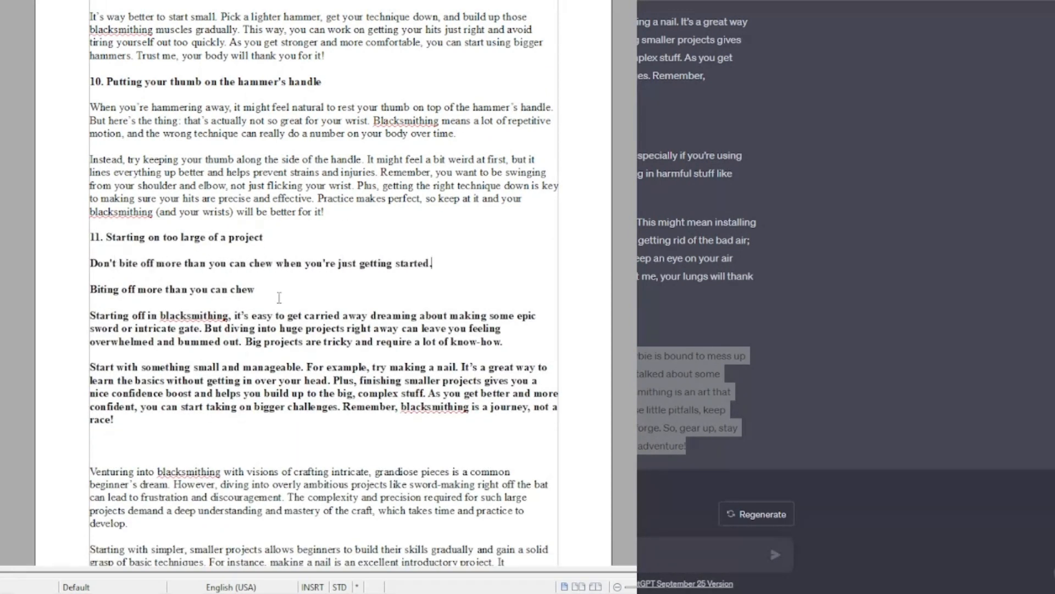
text(I)
drag(89, 263, 91, 405)
key(ctrl+b)
click(258, 314)
scroll(352, 349, down, 5)
drag(90, 137, 90, 530)
Step: Open section 12 with "Working with hot metal can release some nasty gases…", unbold it, drop the old first sentence, and trim "Trust me"
key(BackSpace)
text(Working with hot metal can release some nasty gases, especially if you're using coal or gas forges.)
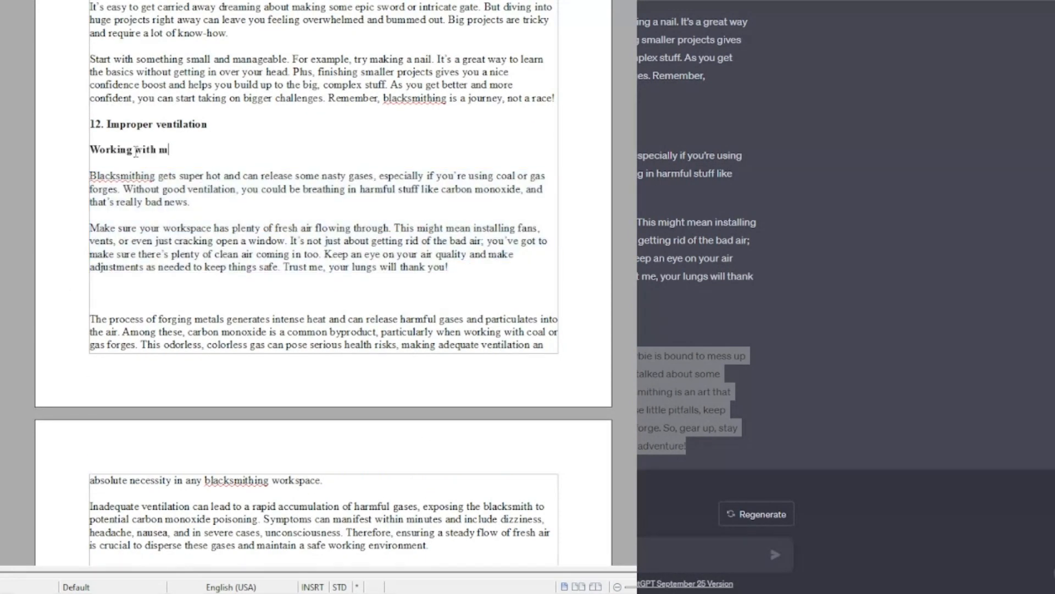
key(ctrl+b)
drag(90, 176, 124, 189)
key(BackSpace)
drag(284, 254, 334, 254)
text(Y)
Step: Delete the formal paragraph following section 12's casual text
scroll(385, 255, down, 3)
drag(90, 177, 266, 271)
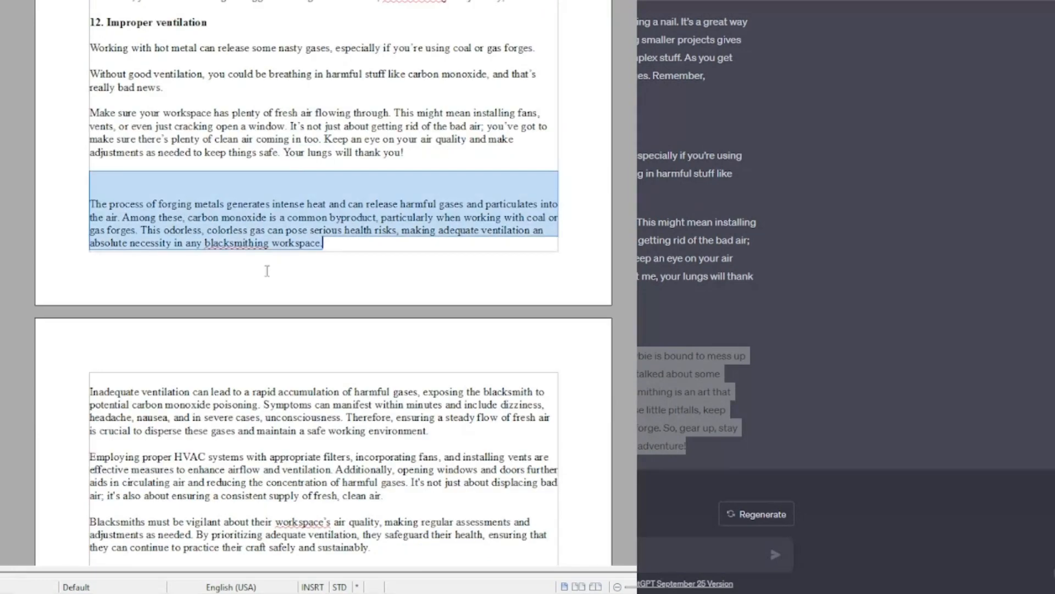
key(BackSpace)
Step: Add a Conclusion heading with casual lines starting "Blacksmithing is a bit of a learning curve" and "In this article, we've talked about"
key(BackSpace)
key(BackSpace)
text(B)
key(Return)
key(Return)
click(99, 305)
Step: Delete the old formal conclusion paragraph below the casual closing text
key(BackSpace)
text(In this article, we’ve talked about some common mistakes and how to dodge them.)
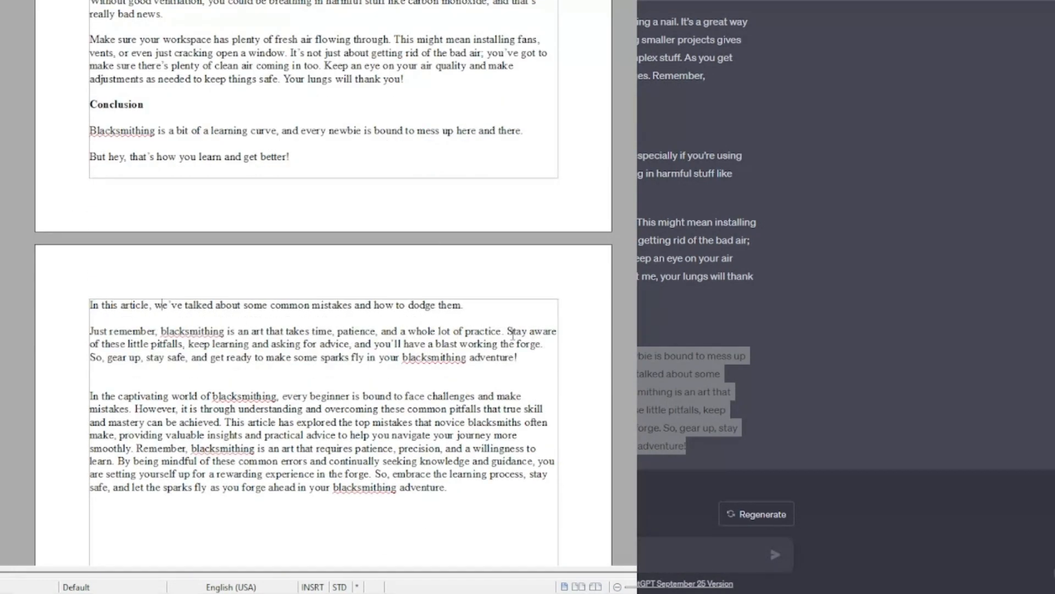
scroll(408, 382, down, 2)
drag(518, 284, 394, 461)
key(BackSpace)
scroll(324, 275, up, 15)
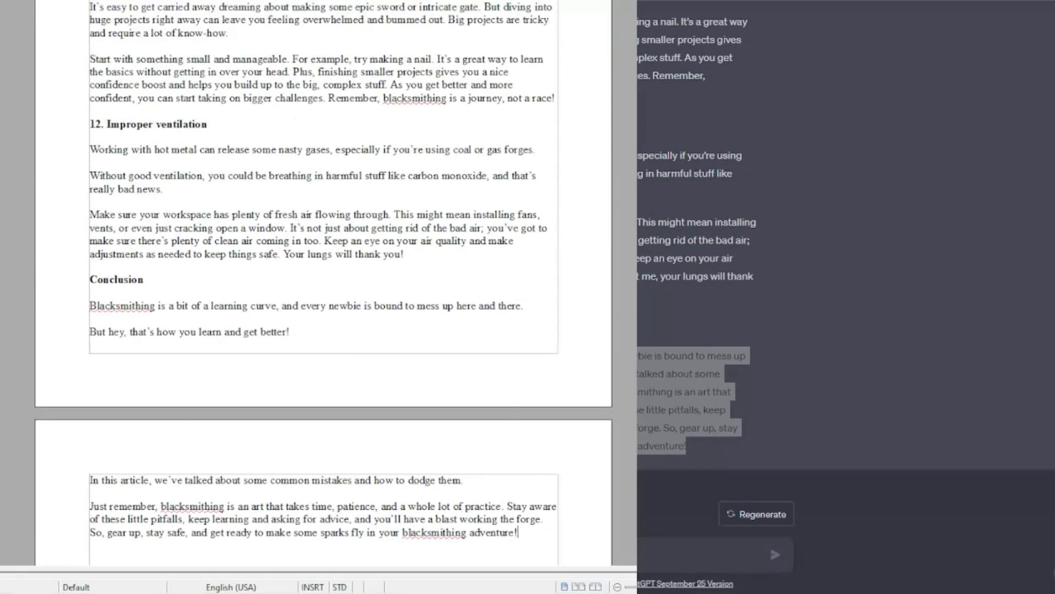
scroll(325, 274, up, 10)
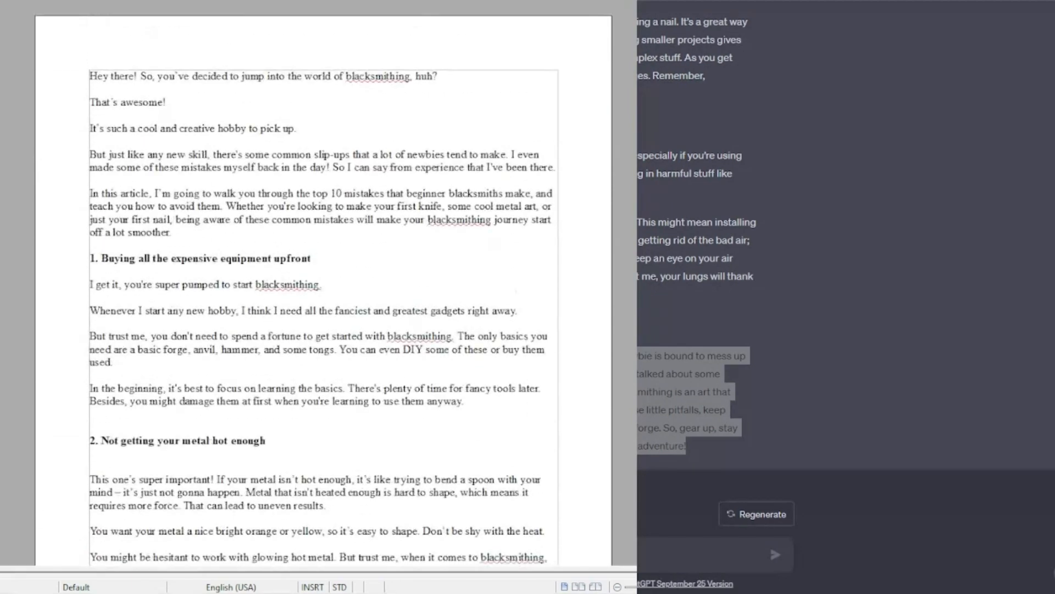
Step: Copy the whole article and paste it into Hemingway Editor in place of its sample text
key(ctrl+a)
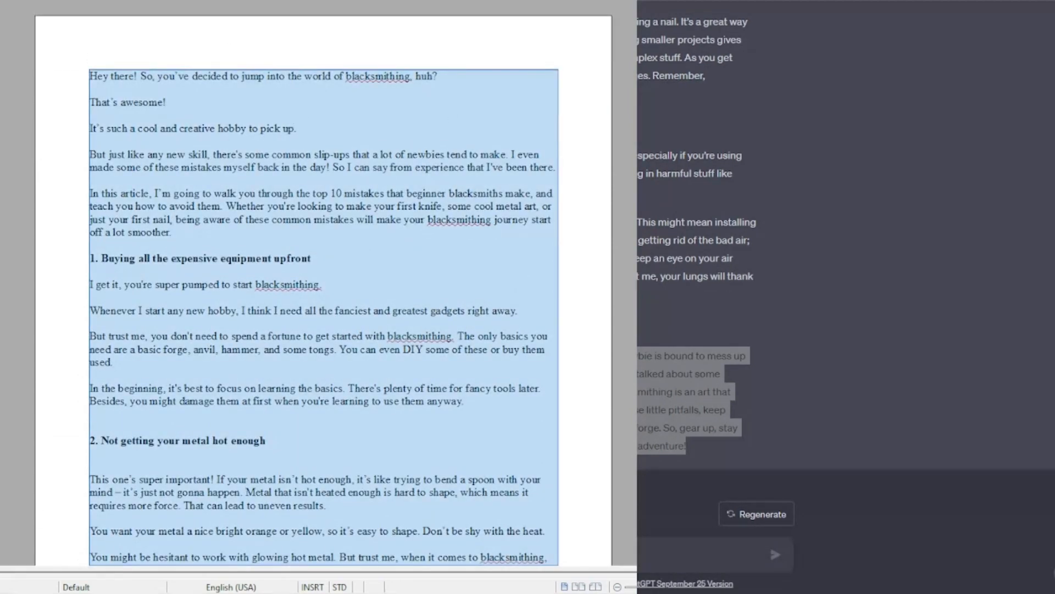
key(ctrl+t)
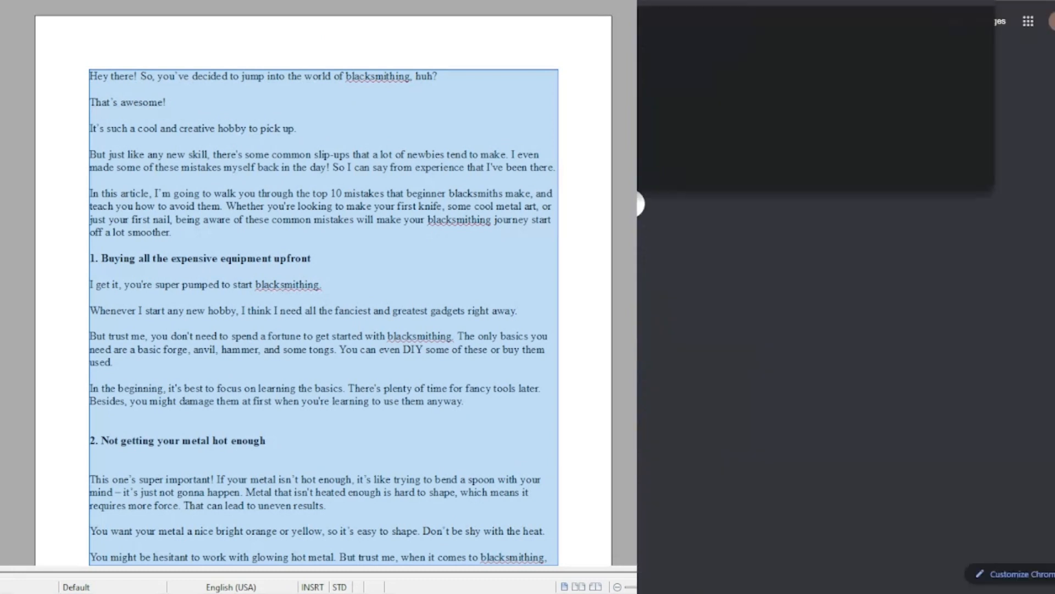
key(Return)
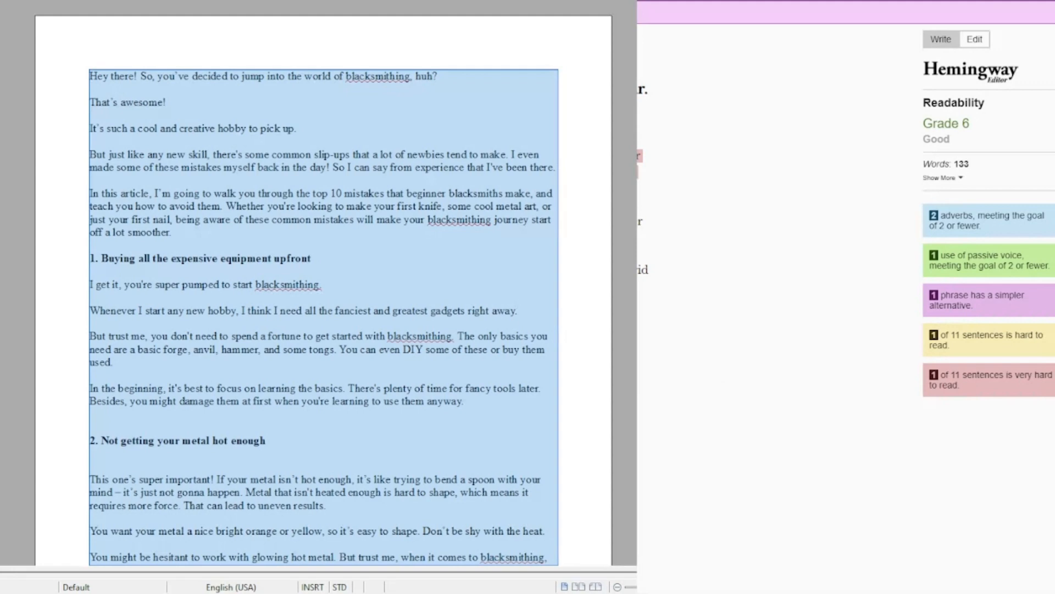
key(alt+Tab)
key(ctrl+a)
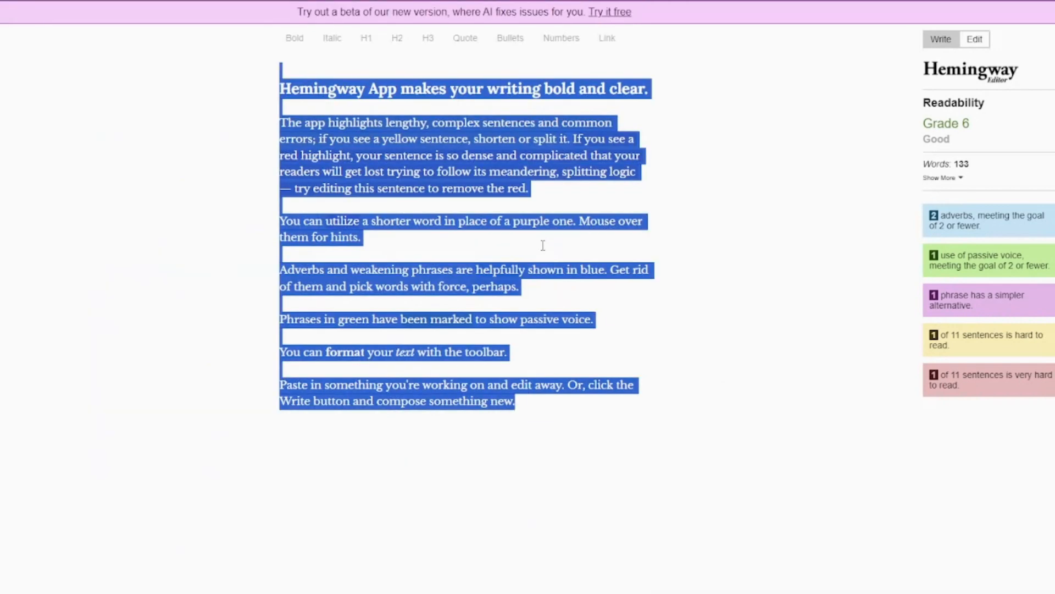
key(BackSpace)
key(ctrl+v)
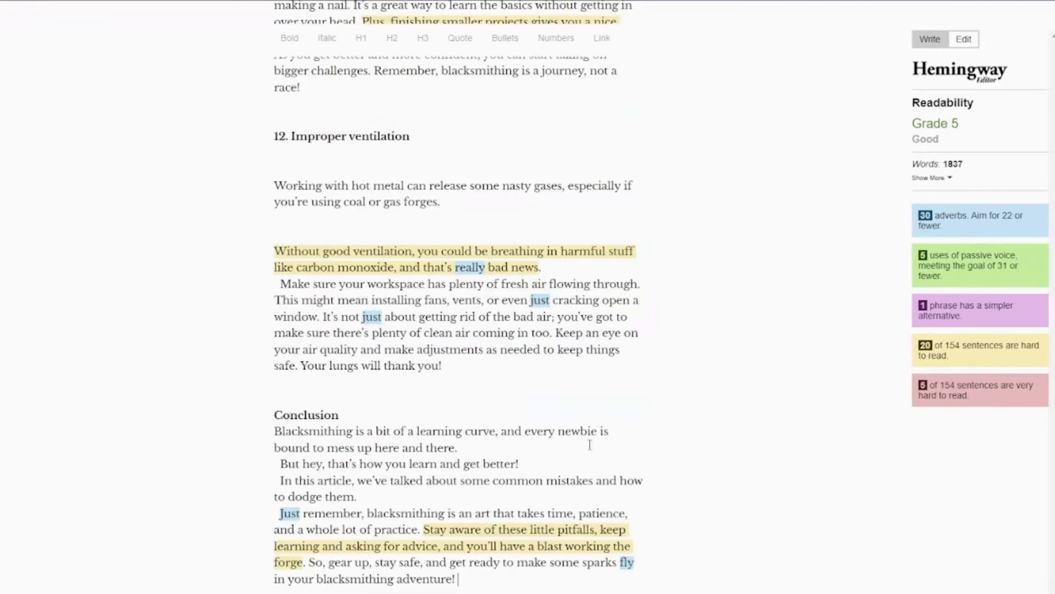
scroll(589, 445, up, 20)
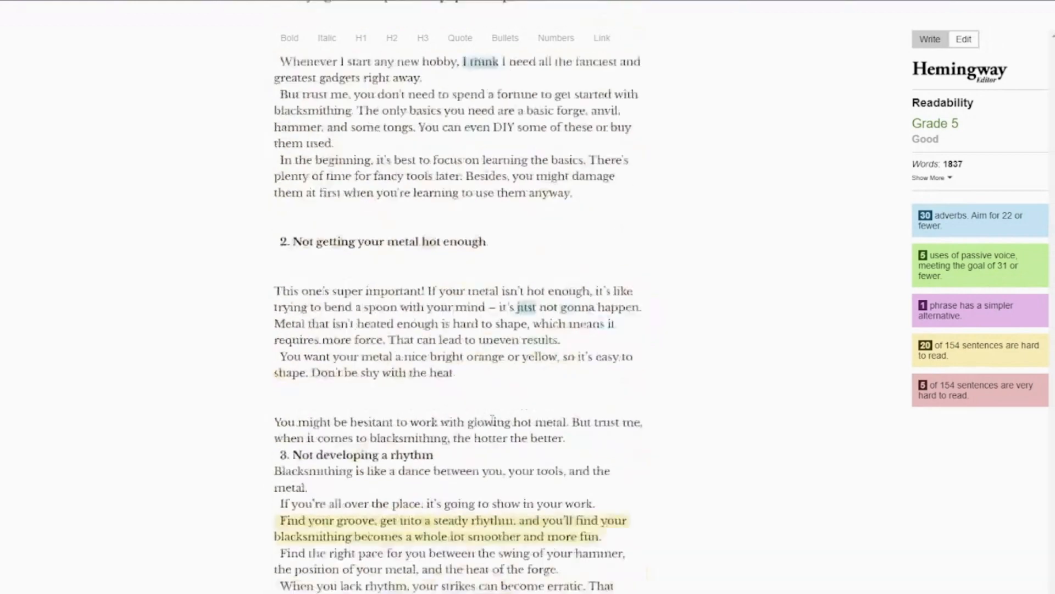
scroll(491, 413, up, 5)
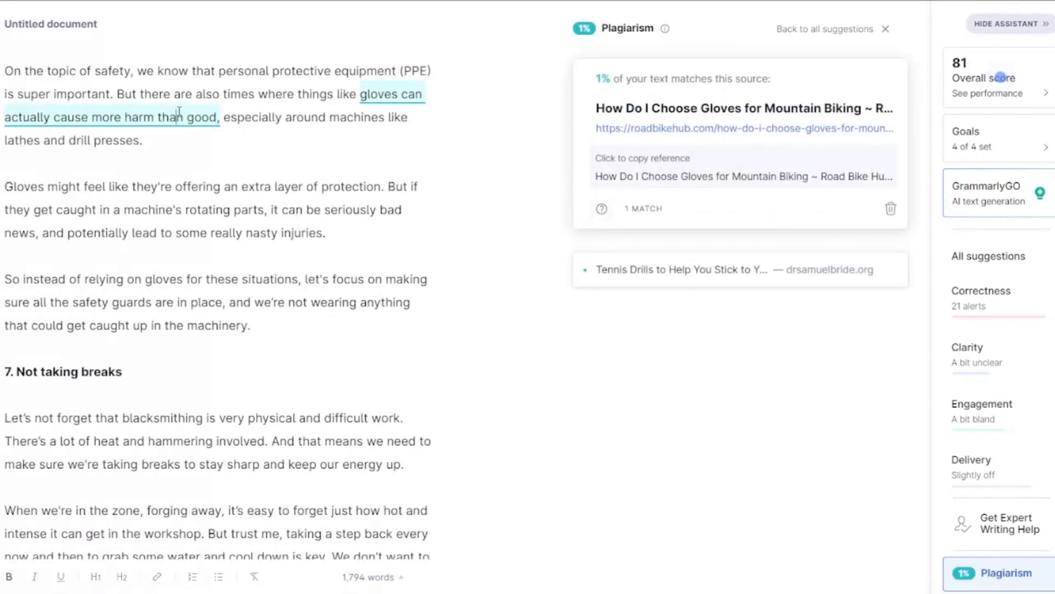
Step: Review the Grammarly plagiarism matches and their highlighted passages in the article
scroll(182, 127, up, 5)
scroll(271, 318, down, 3)
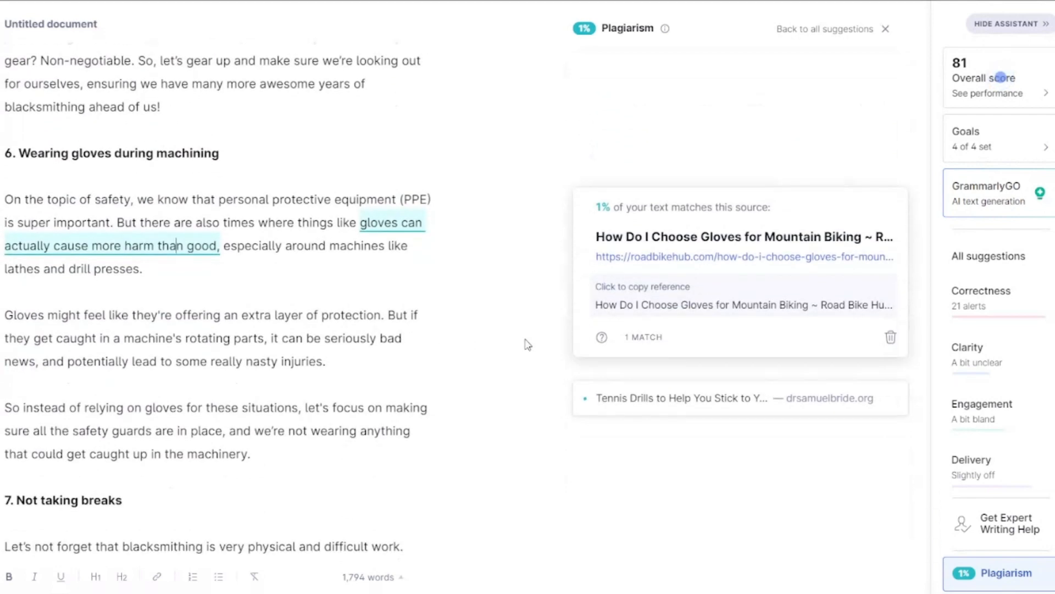
click(687, 409)
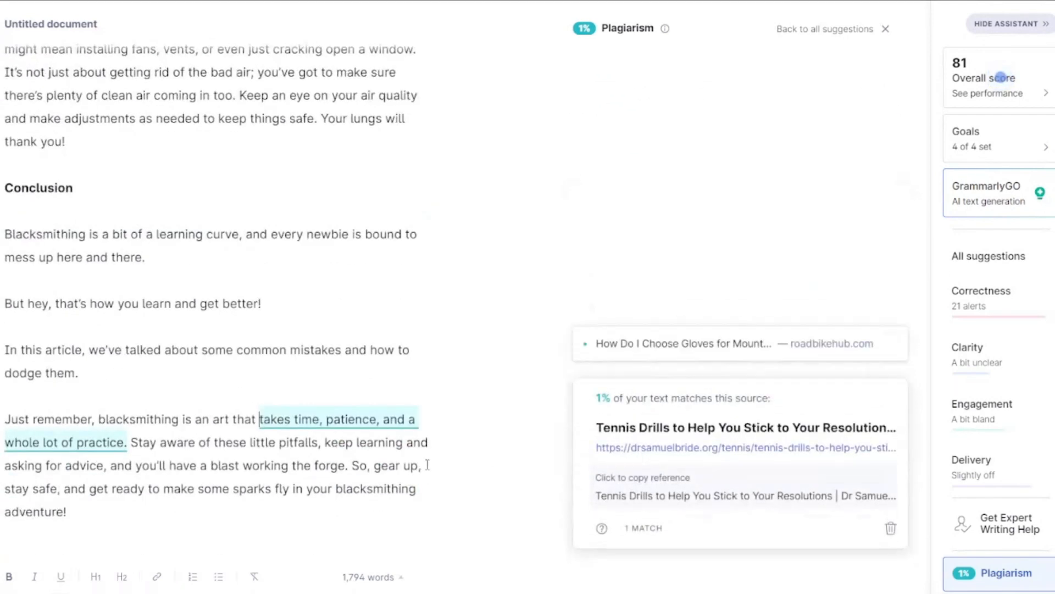
scroll(363, 458, down, 3)
scroll(367, 458, down, 1)
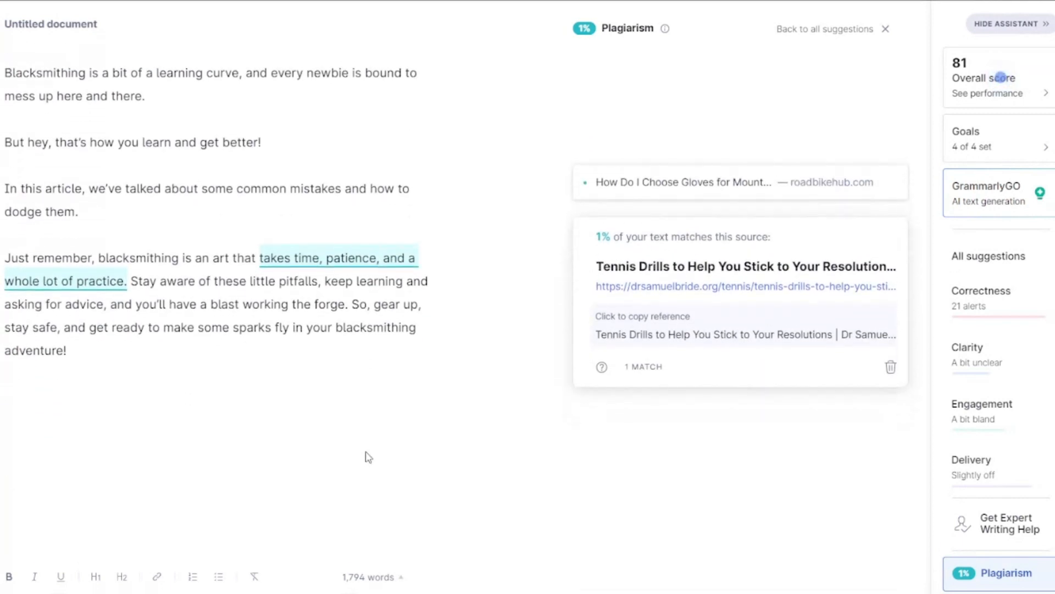
scroll(367, 457, up, 1)
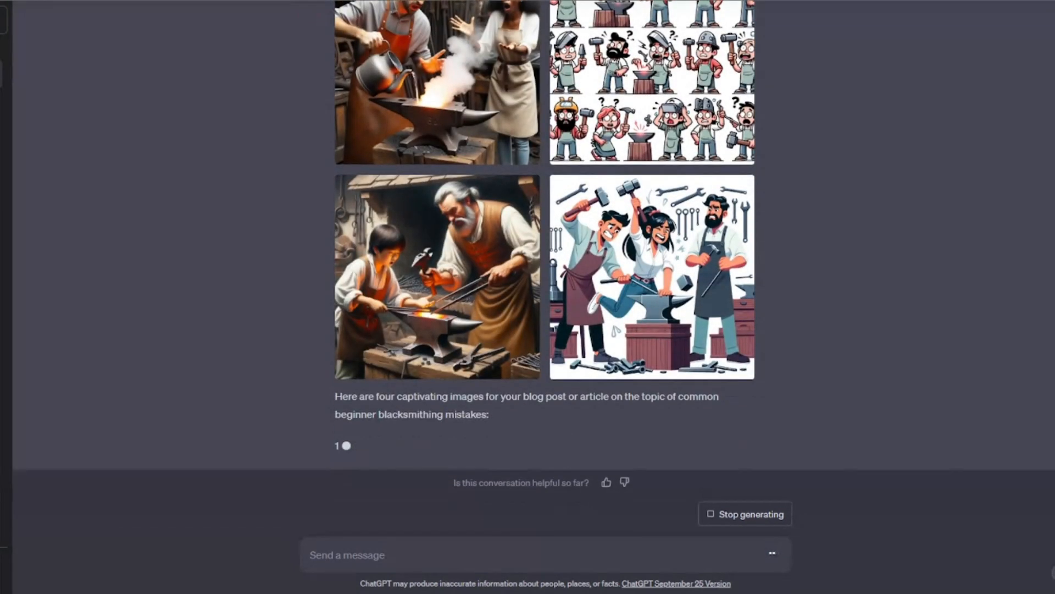
Step: Switch to ChatGPT and browse the four DALL-E 3 images generated for the article and their prompts
scroll(528, 258, up, 2)
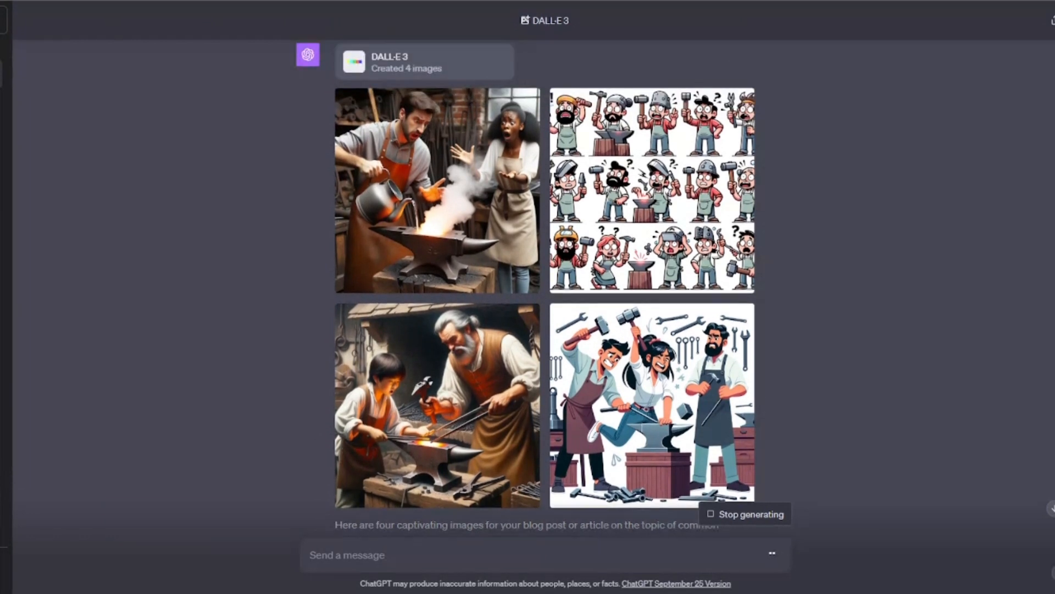
scroll(528, 258, down, 3)
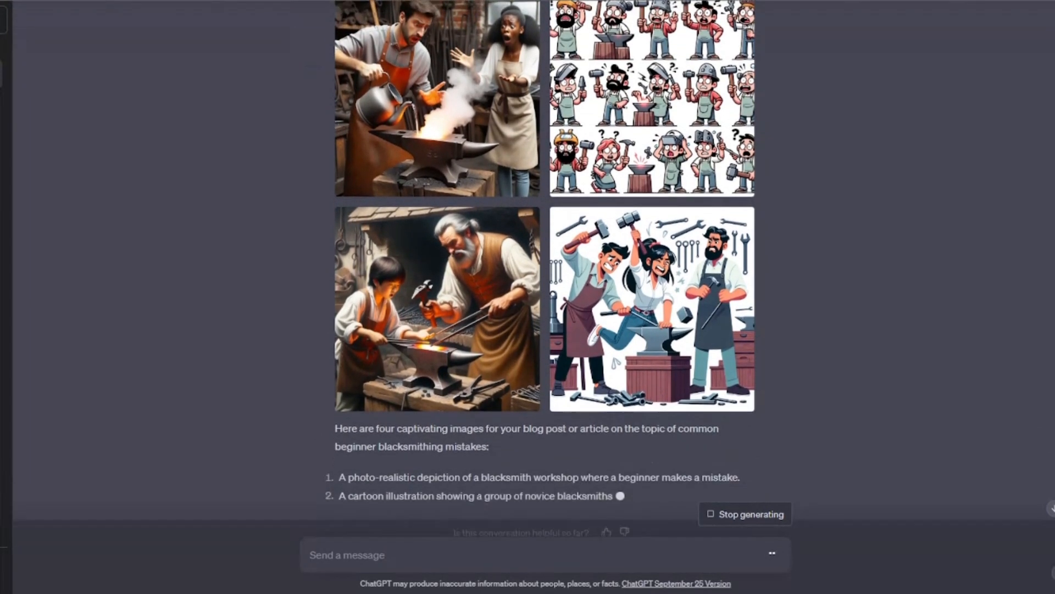
scroll(527, 259, up, 3)
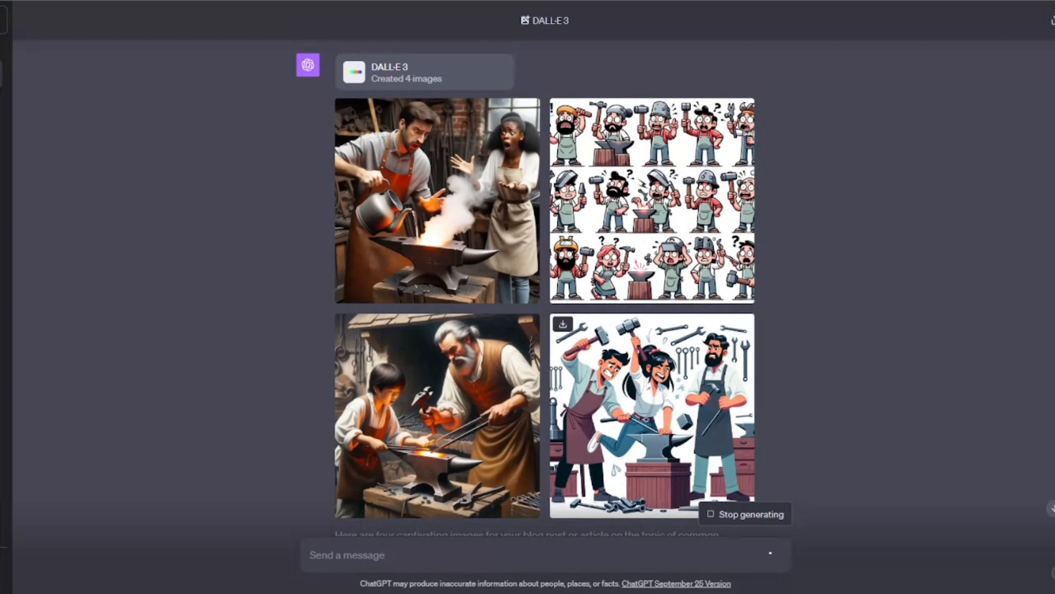
click(621, 360)
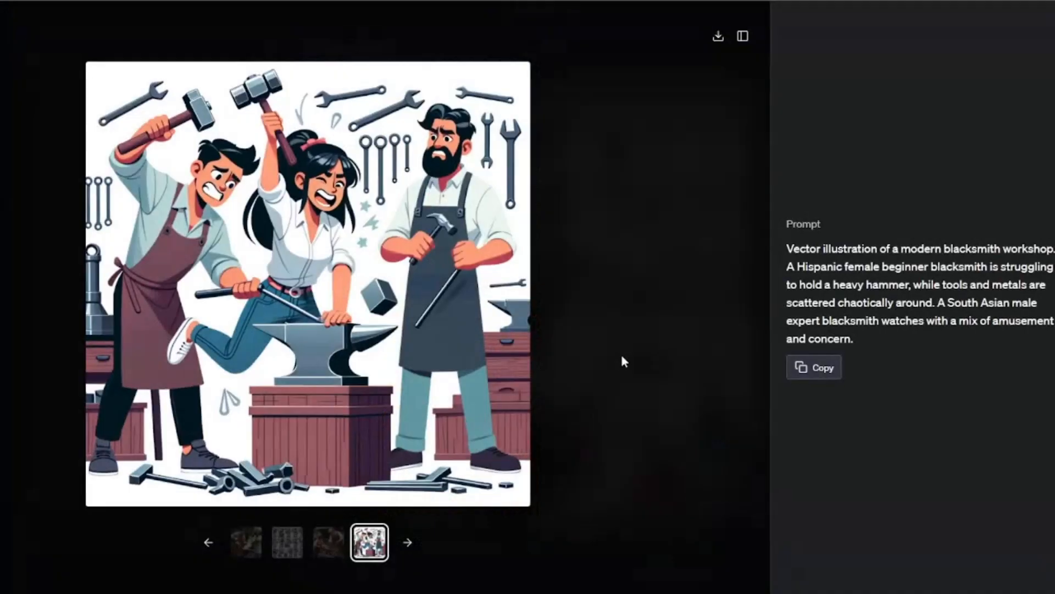
click(328, 545)
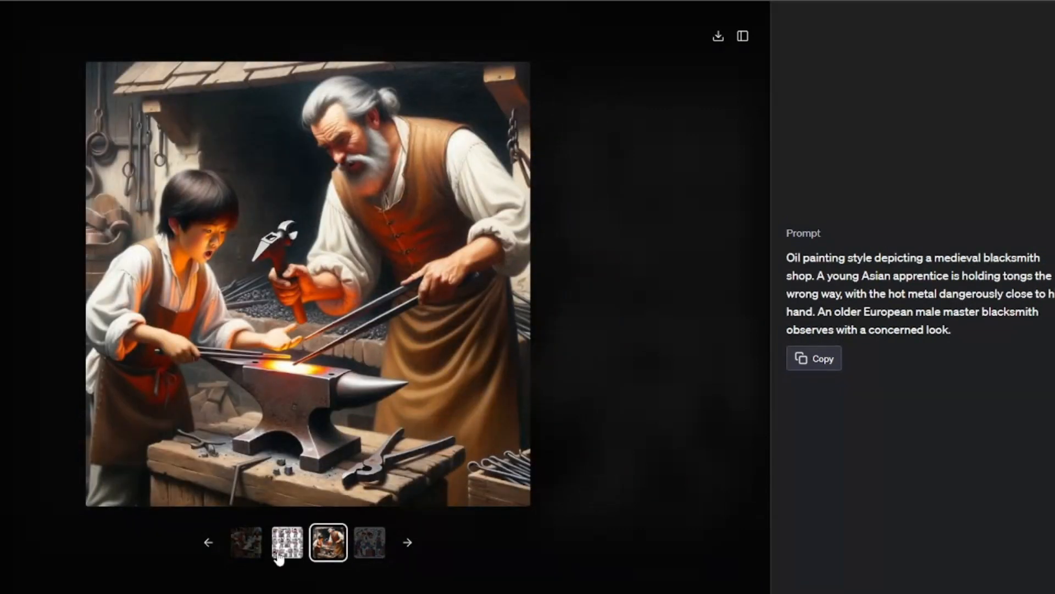
click(279, 556)
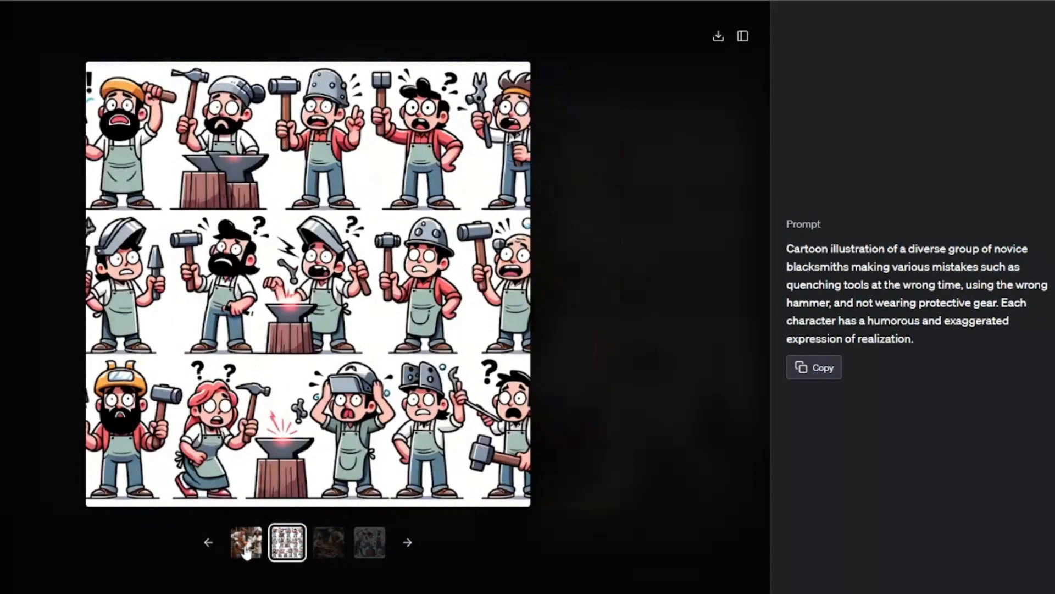
click(247, 552)
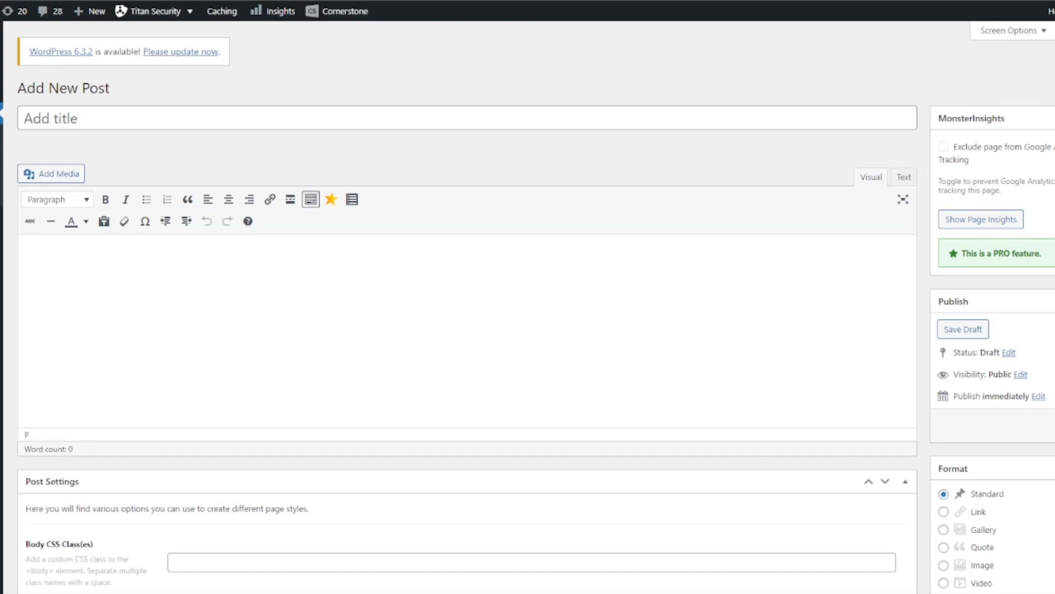
Step: Paste the title "Top 10 Mistakes Beginner Blacksmiths Make" and the article body into a new WordPress post
click(154, 117)
key(ctrl+v)
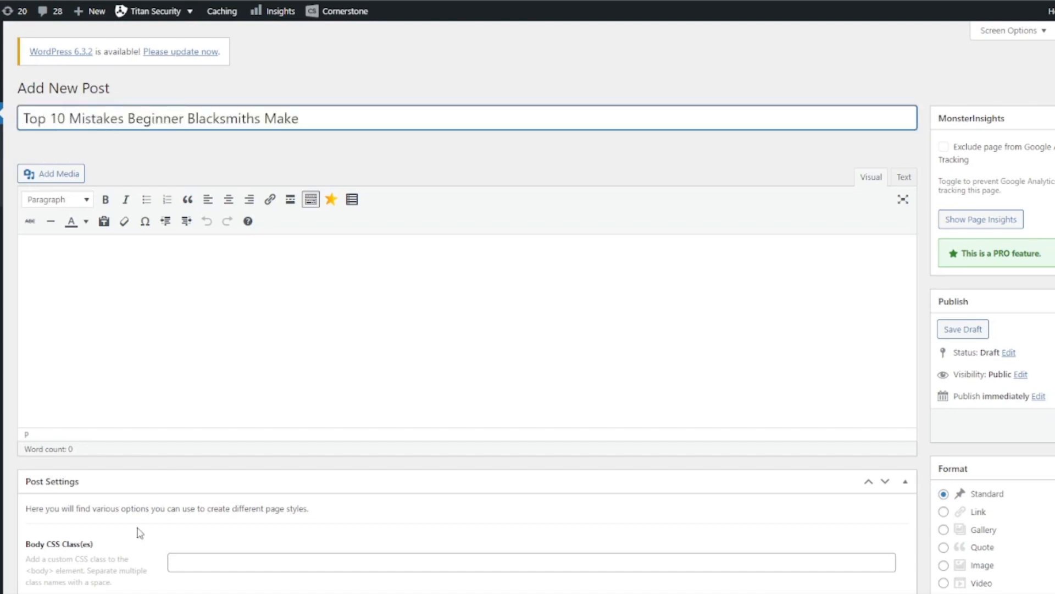
key(Tab)
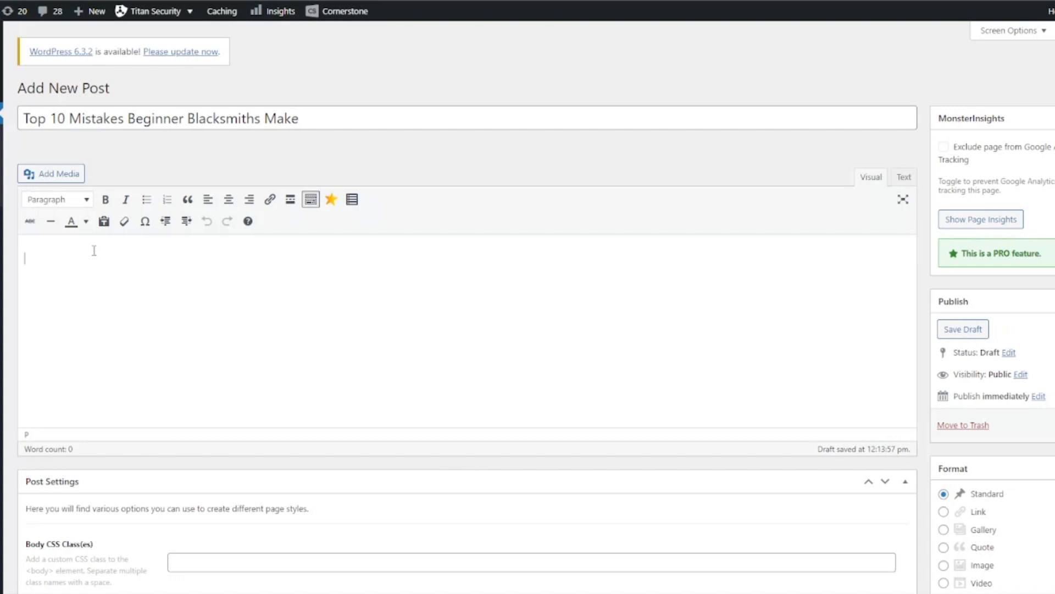
key(ctrl+v)
Step: Format the "12. Improper ventilation" heading as Heading 2
scroll(148, 295, up, 20)
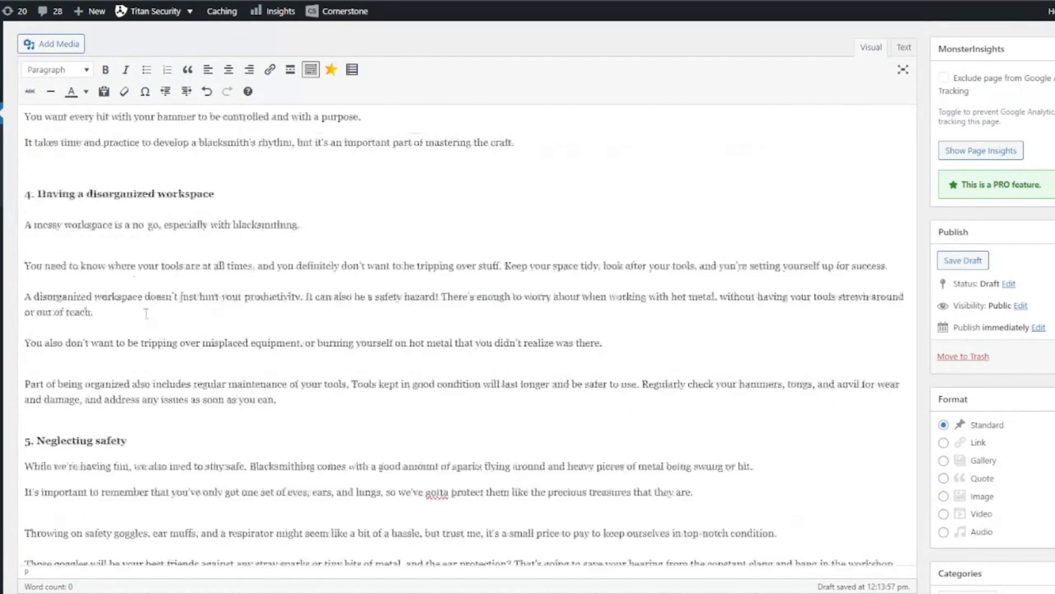
scroll(149, 296, up, 2)
scroll(47, 376, down, 20)
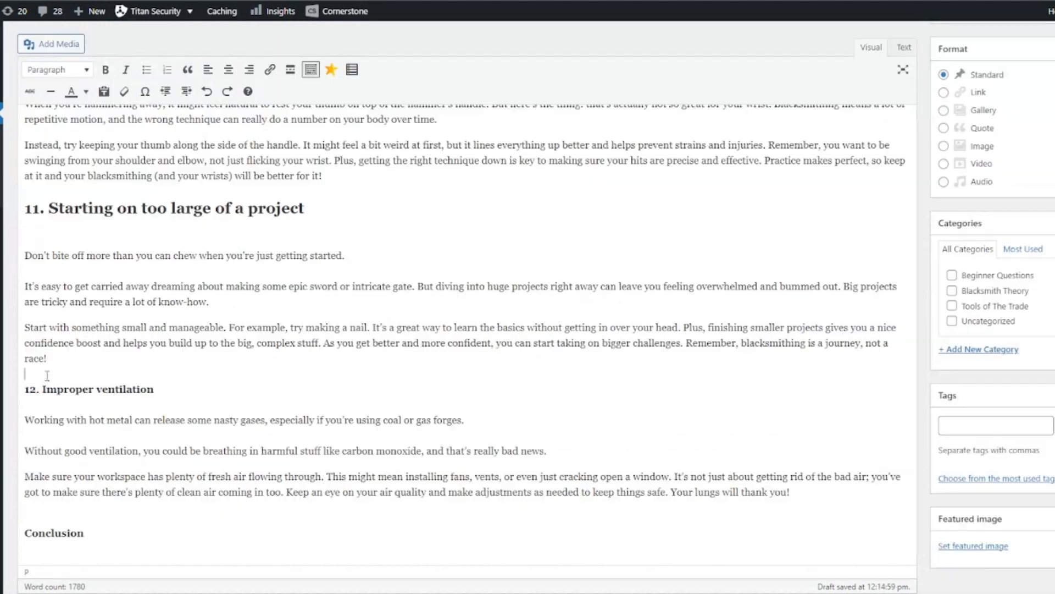
drag(174, 377, 25, 378)
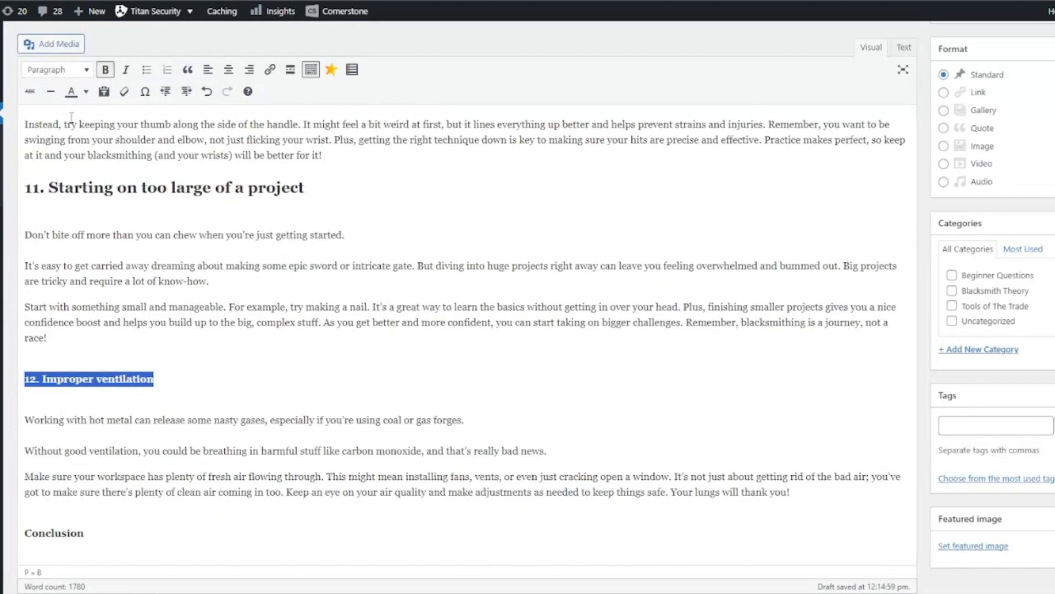
click(70, 70)
click(79, 140)
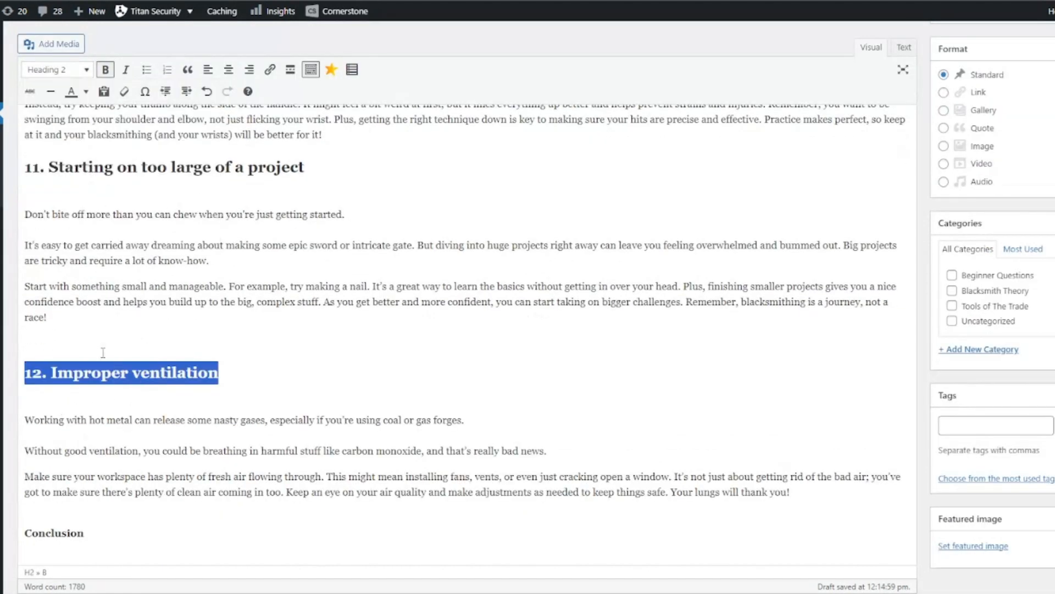
click(70, 345)
key(BackSpace)
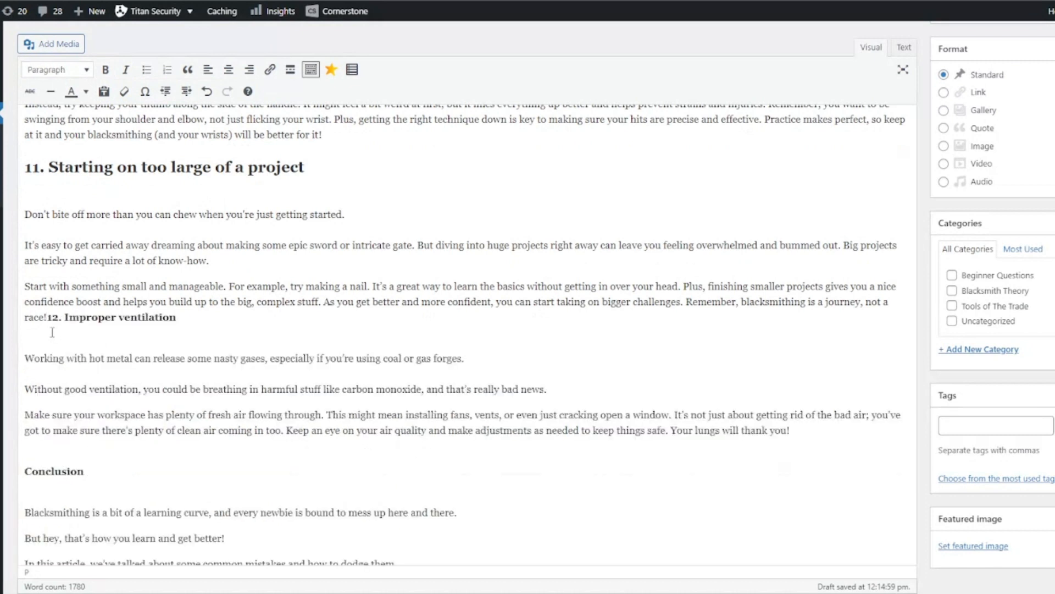
key(ctrl+z)
Step: Remove the empty lines above and below the section 12 heading
click(22, 309)
key(BackSpace)
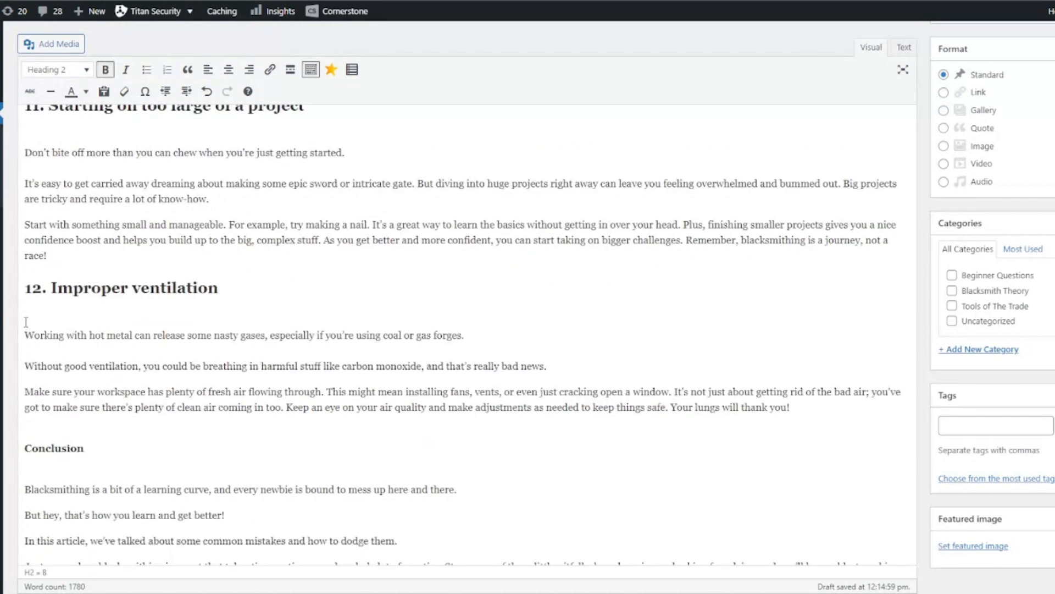
click(23, 334)
key(BackSpace)
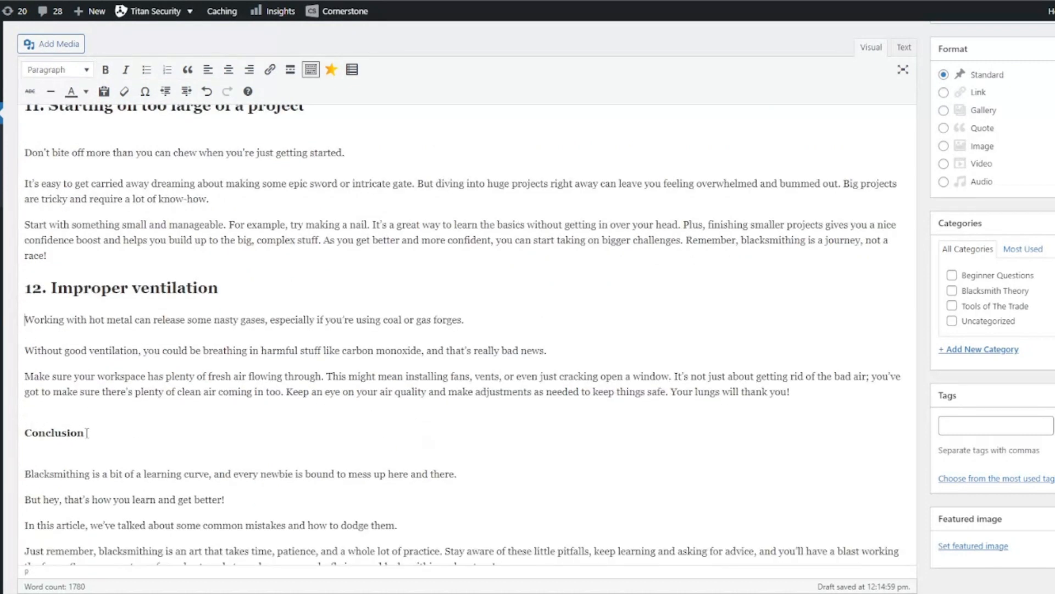
Step: Format the Conclusion heading as Heading 2
drag(87, 433, 22, 433)
click(55, 70)
click(79, 149)
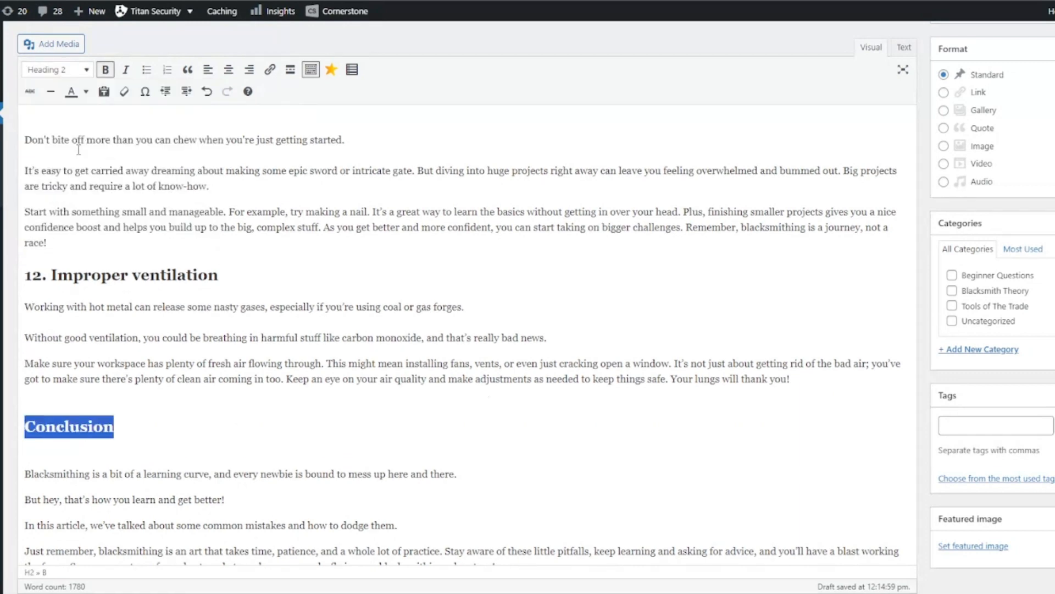
click(42, 461)
key(BackSpace)
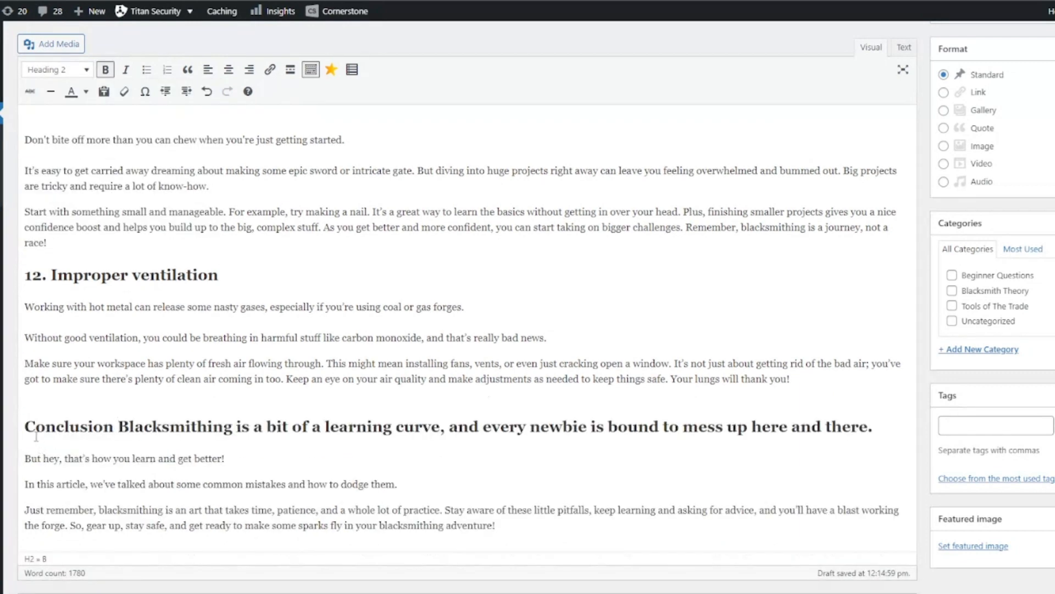
key(ctrl+z)
Step: Remove the empty lines above and below the Conclusion heading
click(23, 433)
key(BackSpace)
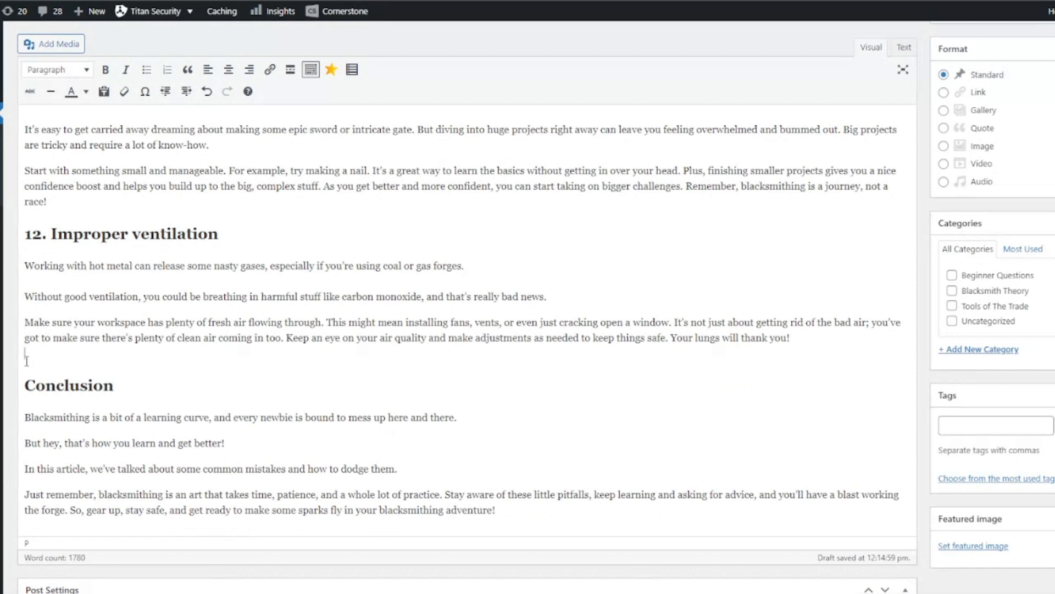
key(BackSpace)
scroll(40, 270, up, 1)
scroll(52, 313, down, 5)
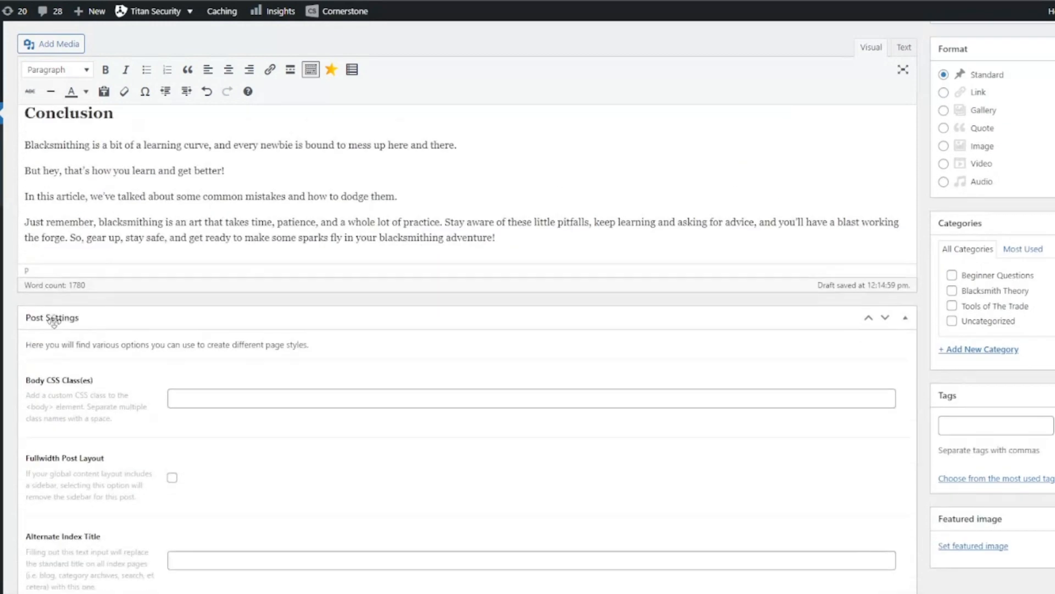
Step: Remove the empty lines below the headings of sections 9 and 10
scroll(77, 314, down, 3)
scroll(183, 385, down, 10)
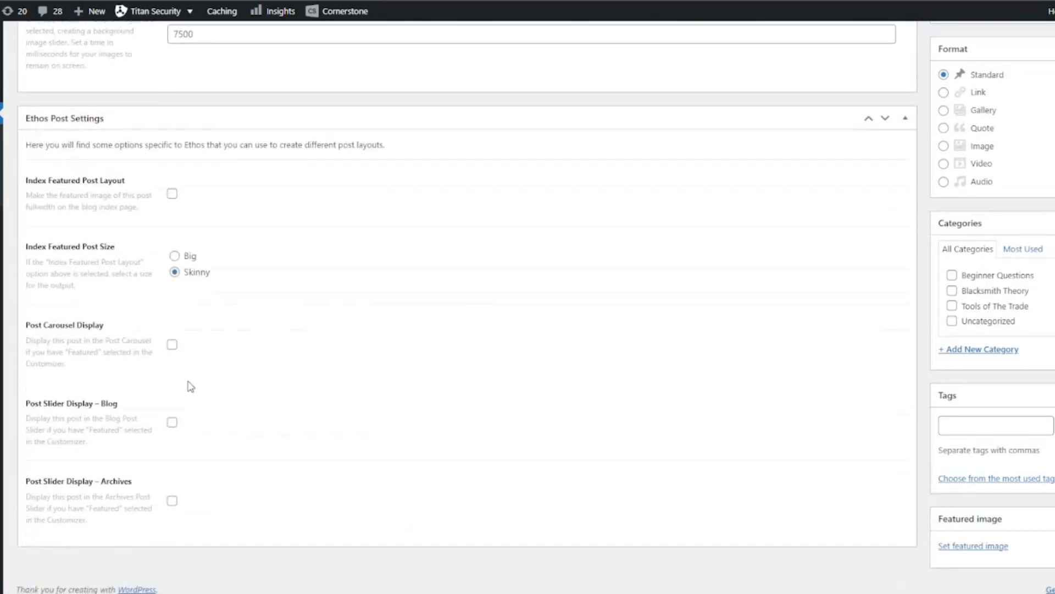
scroll(188, 387, up, 6)
scroll(186, 385, up, 15)
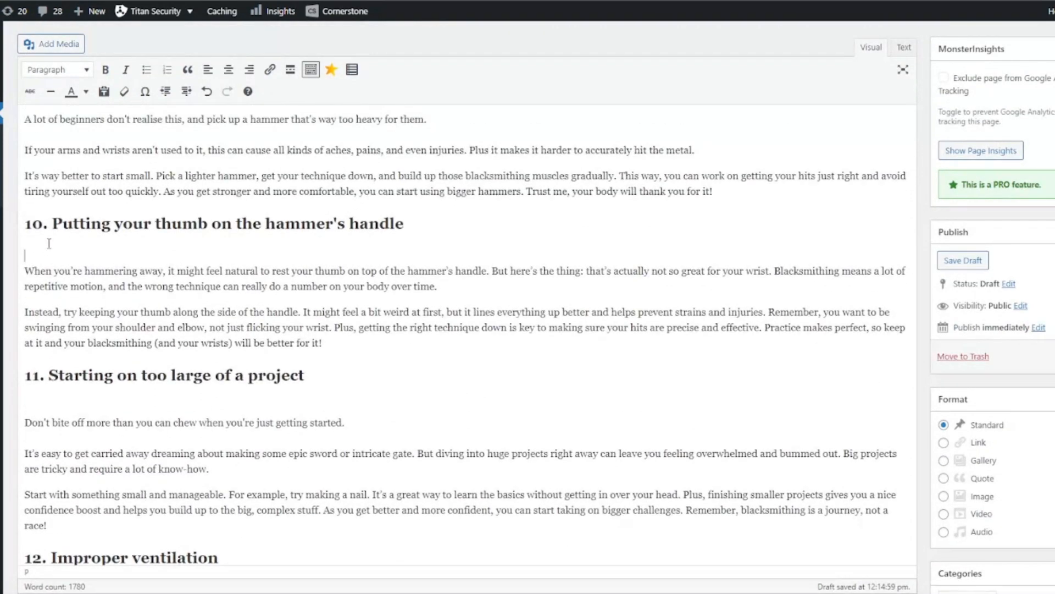
key(BackSpace)
key(ctrl+z)
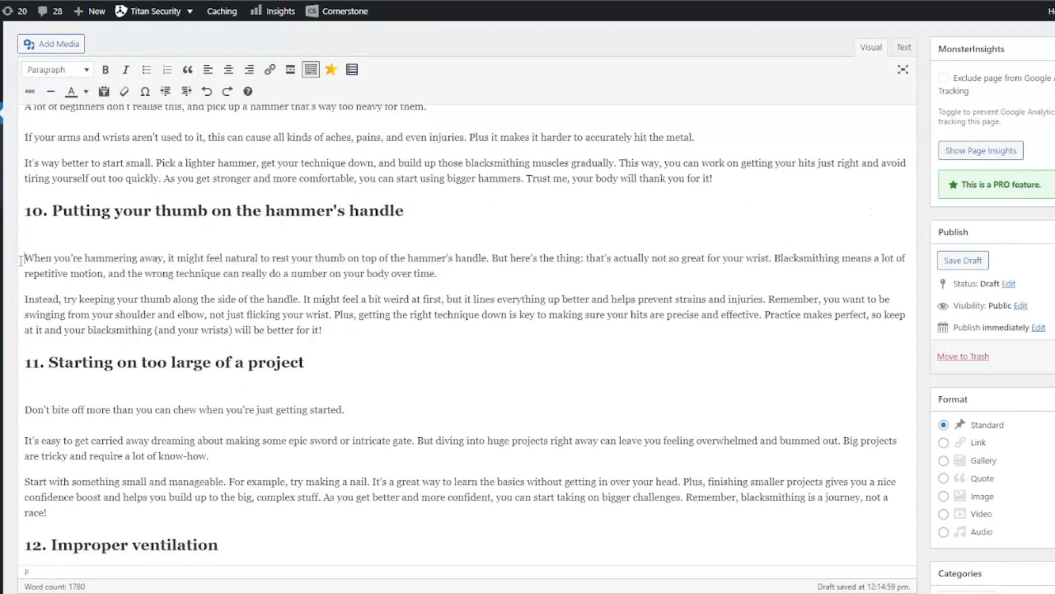
scroll(21, 260, up, 5)
key(BackSpace)
Step: Remove the empty lines below the section 8 and section 7 headings, undoing an accidental paragraph merge
key(BackSpace)
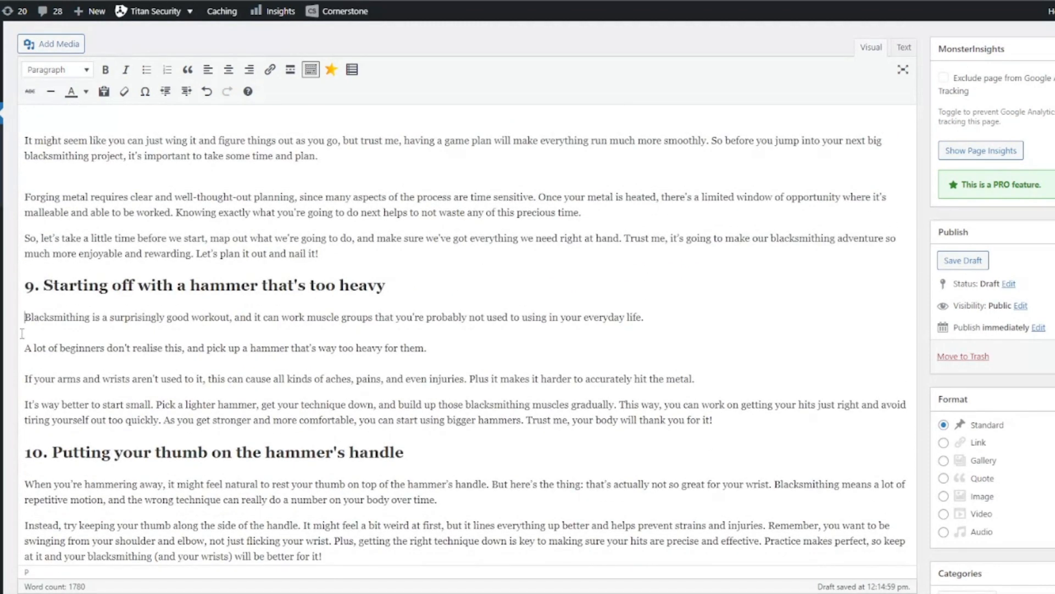
scroll(22, 333, up, 3)
click(22, 333)
key(BackSpace)
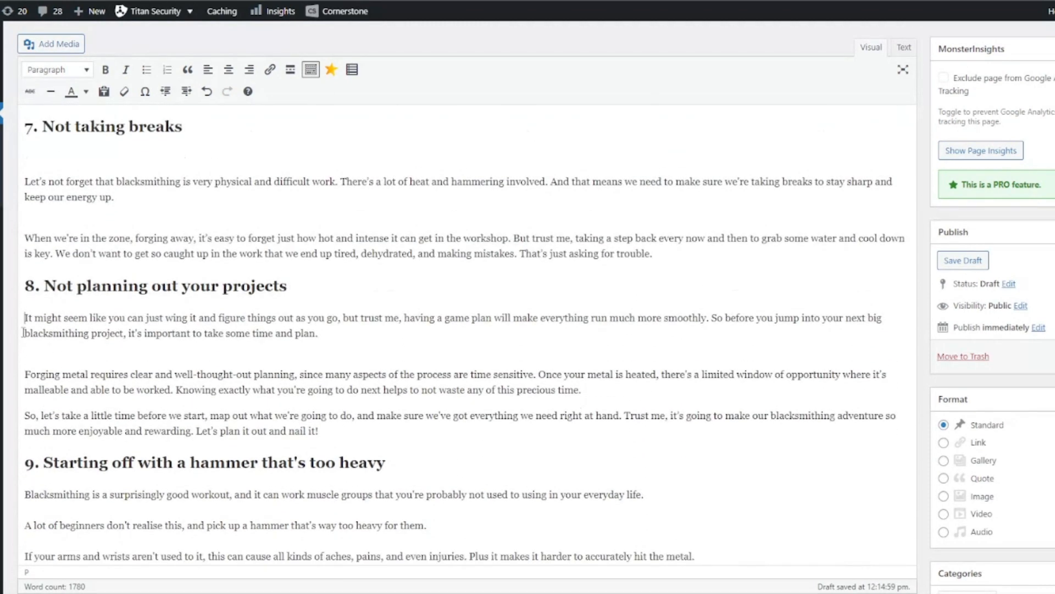
scroll(22, 330, up, 3)
click(25, 311)
key(BackSpace)
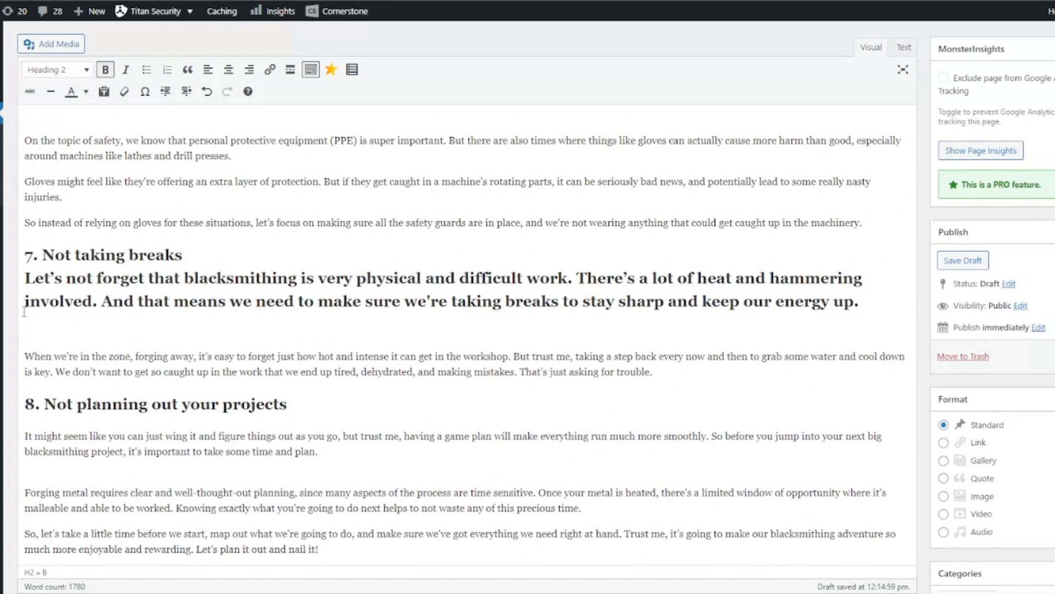
key(ctrl+z)
click(19, 277)
Step: Remove the empty lines around the section 6 heading and within section 5
key(BackSpace)
scroll(22, 280, up, 3)
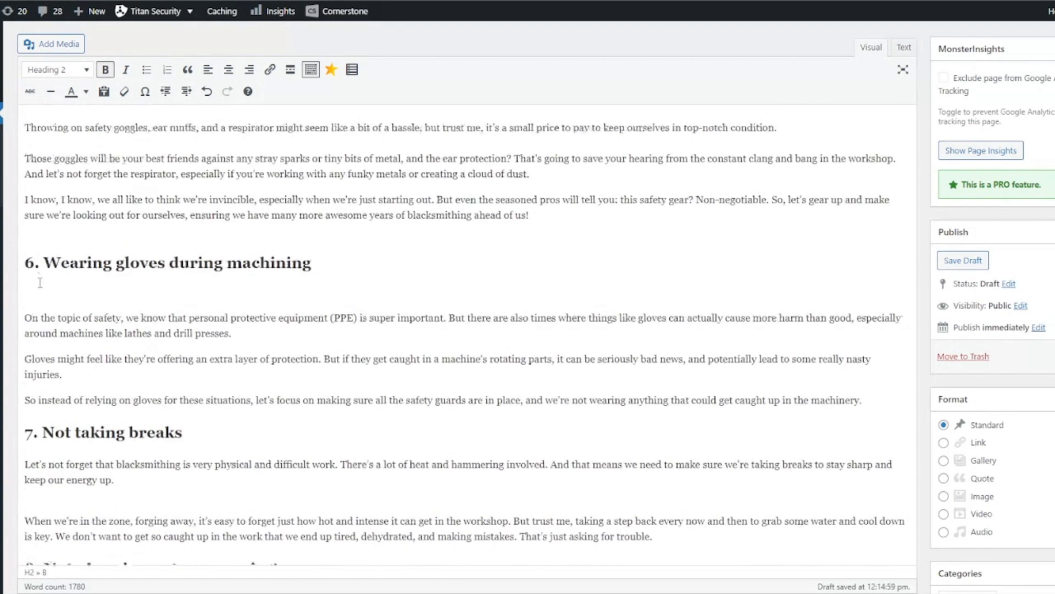
click(38, 294)
key(BackSpace)
scroll(45, 283, up, 1)
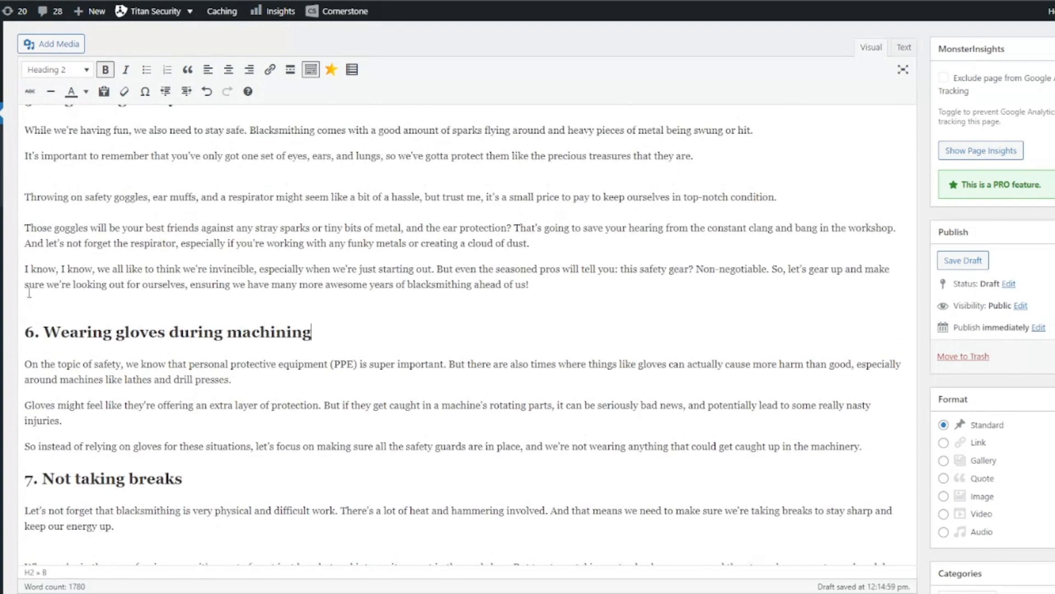
click(28, 277)
key(BackSpace)
scroll(38, 291, up, 3)
click(50, 305)
key(BackSpace)
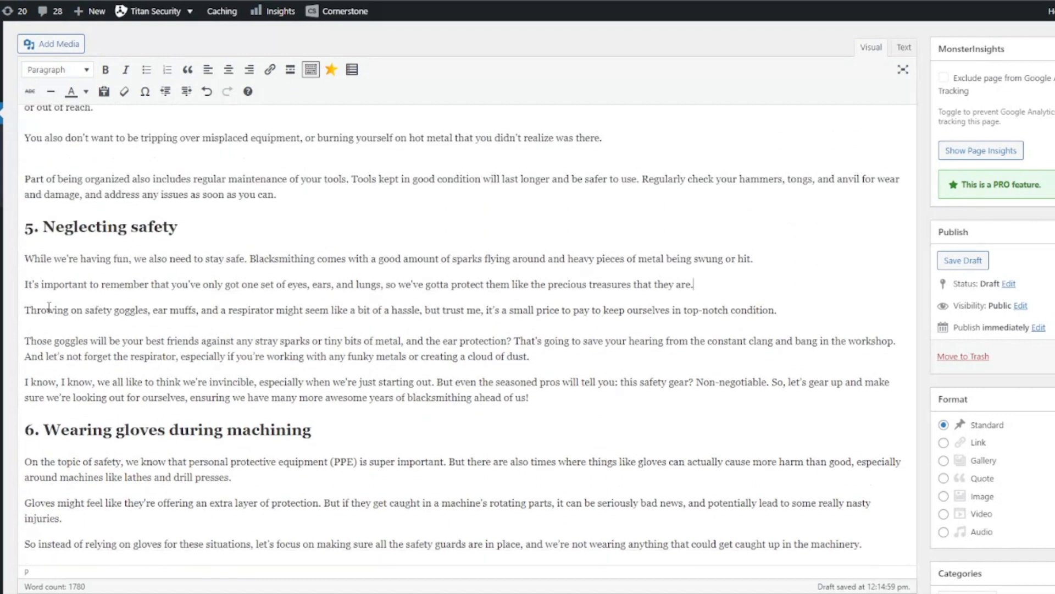
Step: Remove the empty line within section 4 and return to the top of the post
scroll(53, 300, up, 5)
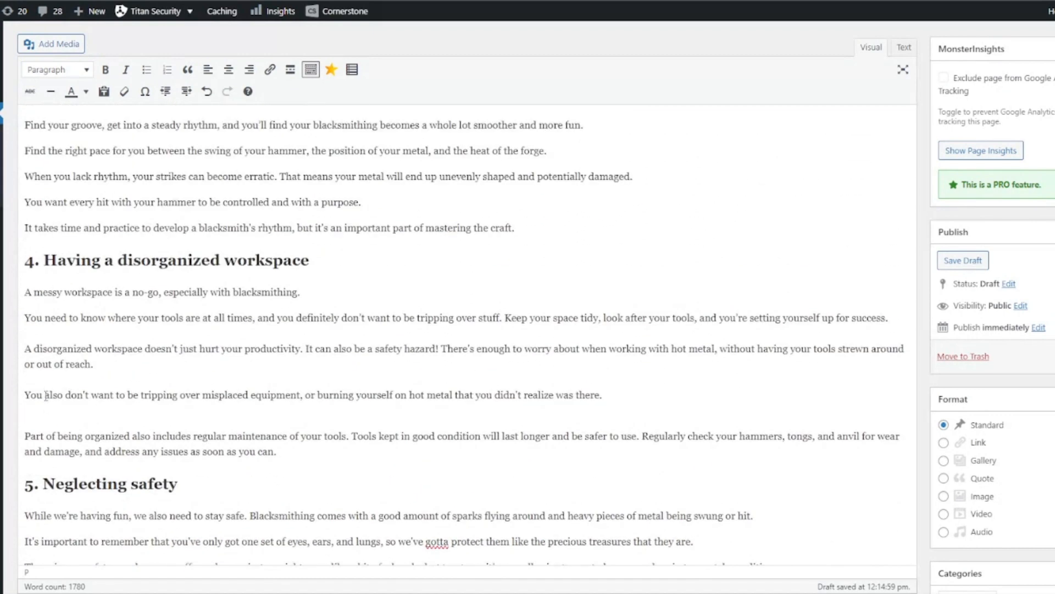
click(46, 408)
key(BackSpace)
scroll(65, 403, up, 15)
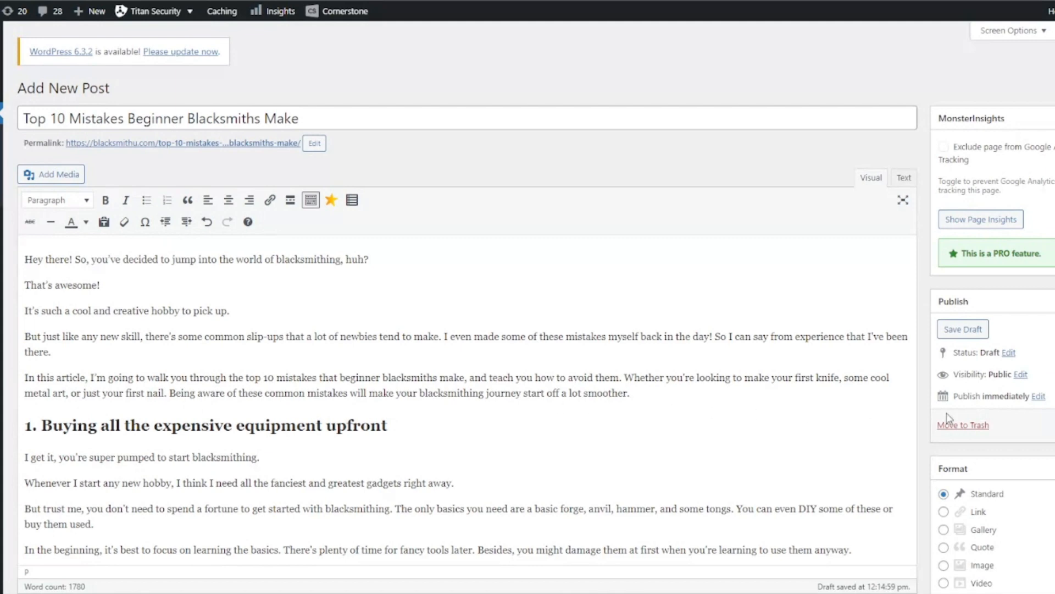
scroll(1029, 445, down, 8)
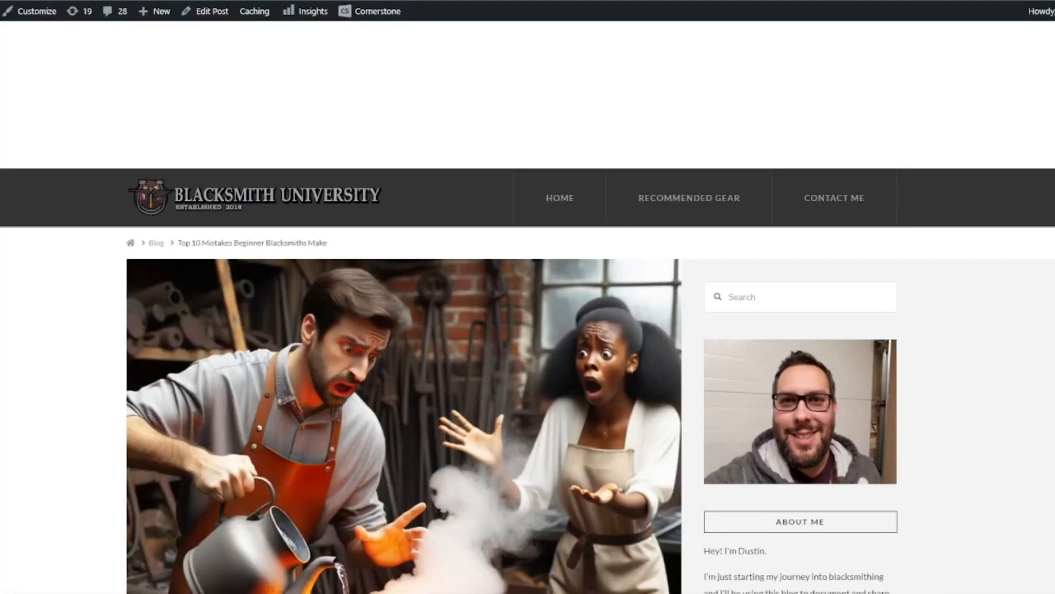
Step: Scroll through the live post to review its headings, text and images
scroll(527, 306, down, 6)
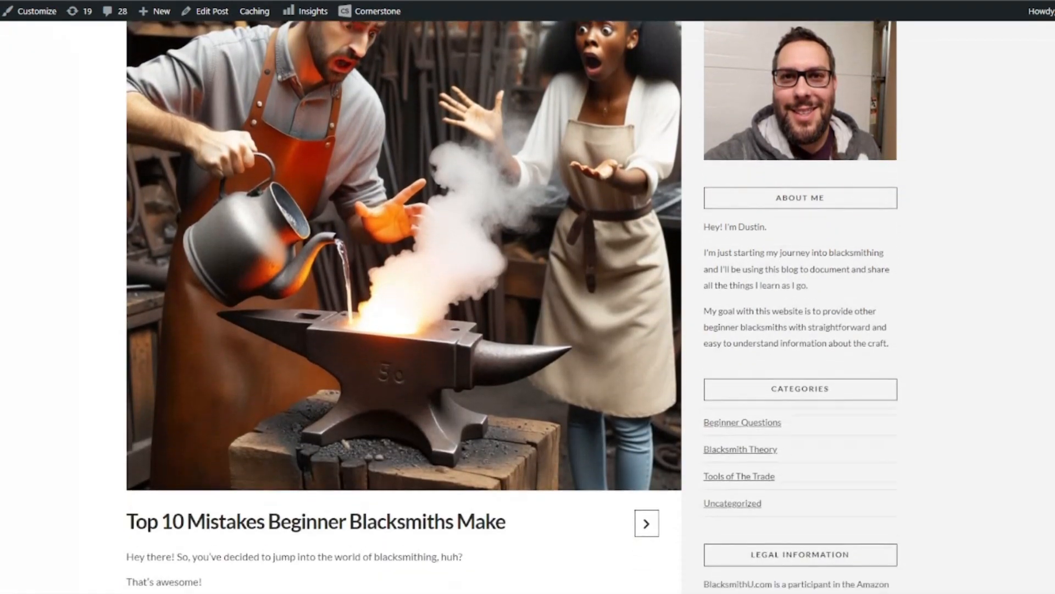
scroll(528, 307, down, 10)
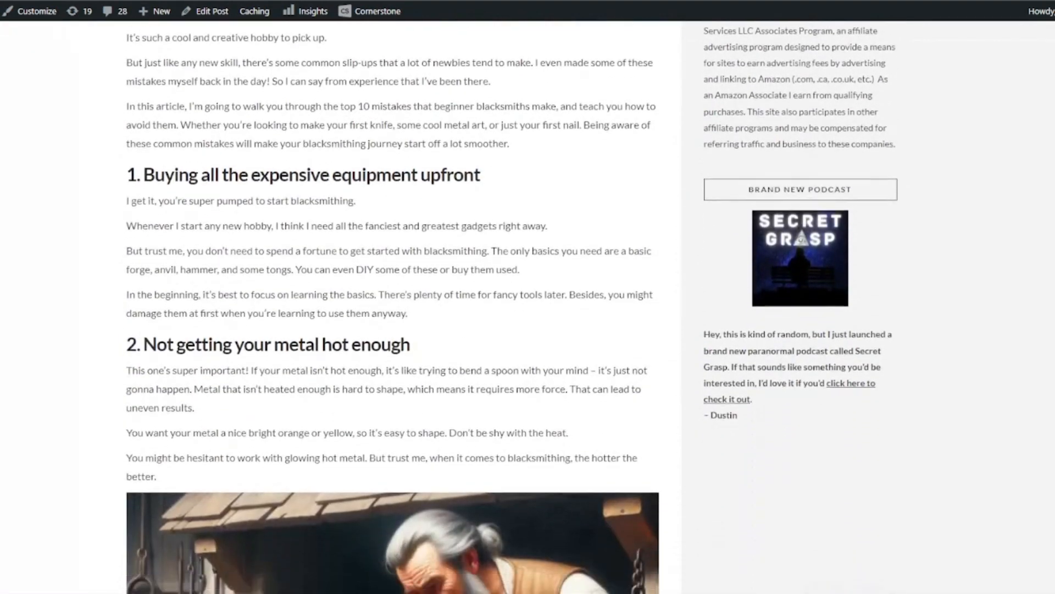
scroll(528, 307, down, 8)
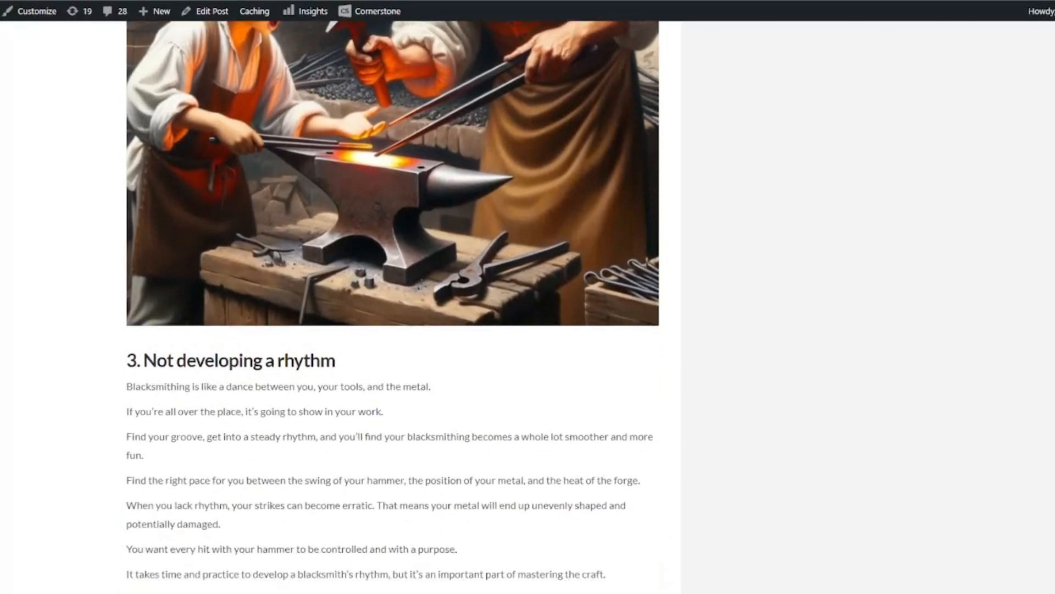
scroll(1051, 266, down, 4)
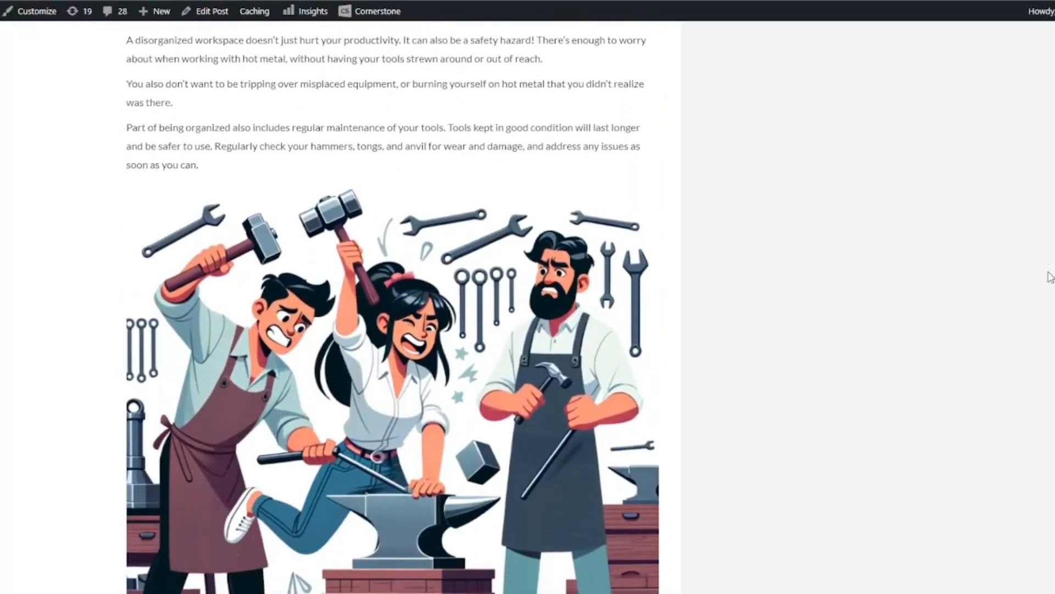
scroll(1046, 295, down, 4)
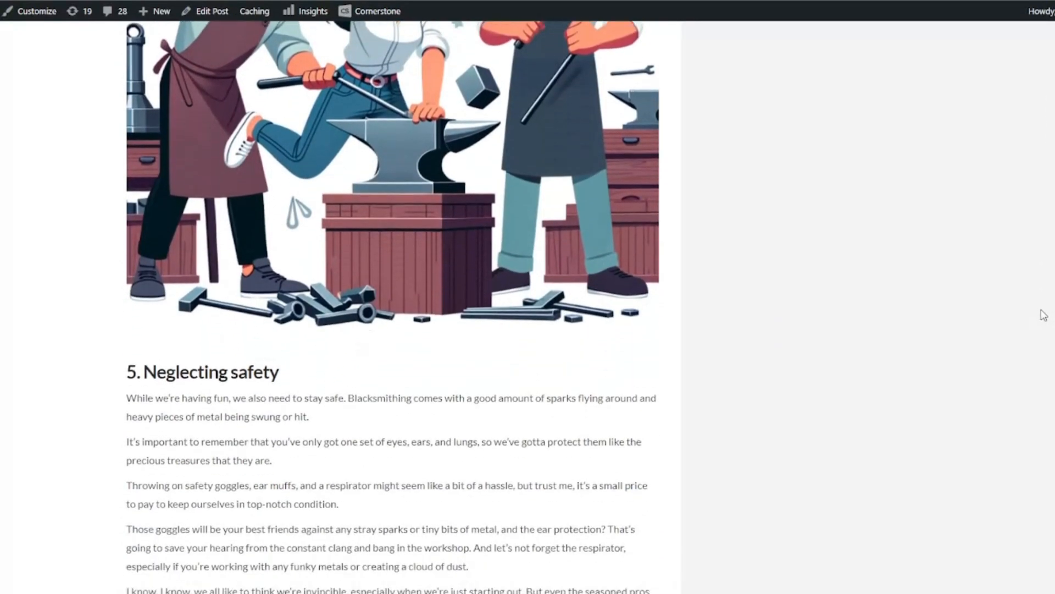
scroll(1044, 322, down, 11)
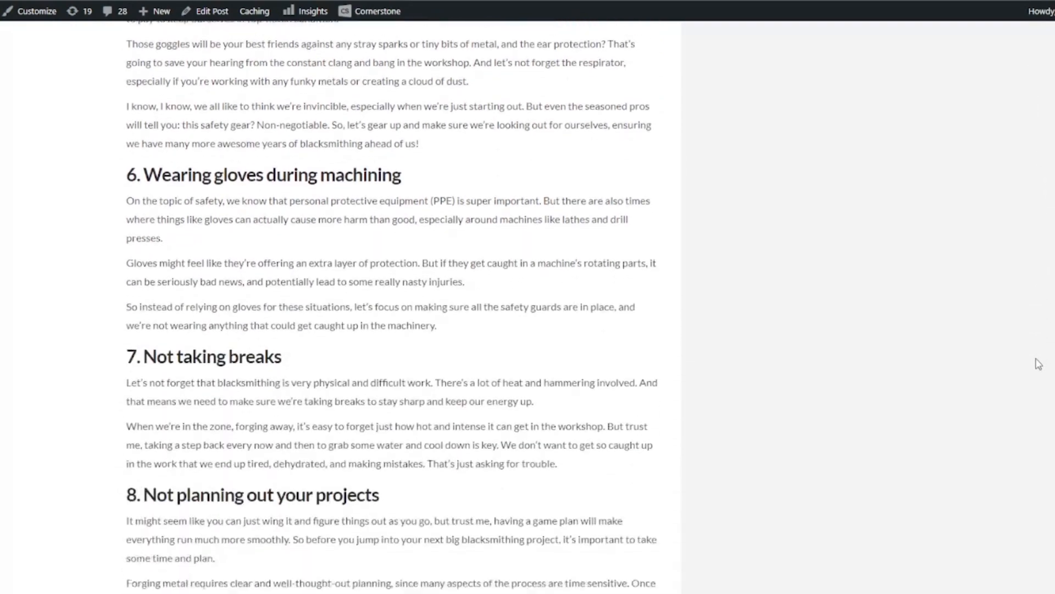
scroll(1044, 381, down, 16)
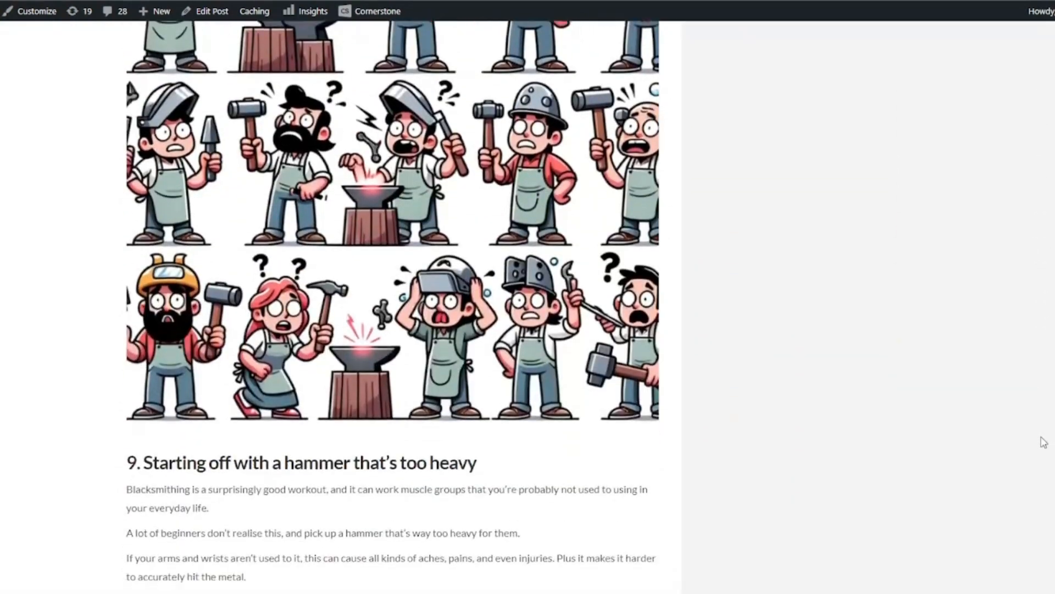
scroll(1042, 472, down, 14)
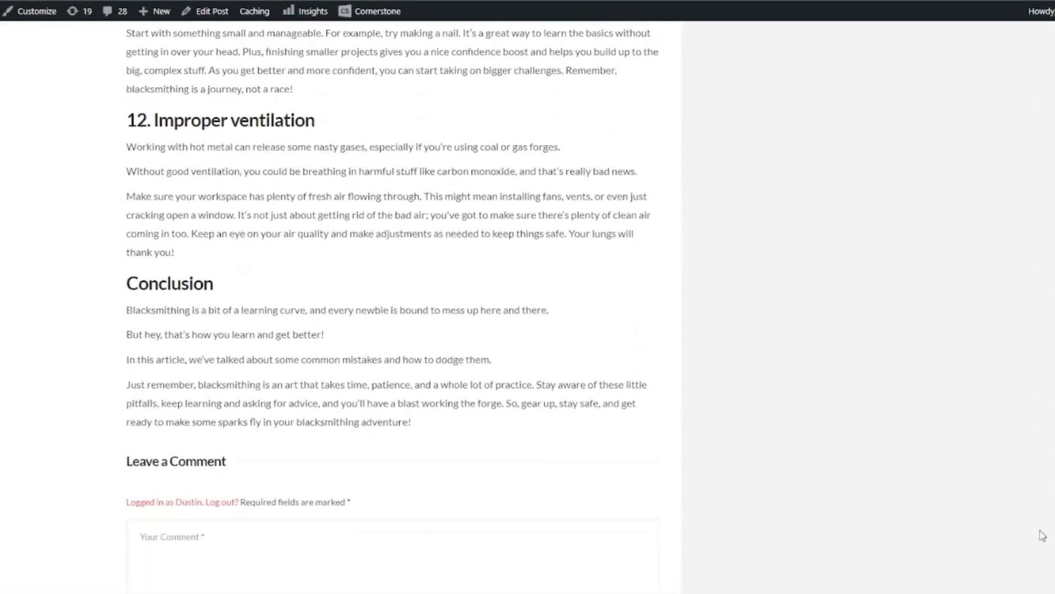